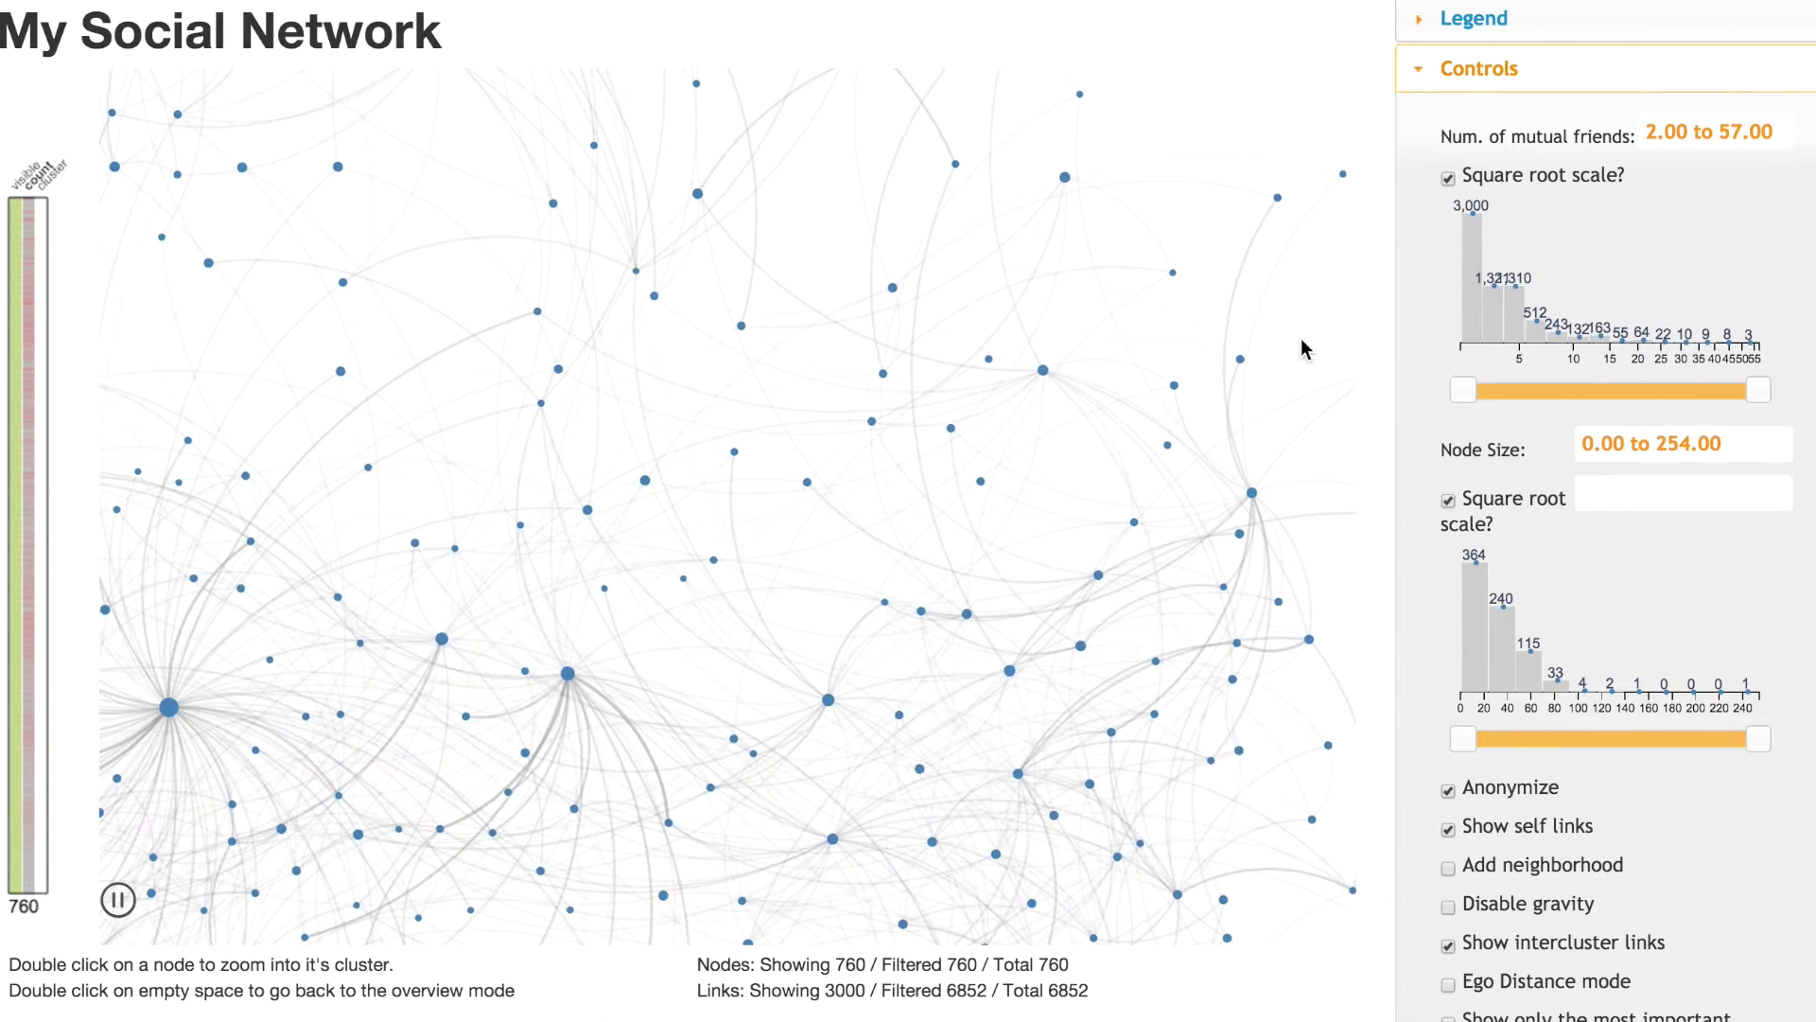
Step: Pan the friend graph so the large cluster sits left of centre and the smaller group right
drag(1302, 345, 1218, 297)
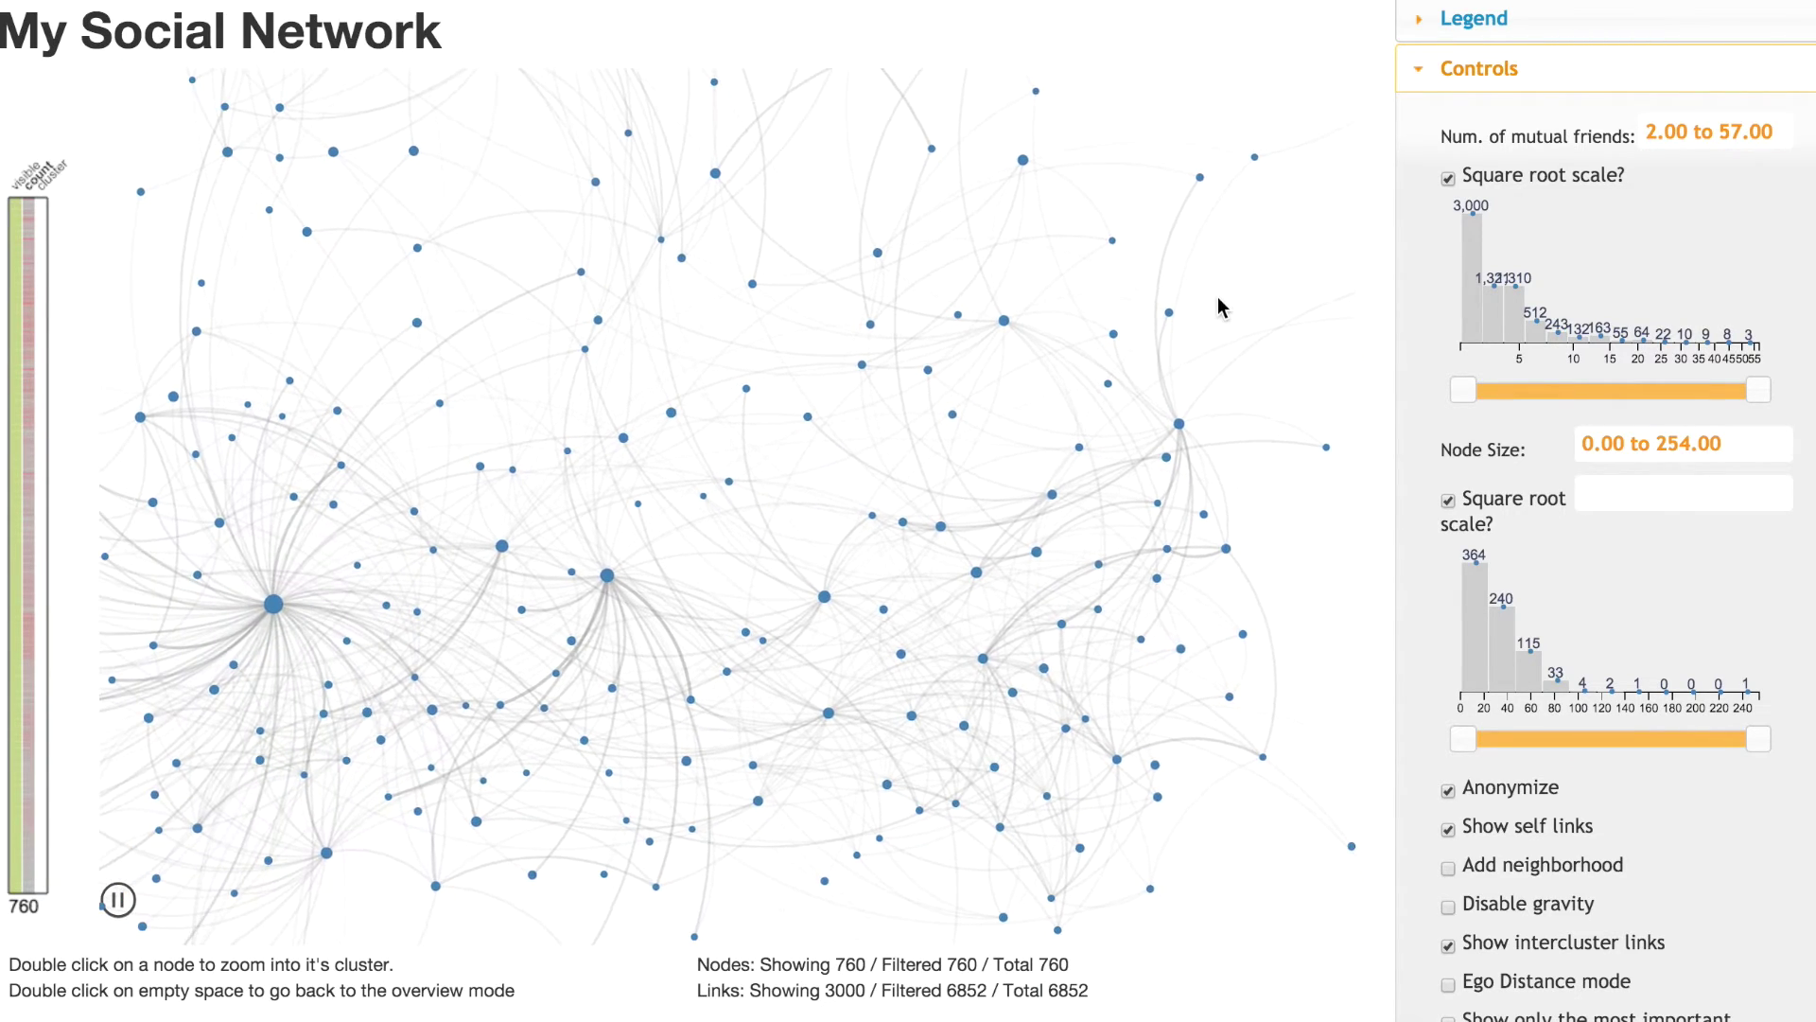
click(677, 284)
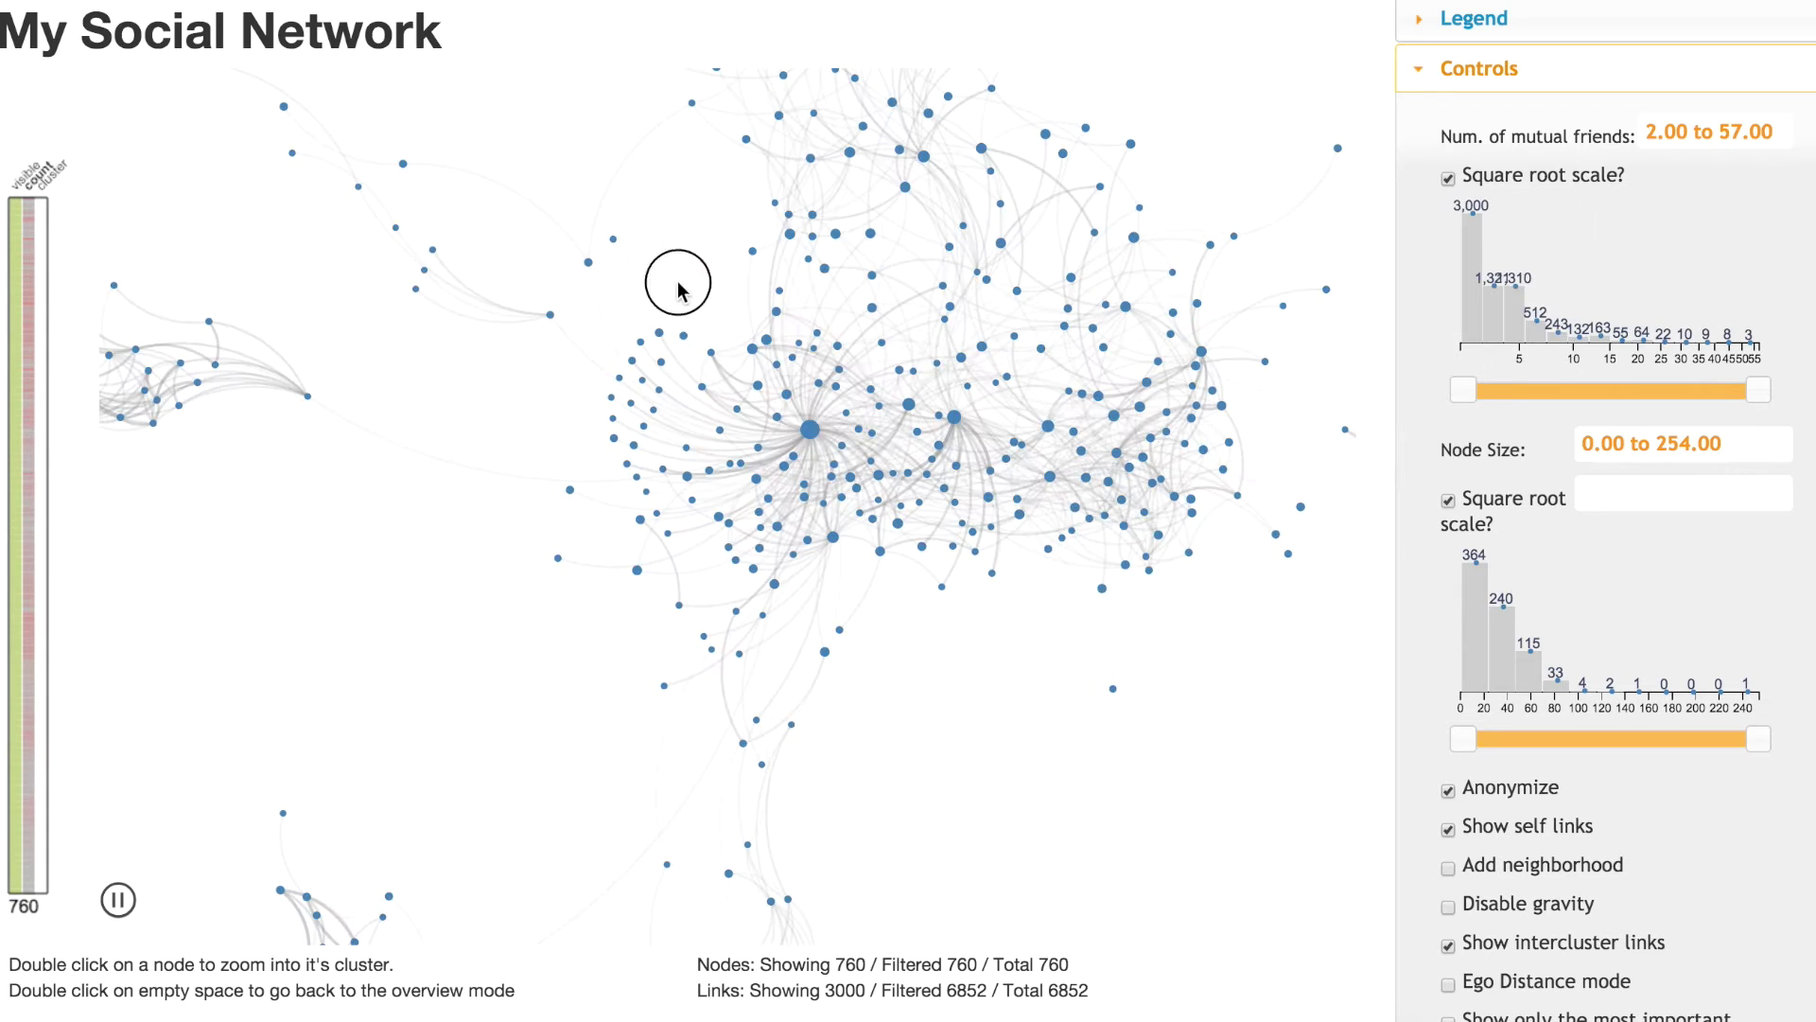
drag(678, 284, 895, 189)
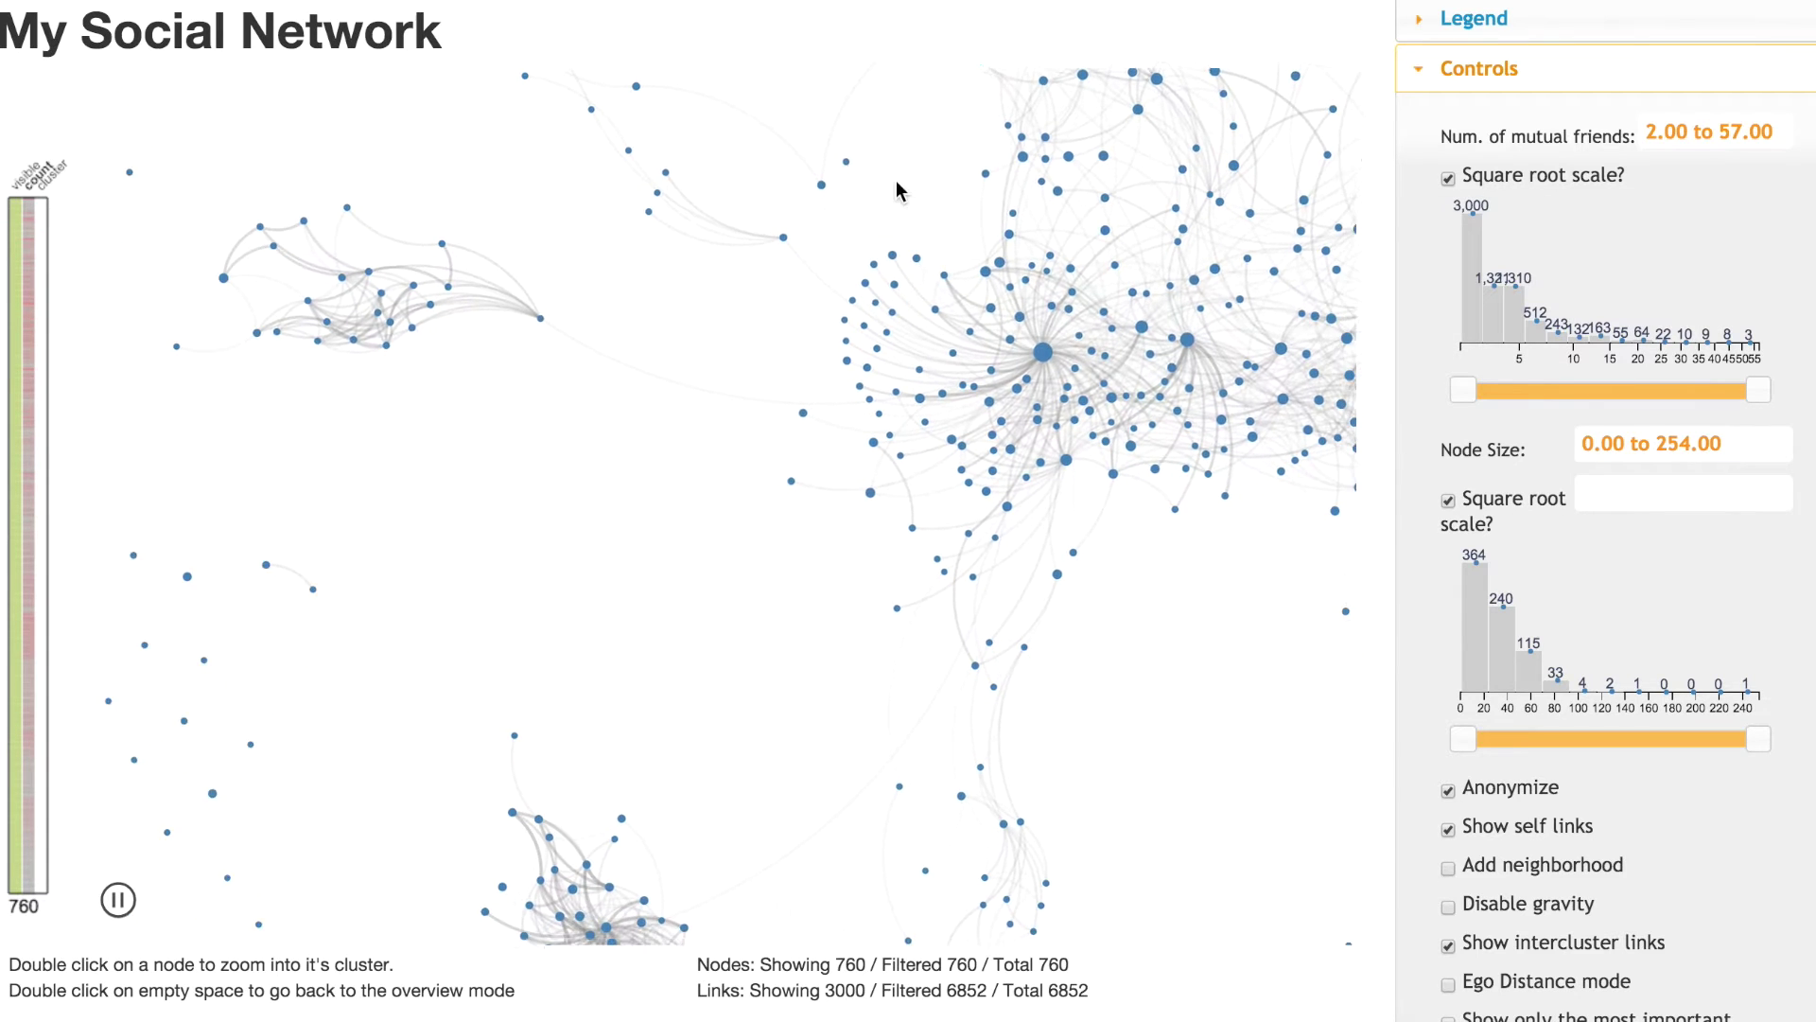
drag(1187, 738, 735, 723)
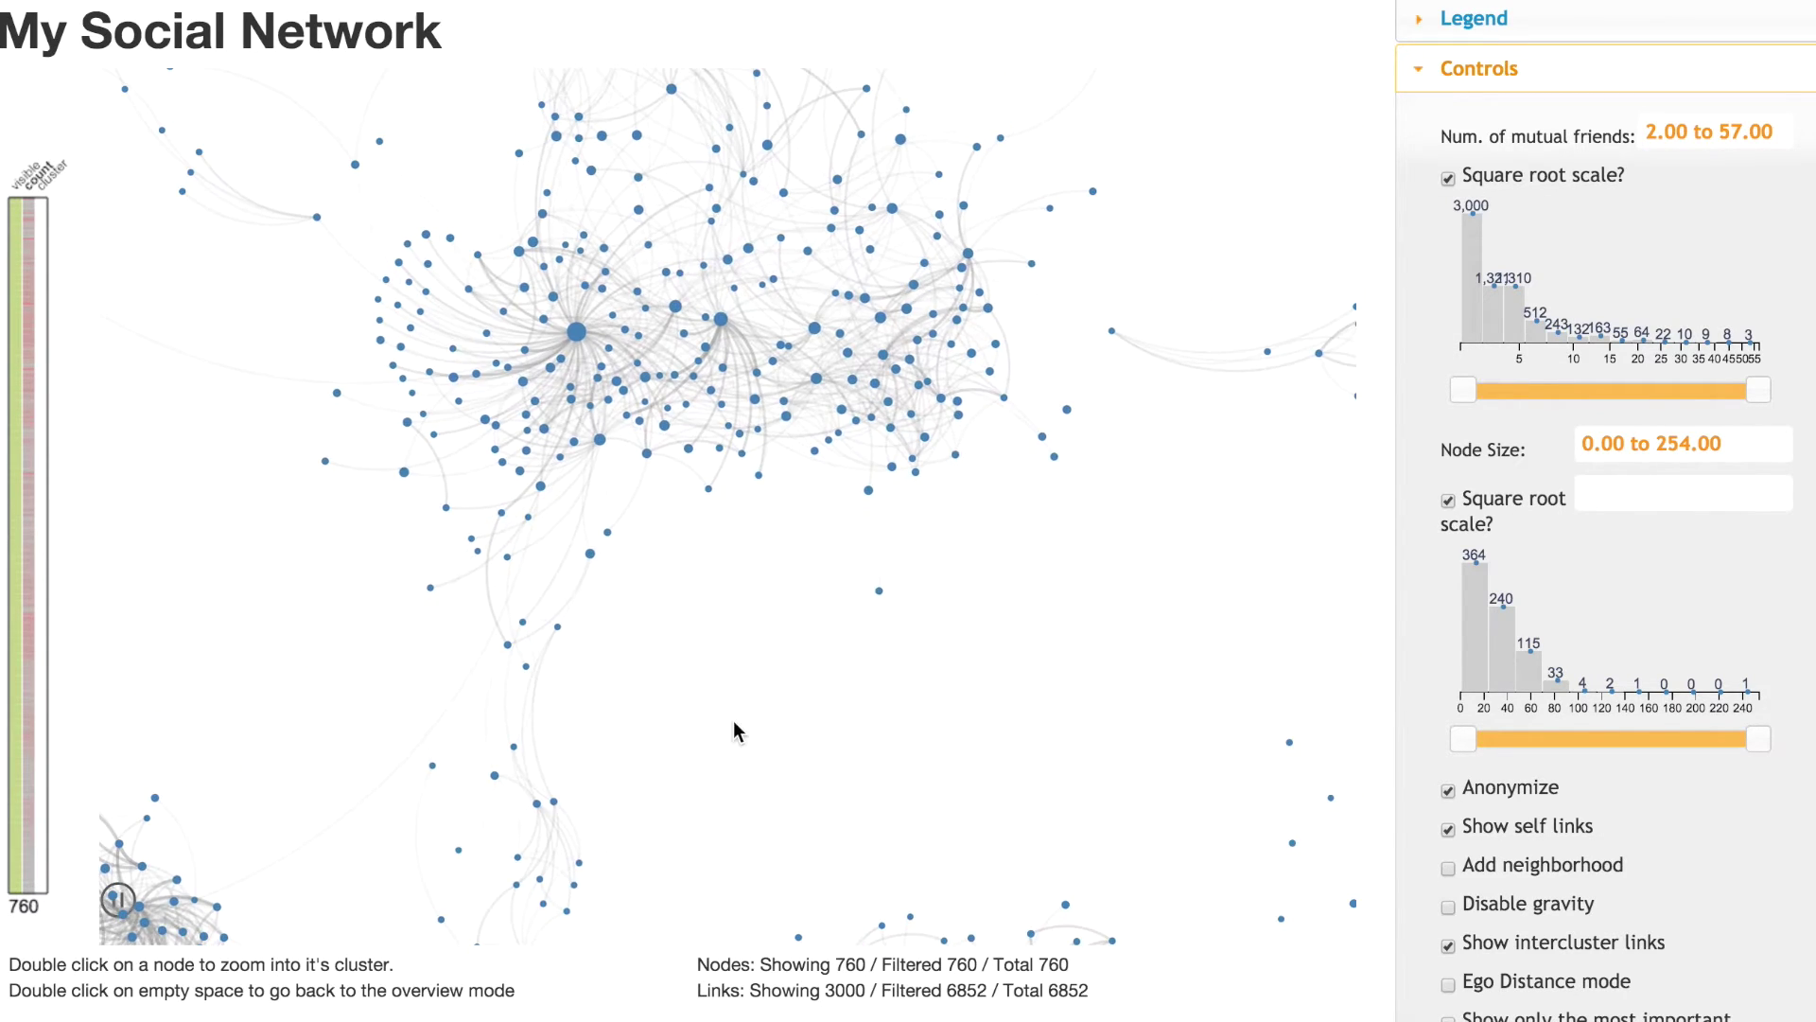
drag(1141, 525, 997, 761)
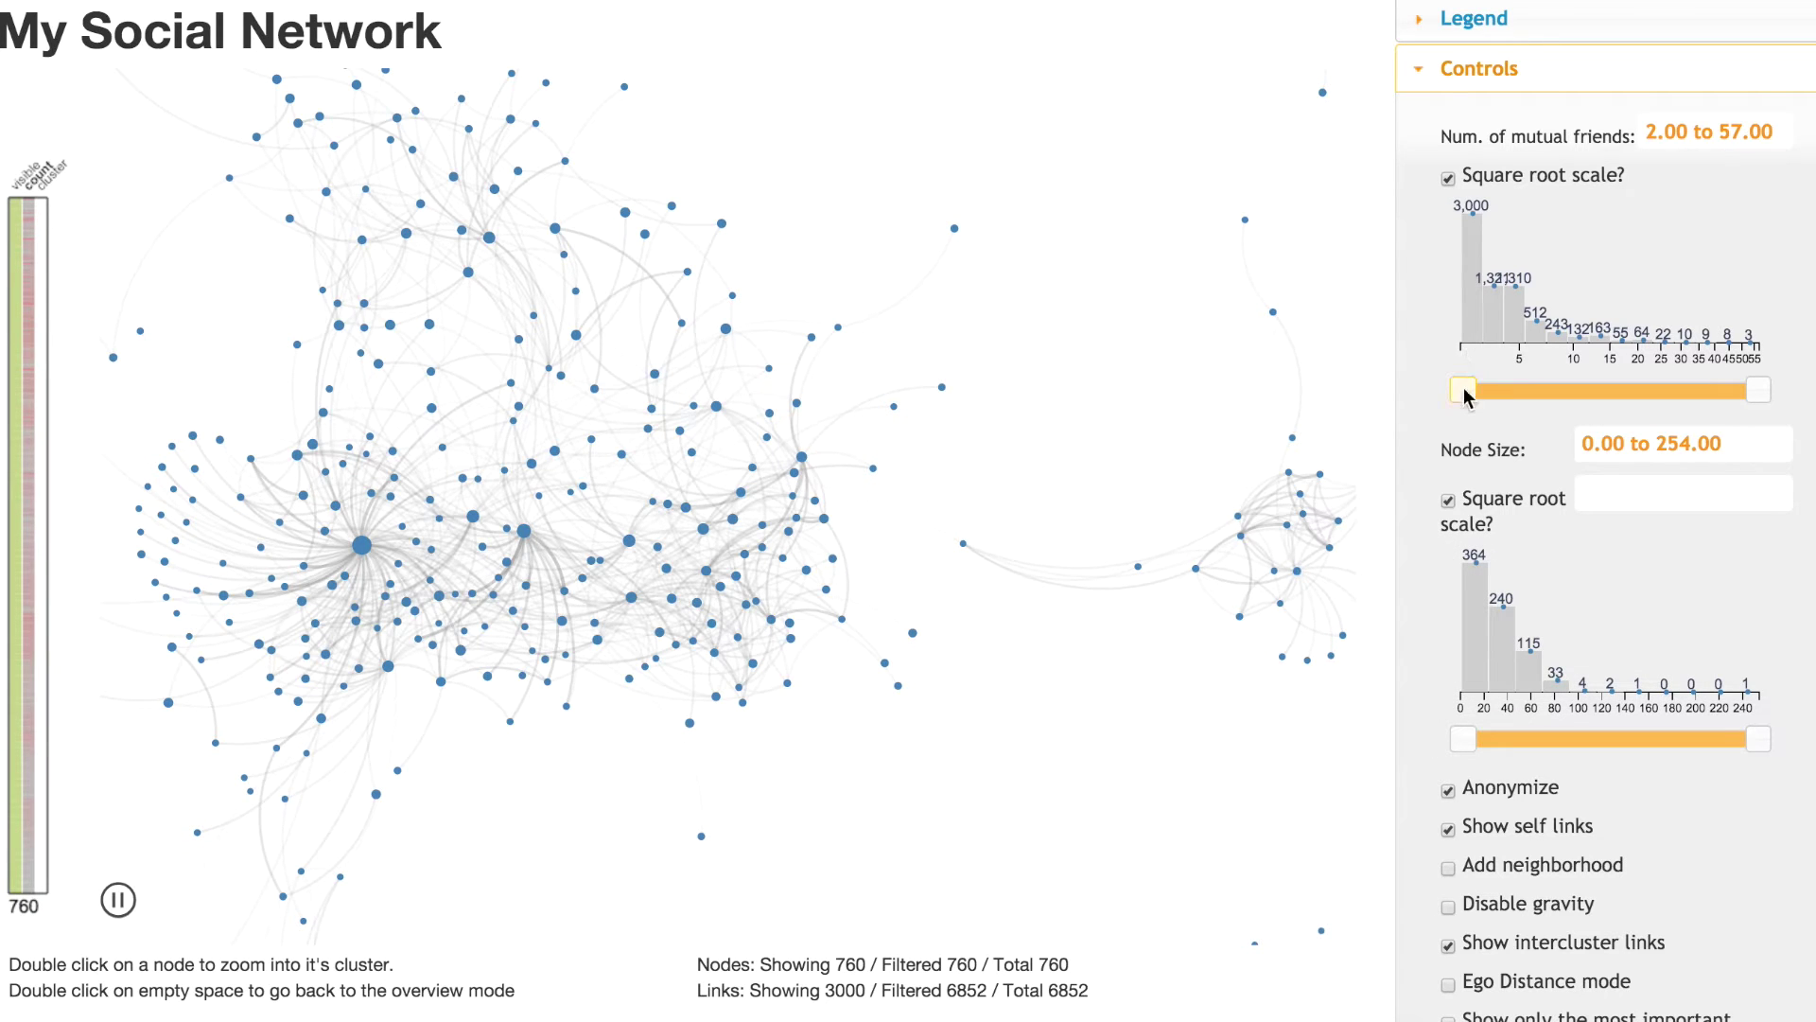
Step: Raise the minimum mutual friends to 5.05 and hide nodes without edges, leaving 432 nodes
drag(1462, 396, 1522, 391)
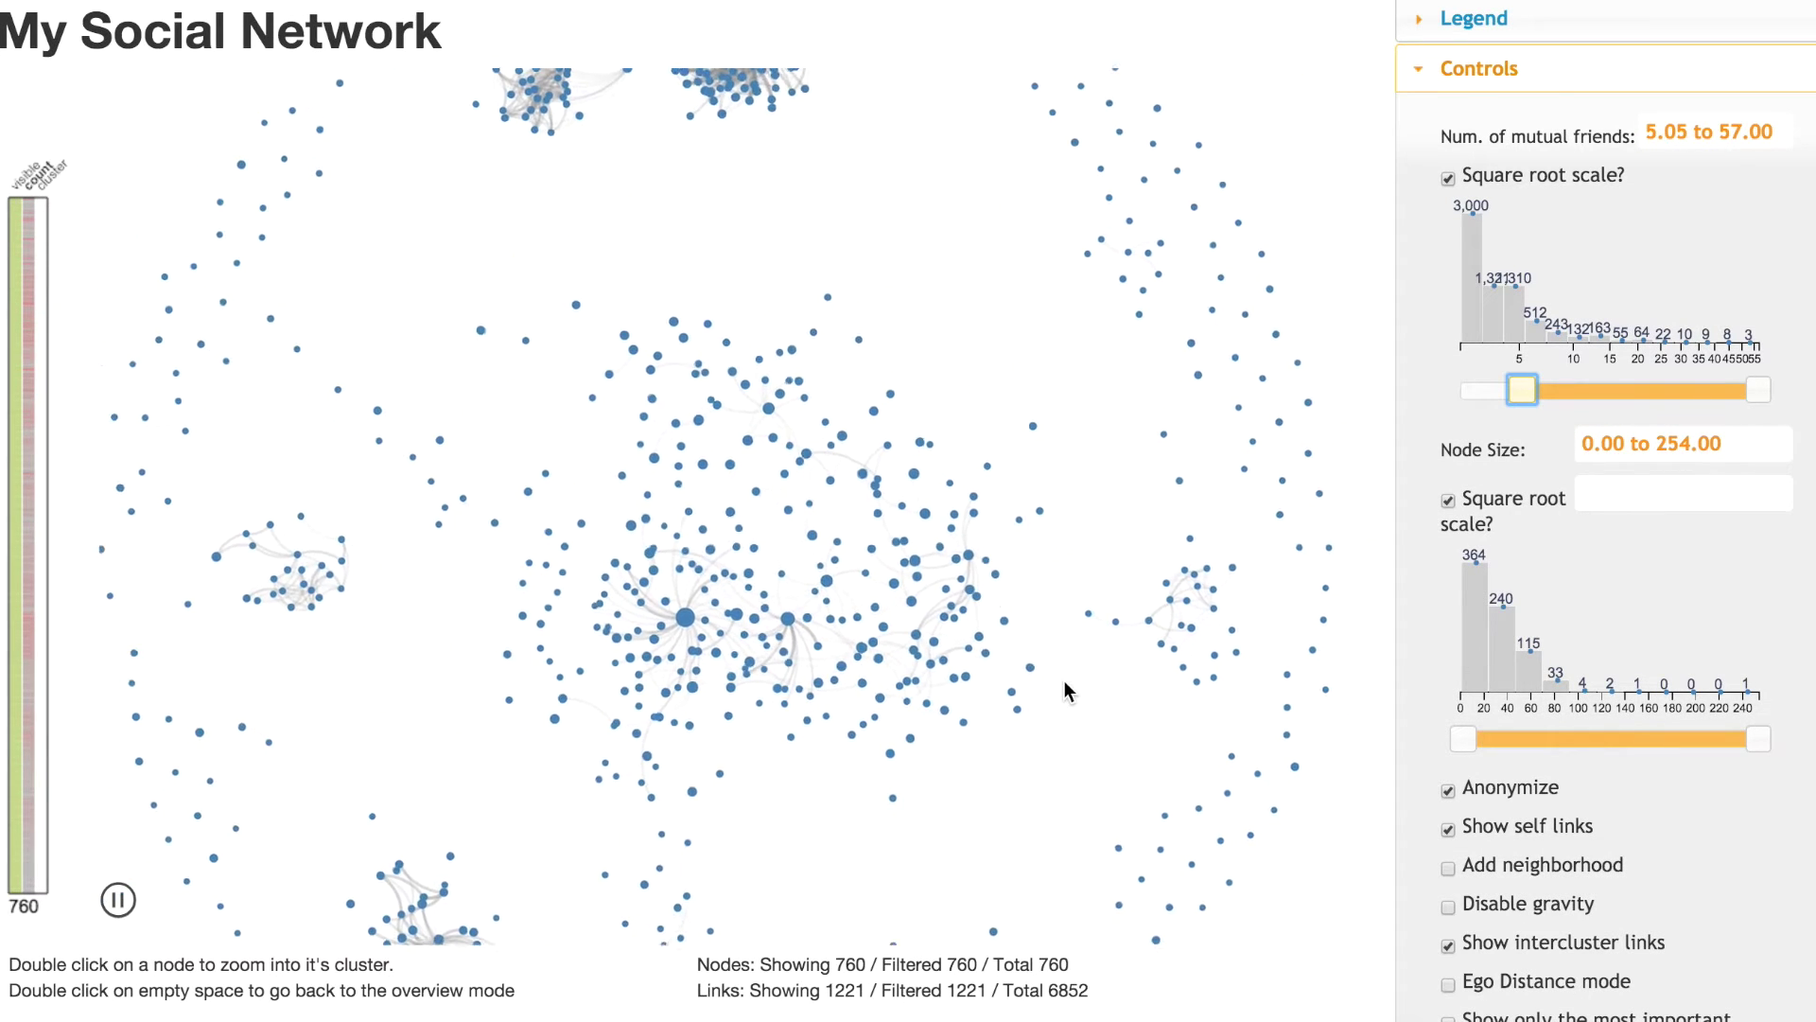
scroll(1672, 843, down, 4)
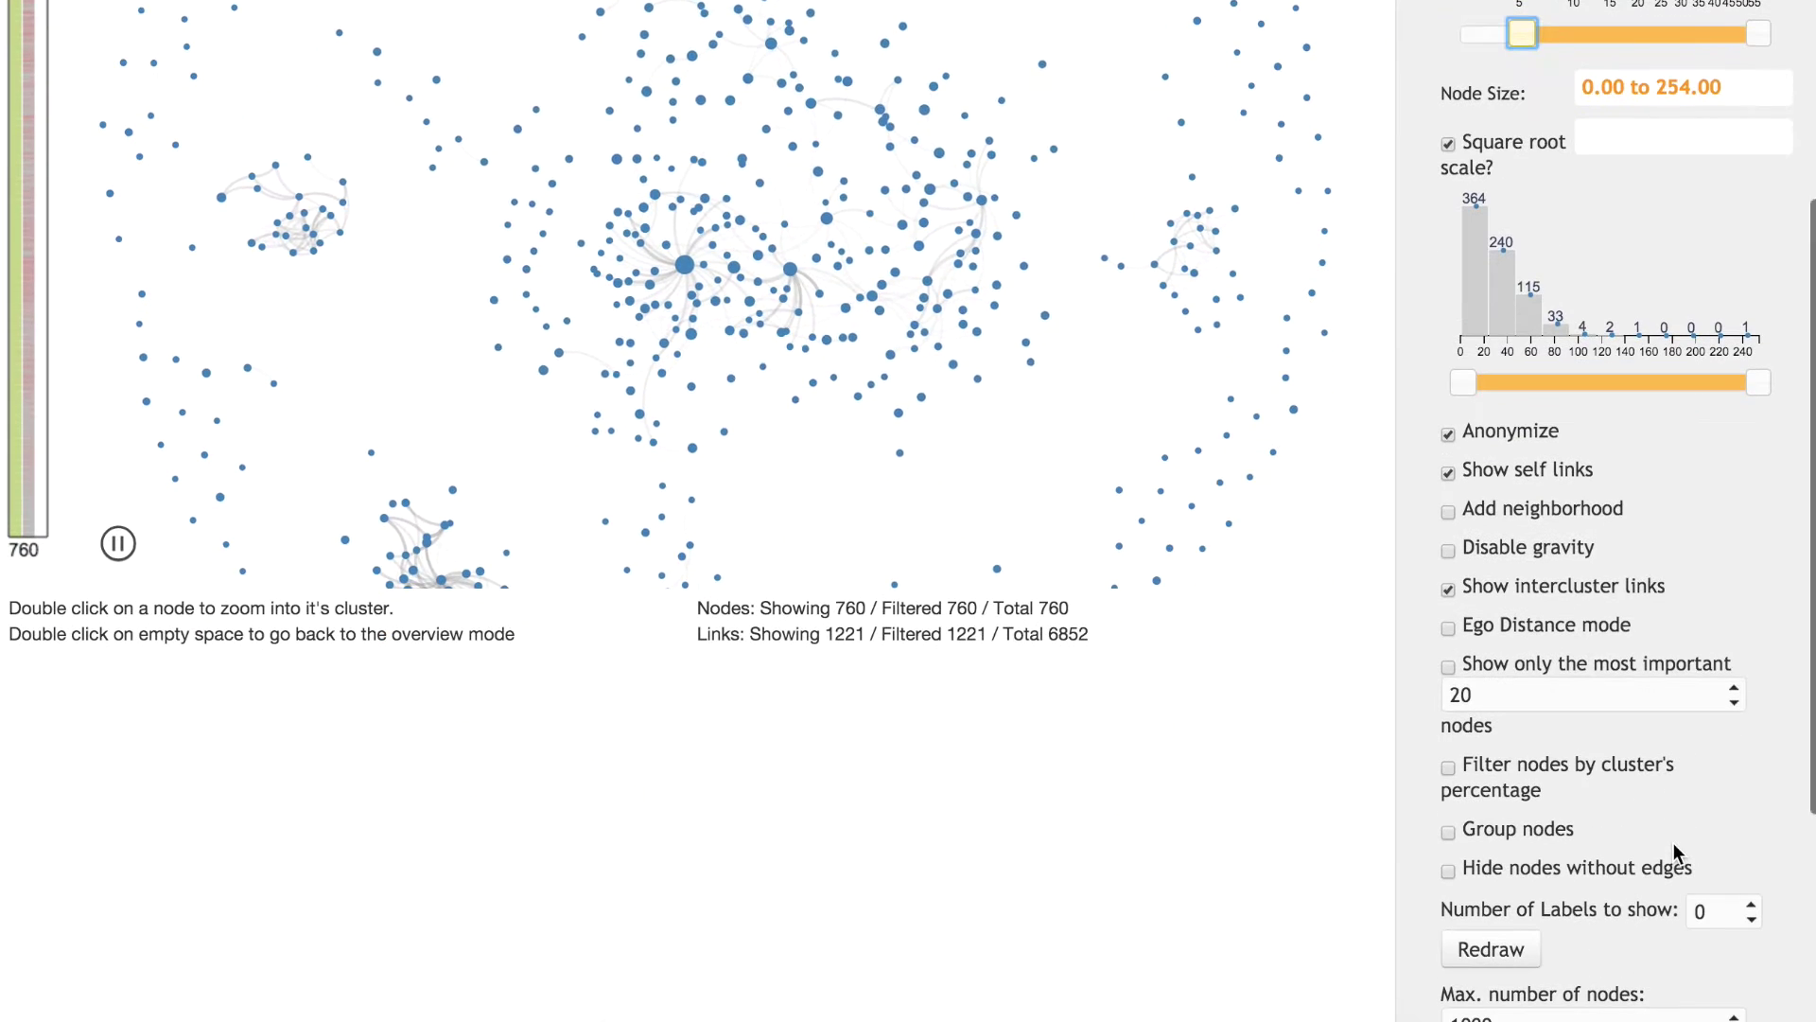
click(1448, 878)
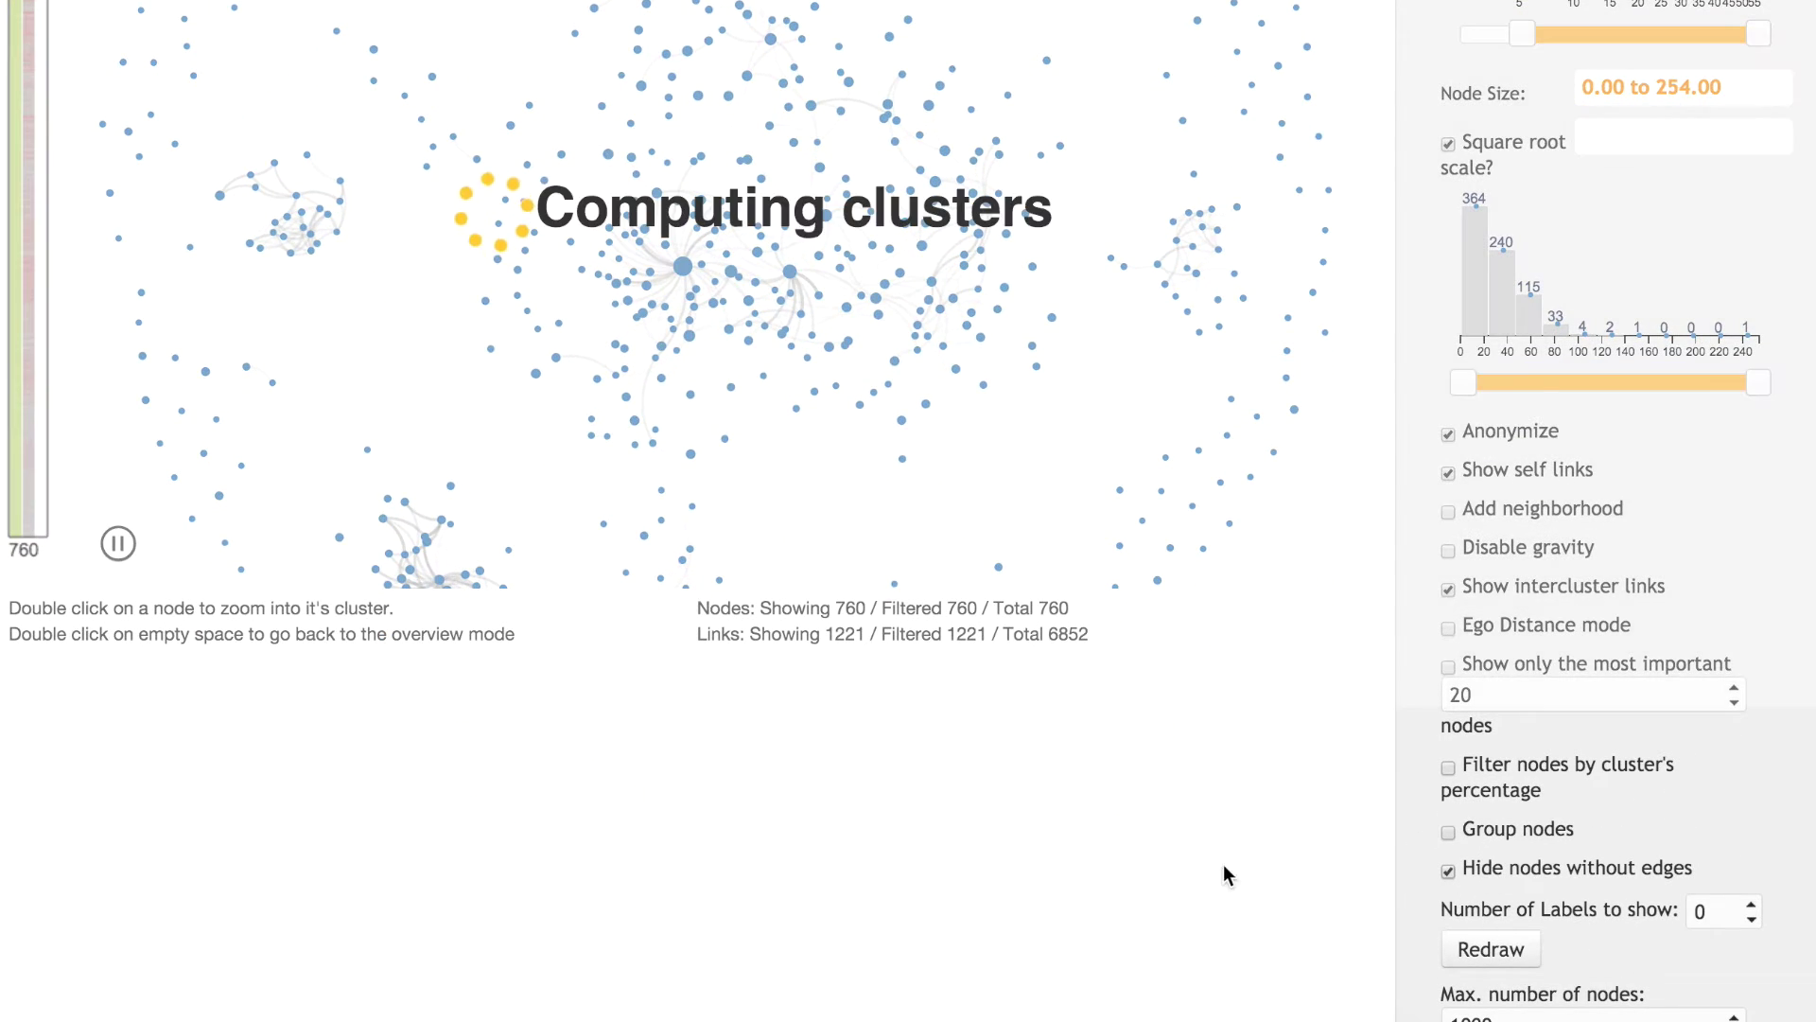
scroll(1769, 768, up, 2)
scroll(1769, 768, up, 2)
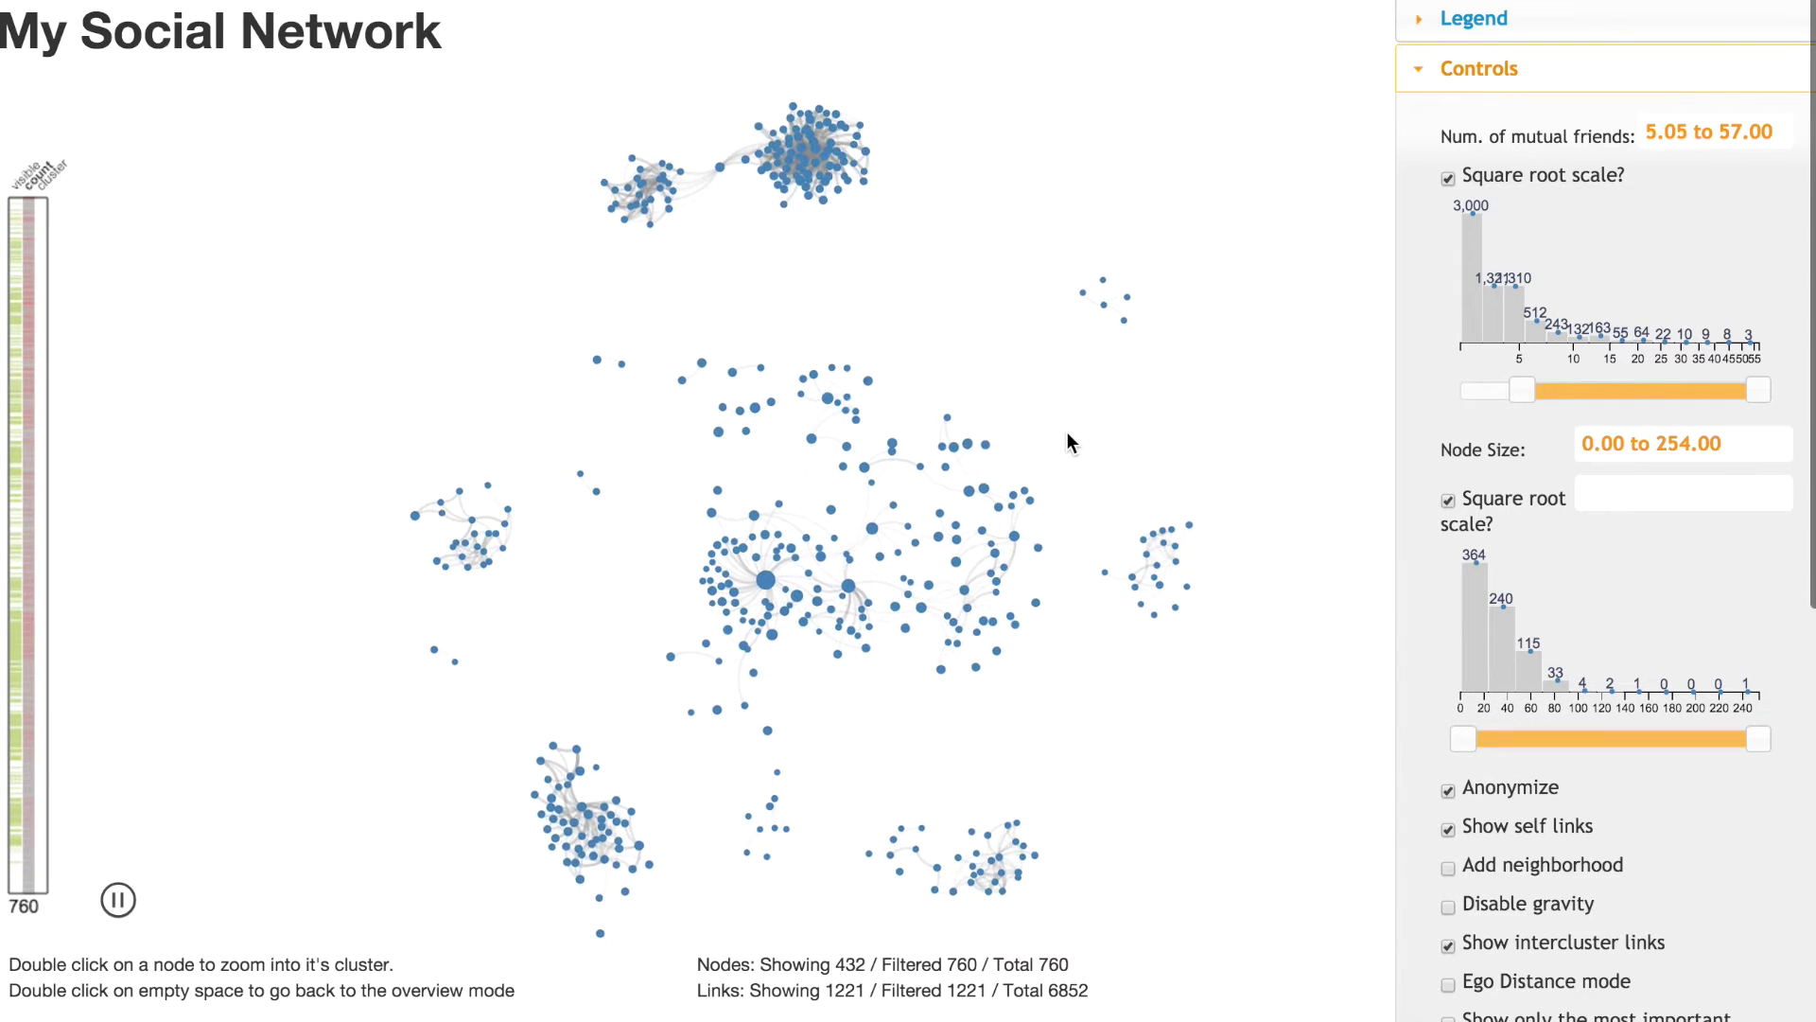
double_click(989, 410)
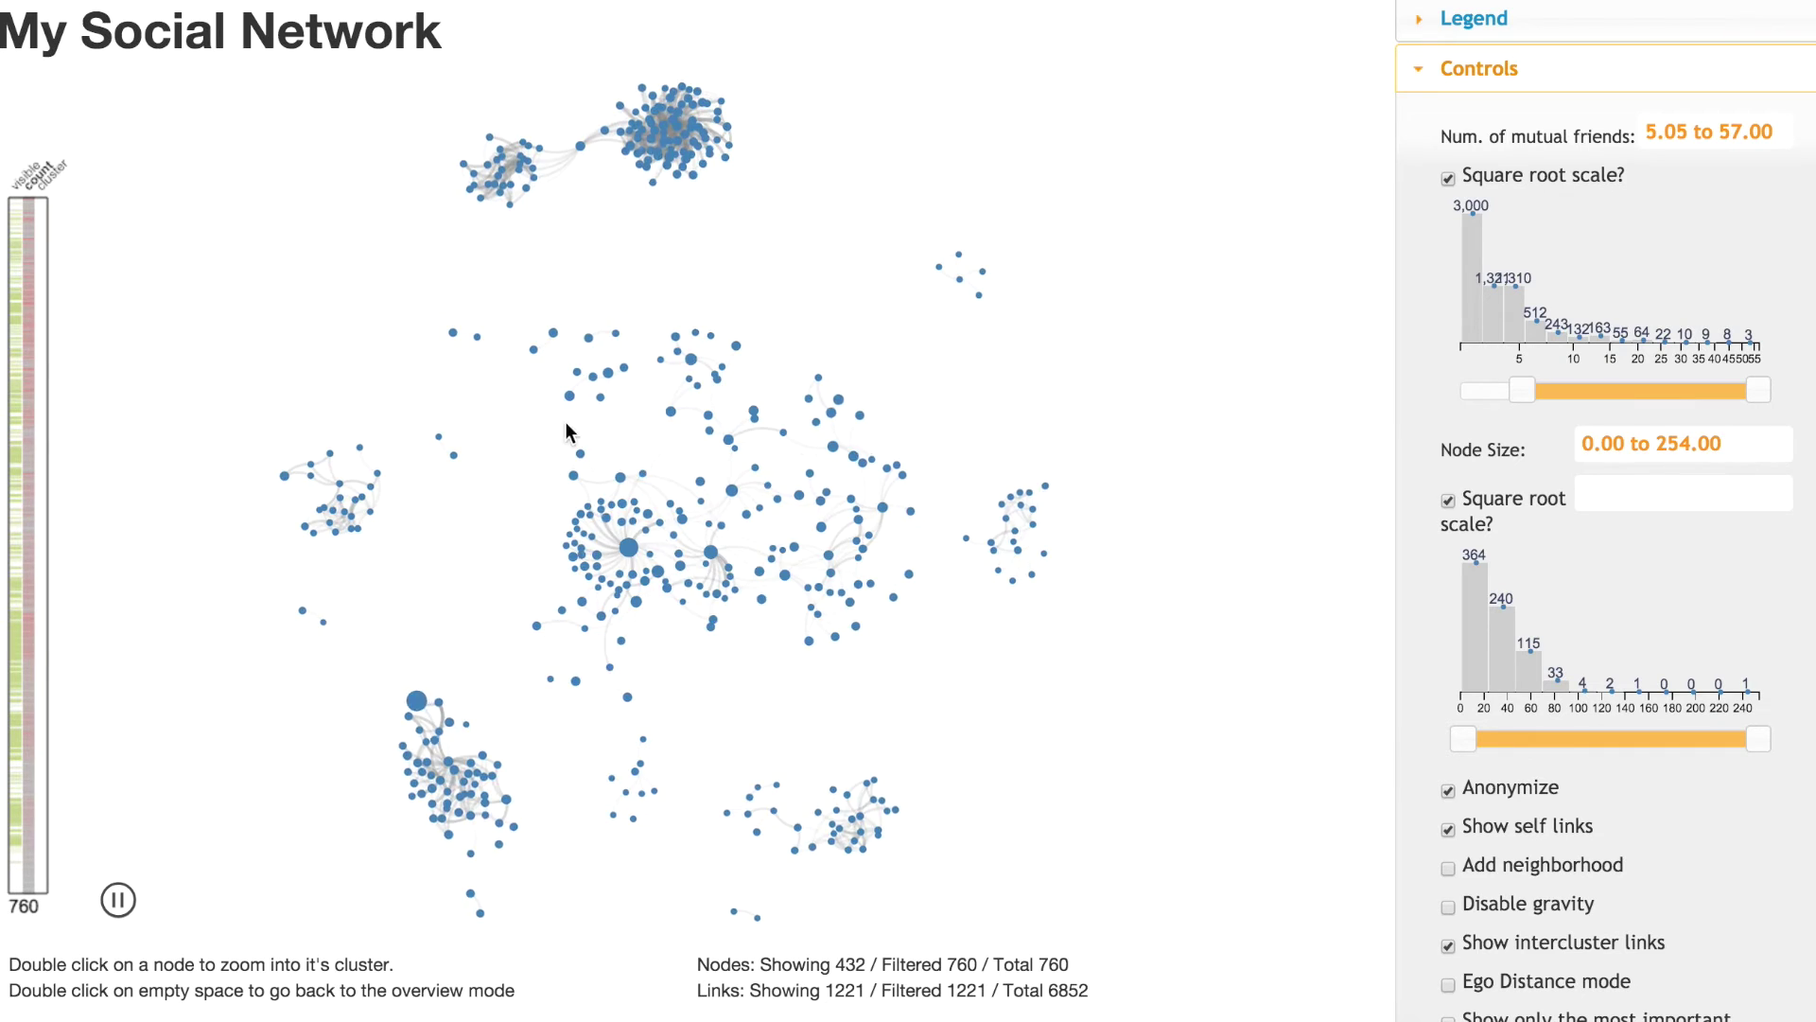
mouse_move(656, 131)
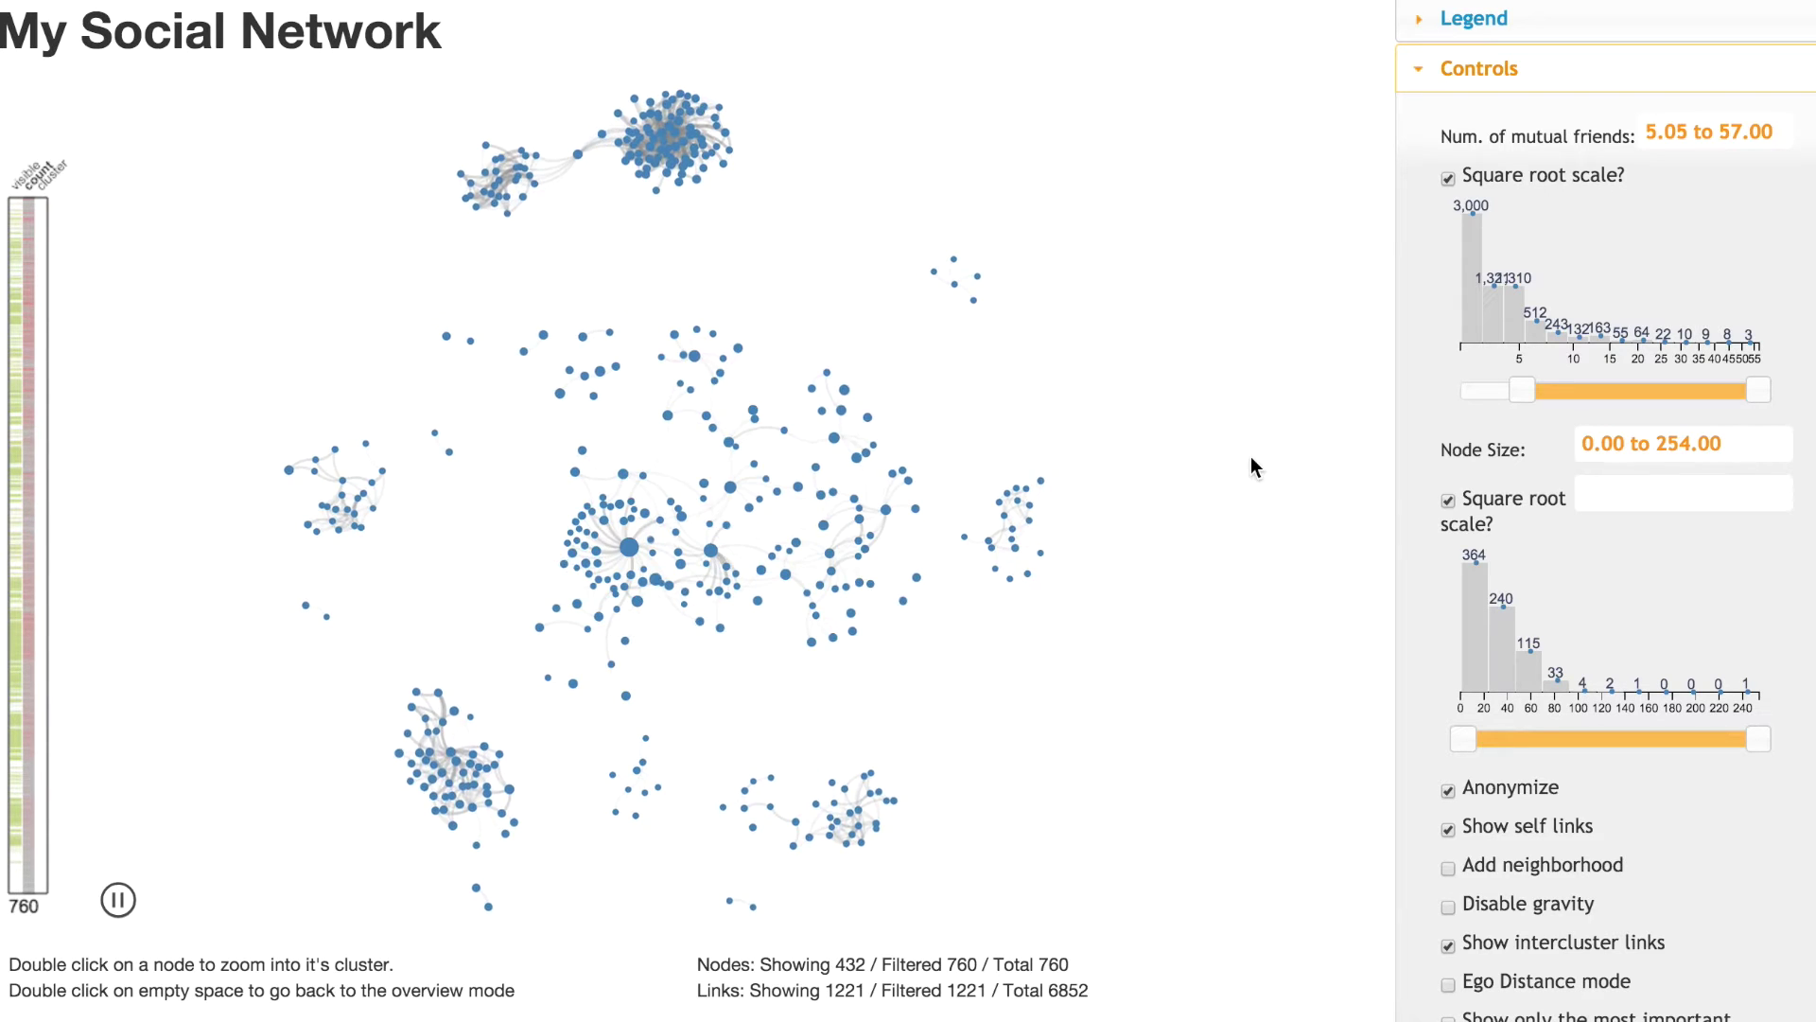
Step: Recompute the friend clusters with grouping on and re-spread the overview
scroll(1806, 651, down, 6)
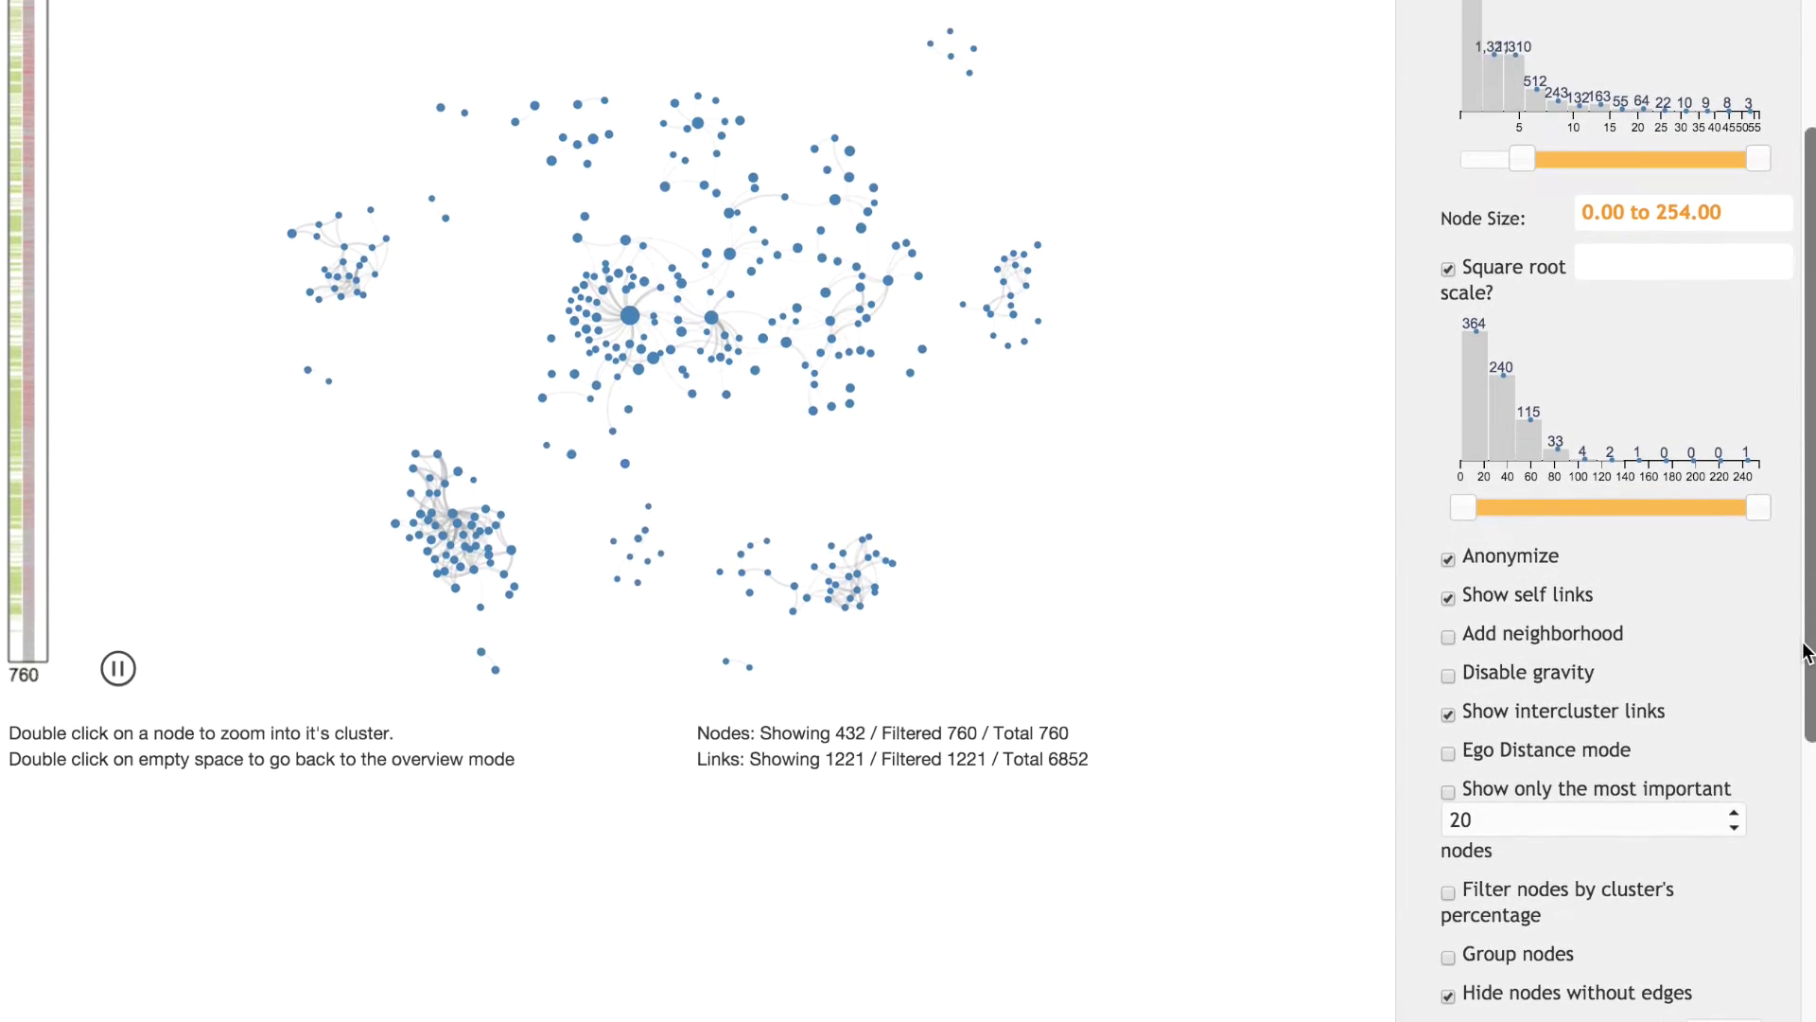
scroll(1806, 651, down, 3)
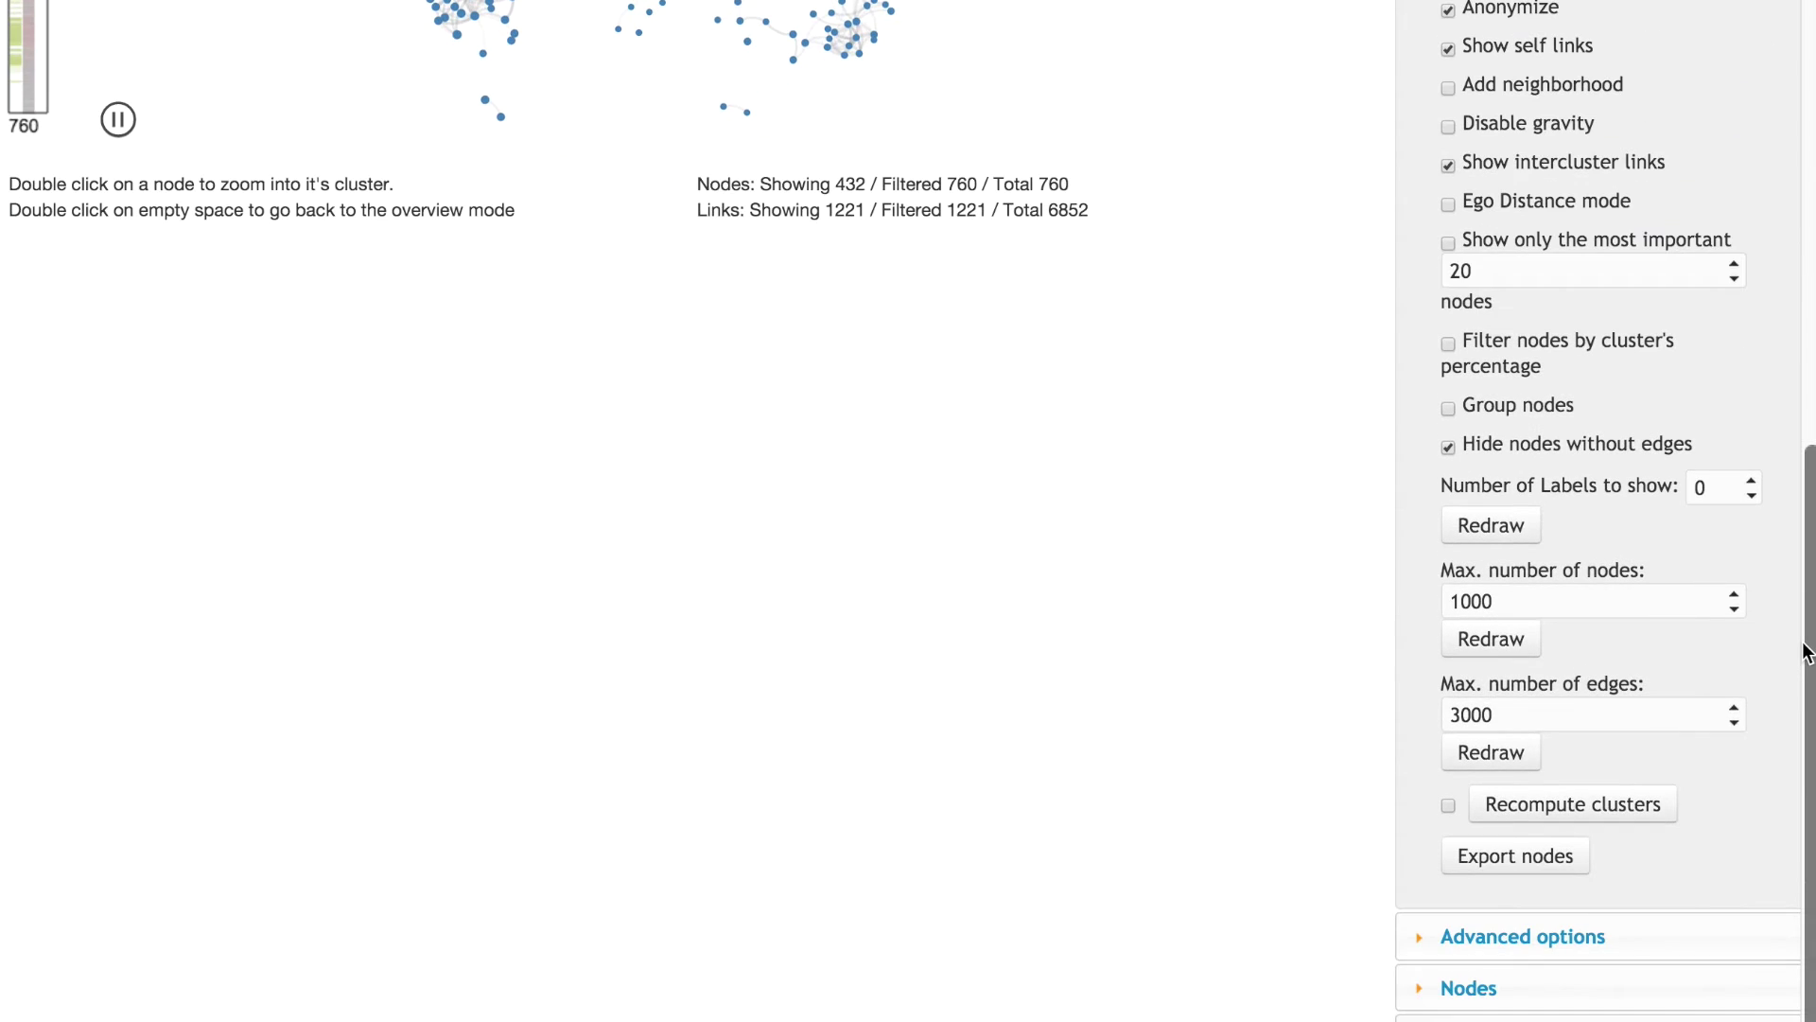
click(1599, 804)
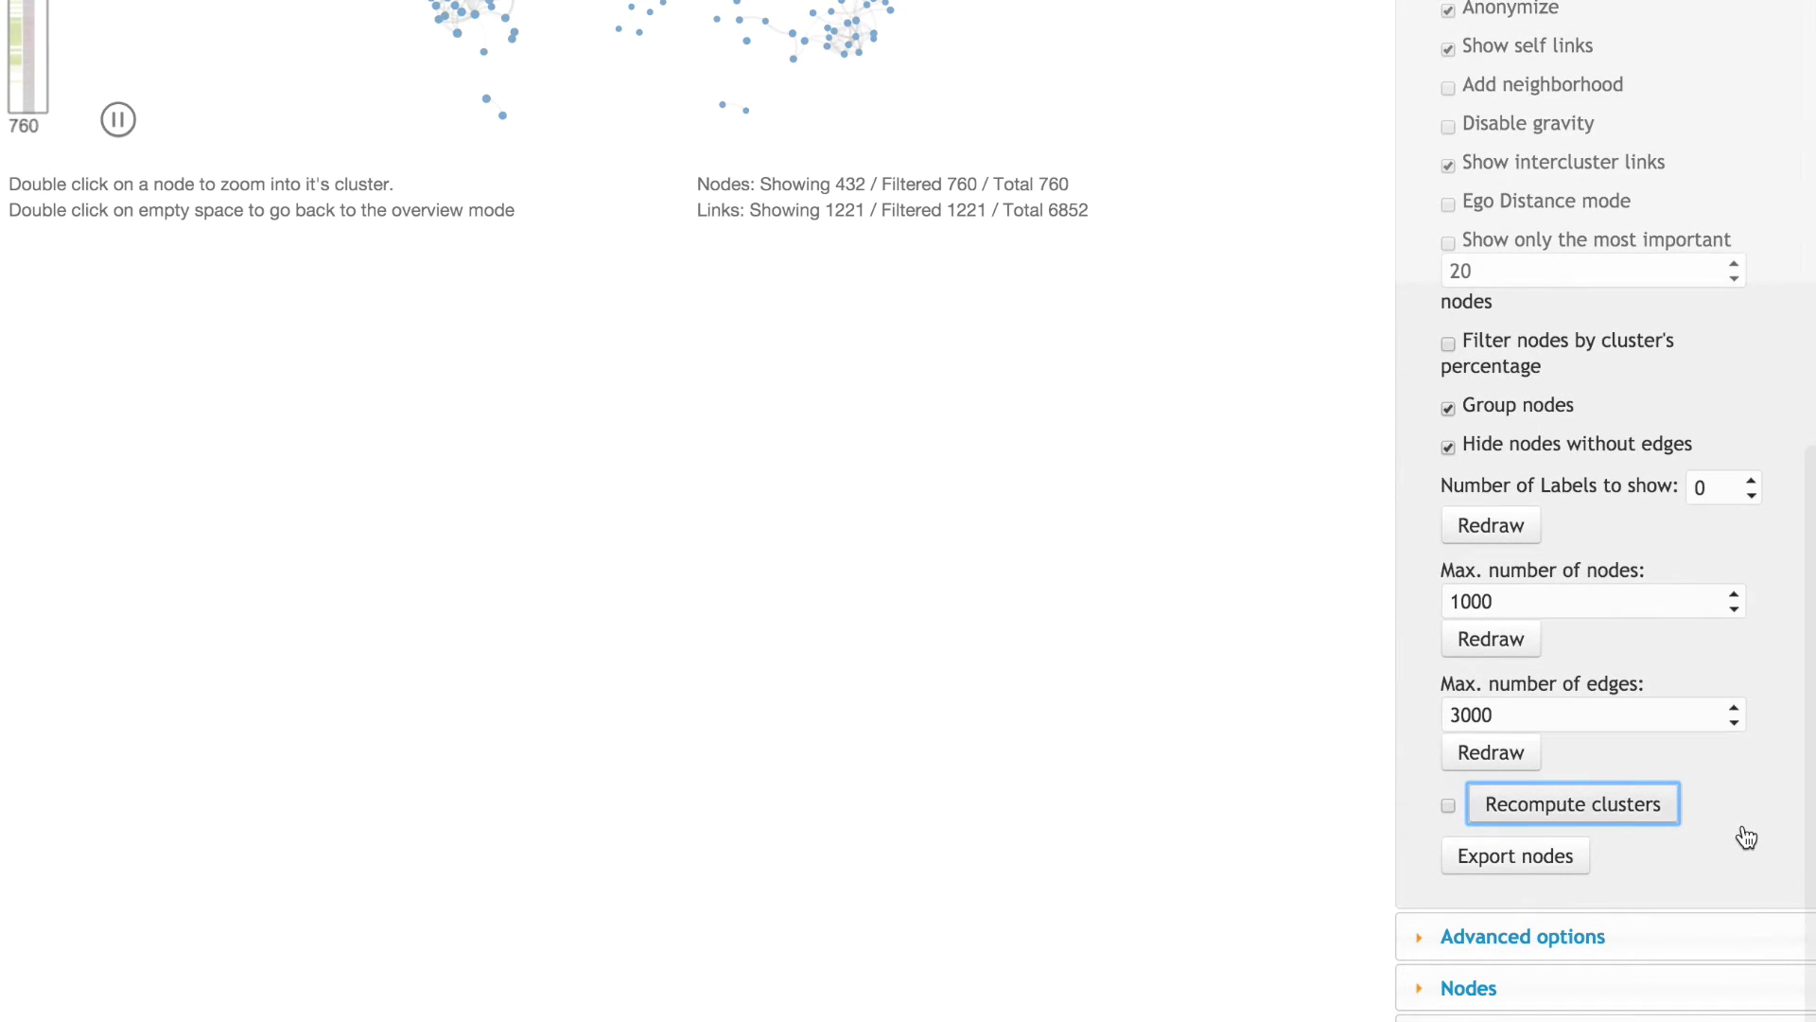
scroll(1746, 838, up, 8)
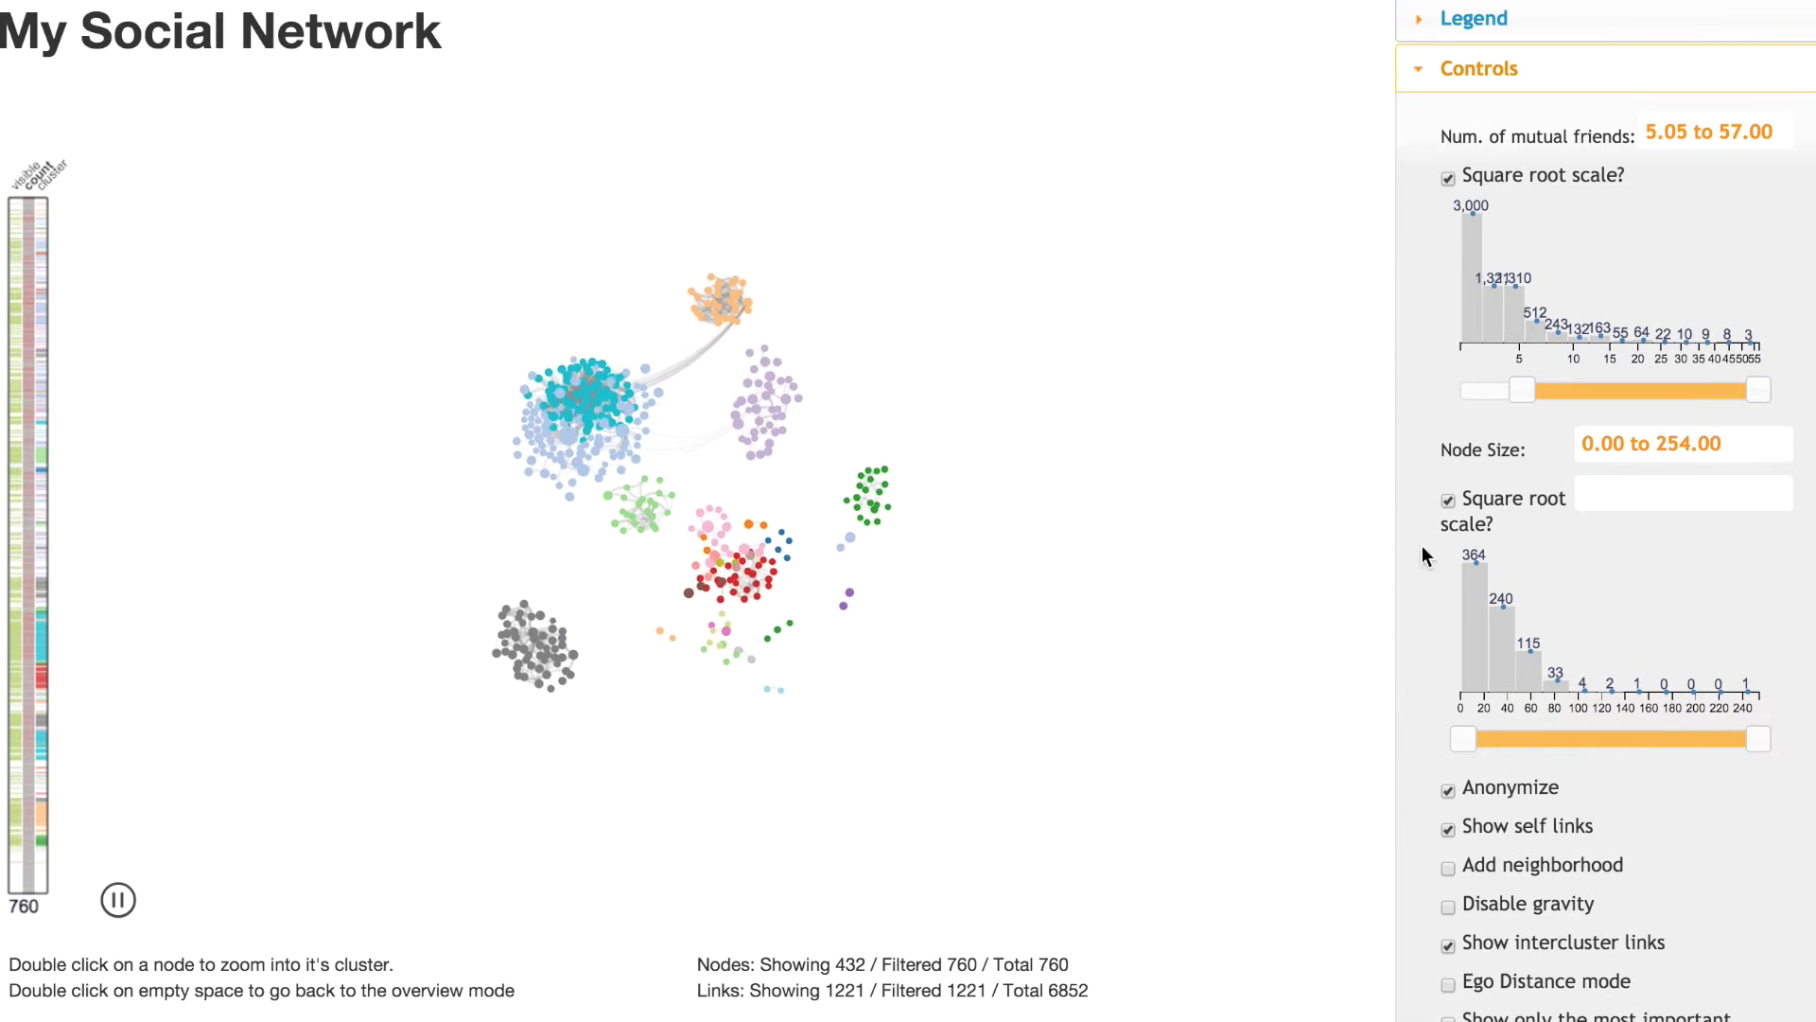
double_click(993, 438)
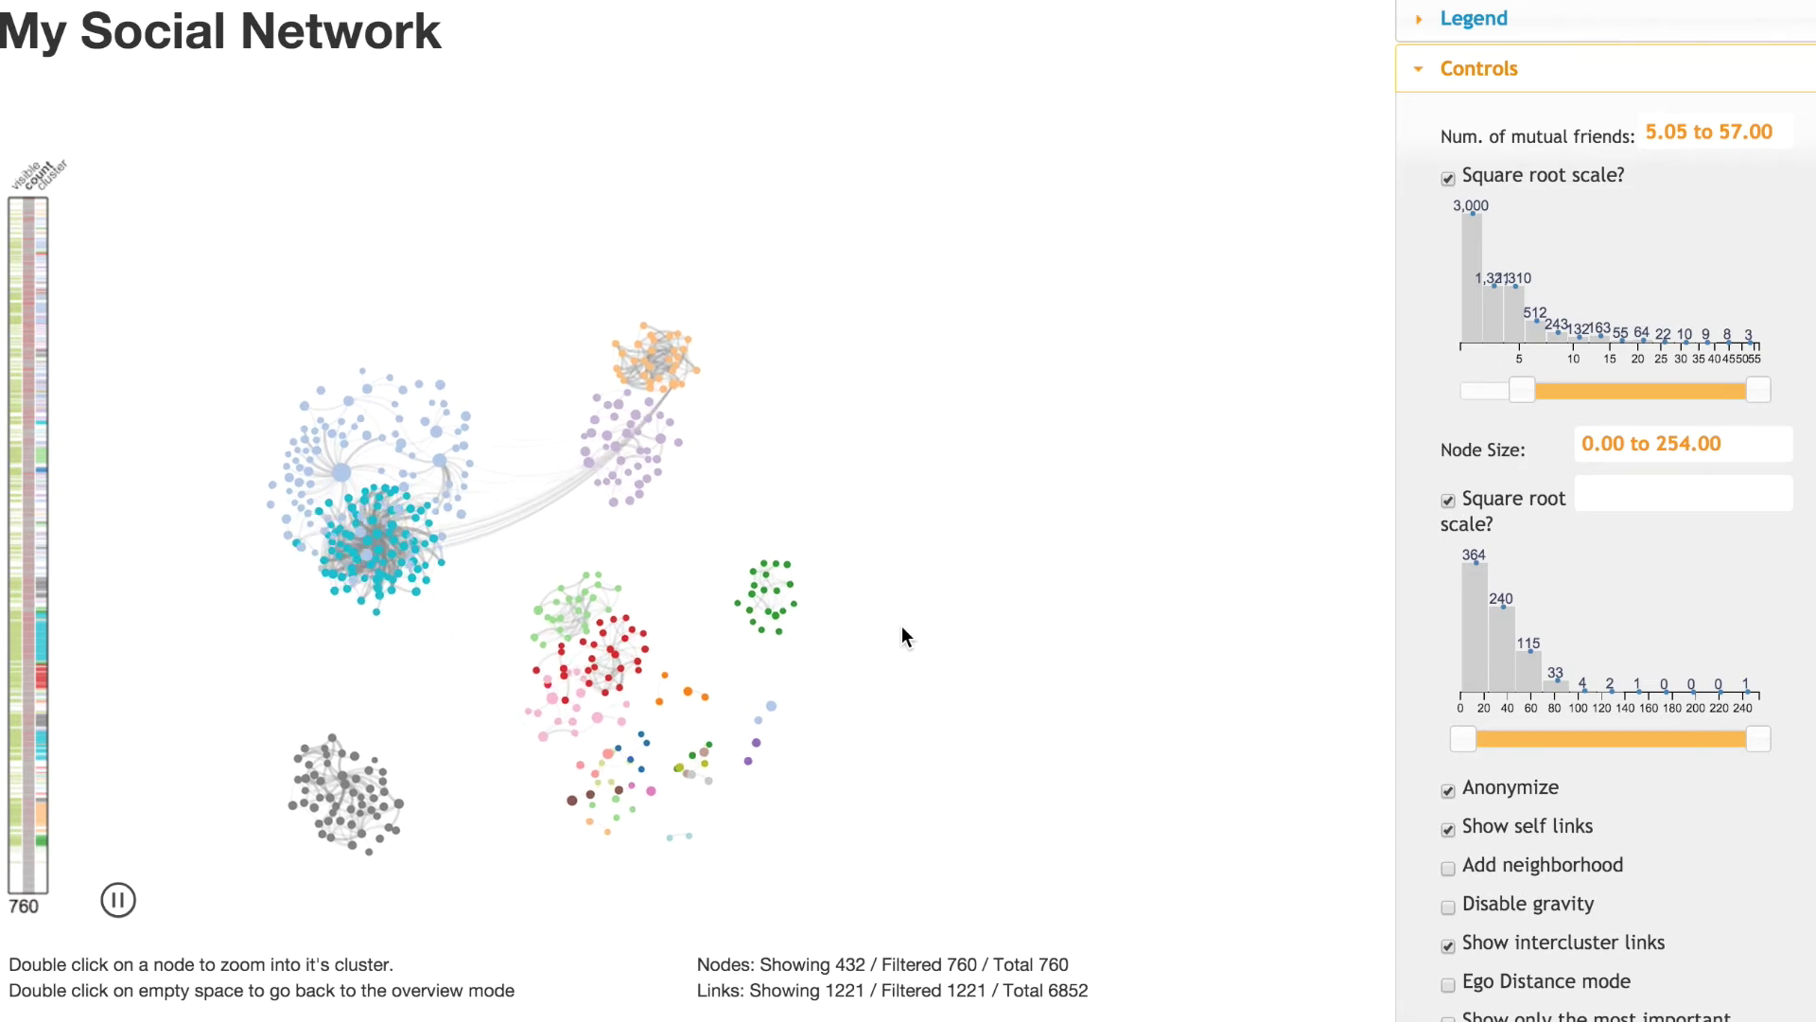
Step: Spread the clusters further apart, then sort the side bar by visibility and then by cluster
double_click(860, 600)
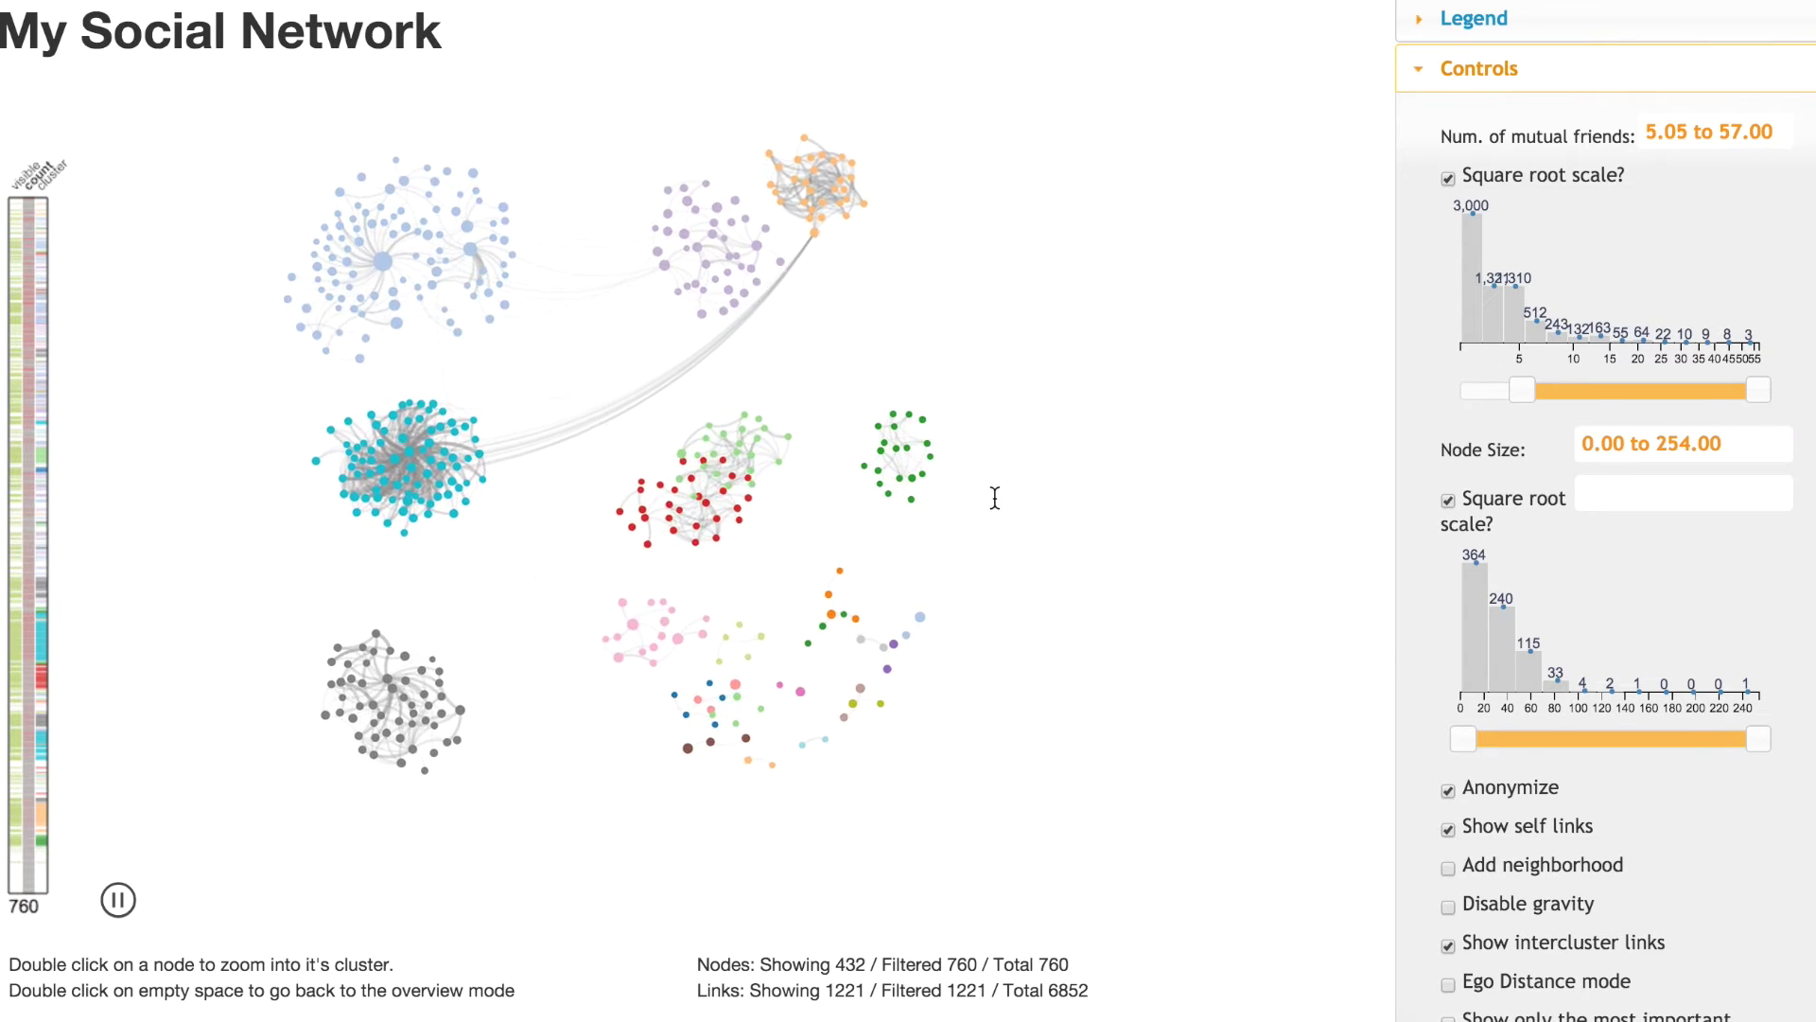
double_click(770, 308)
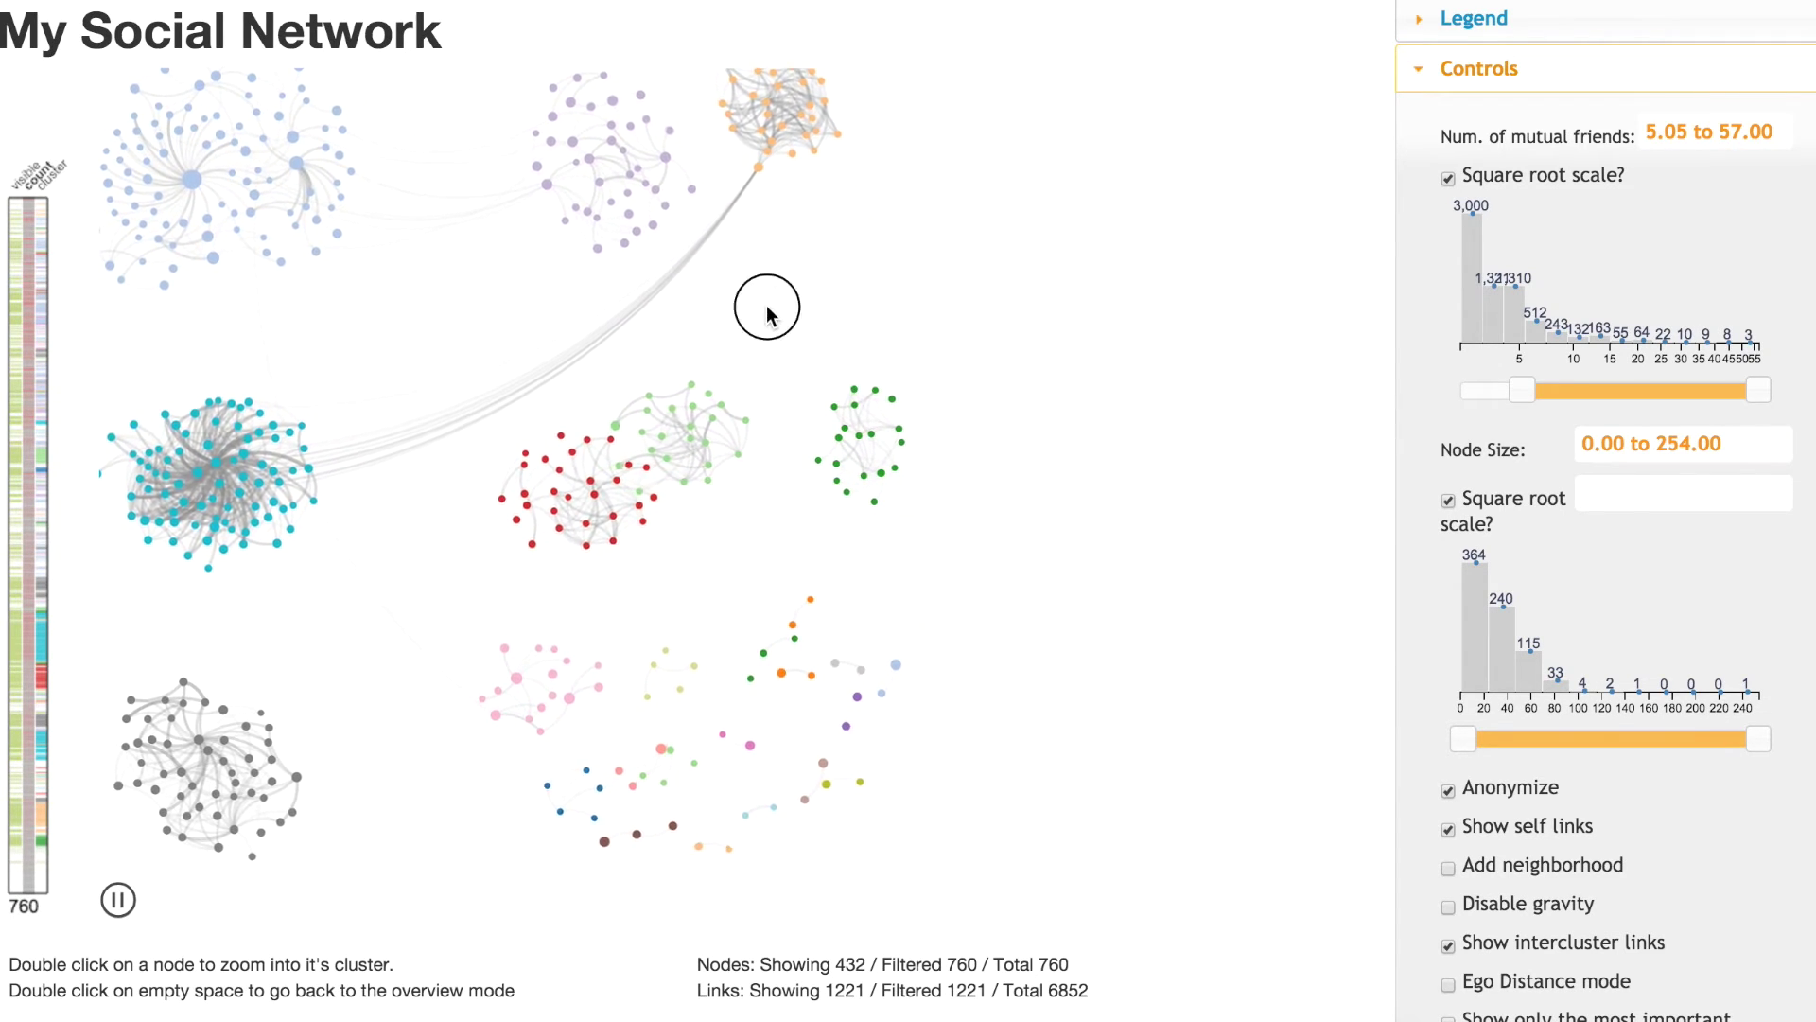
double_click(983, 345)
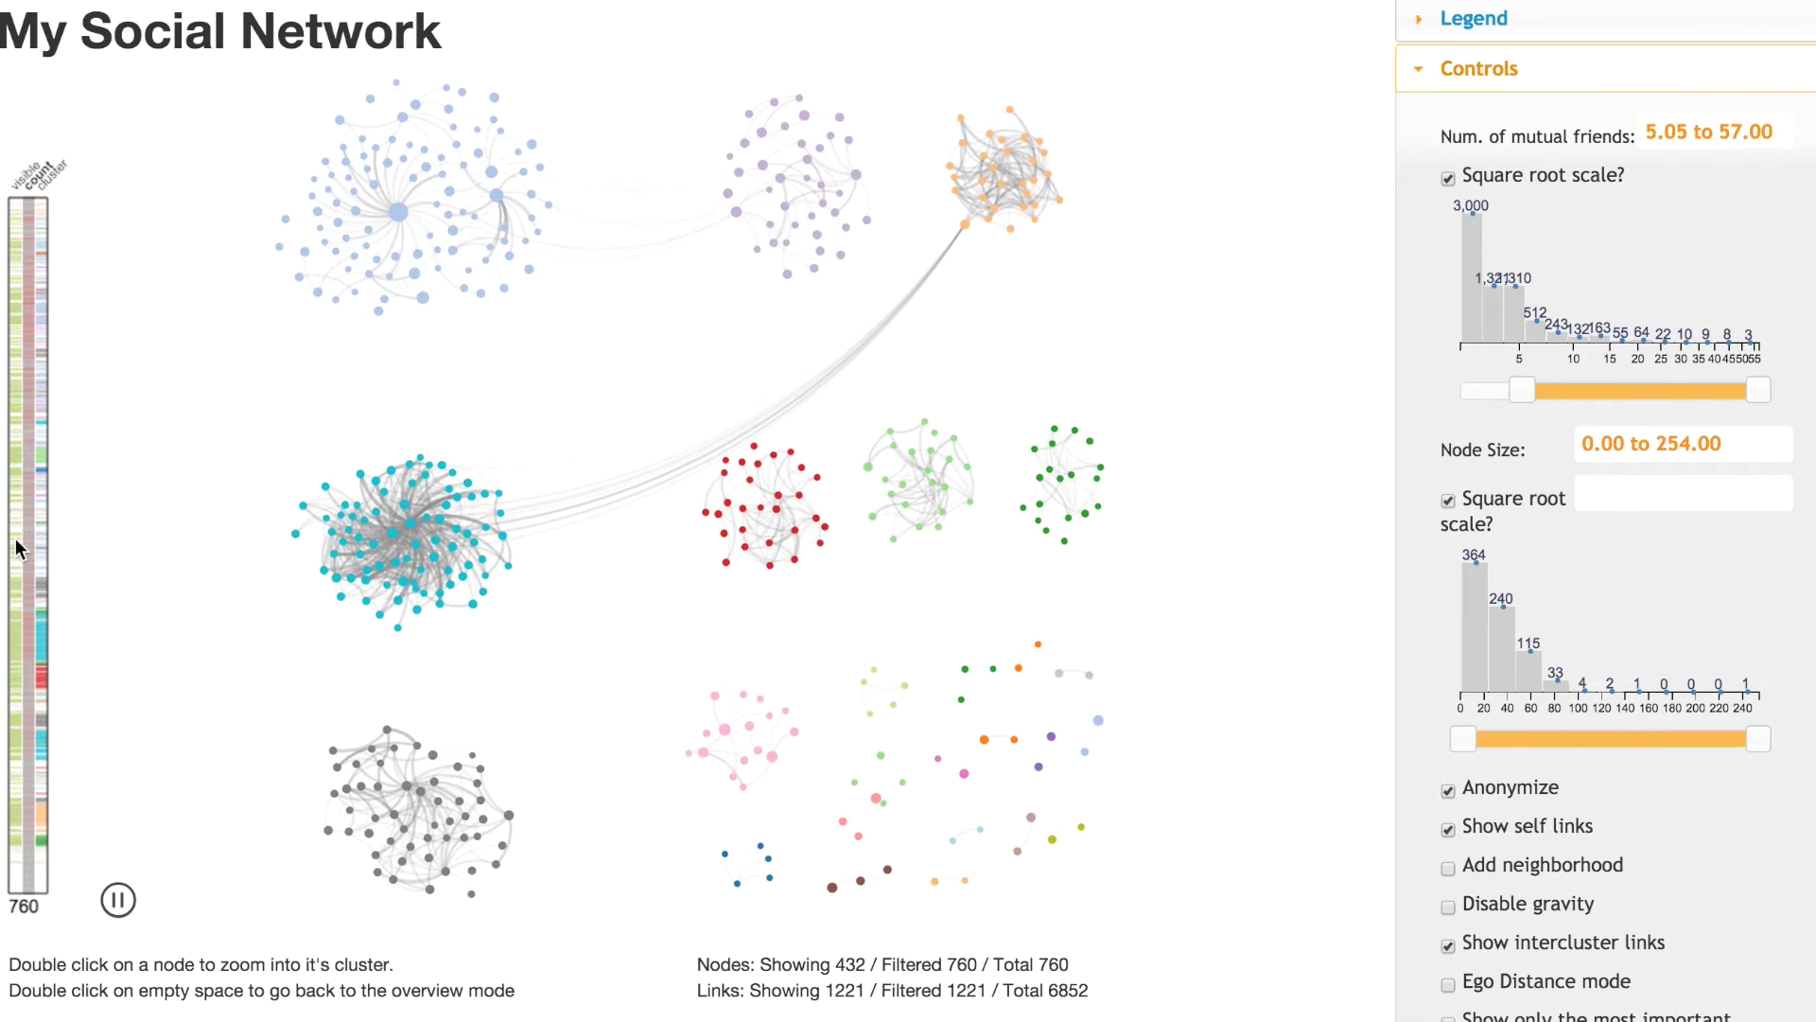
click(16, 882)
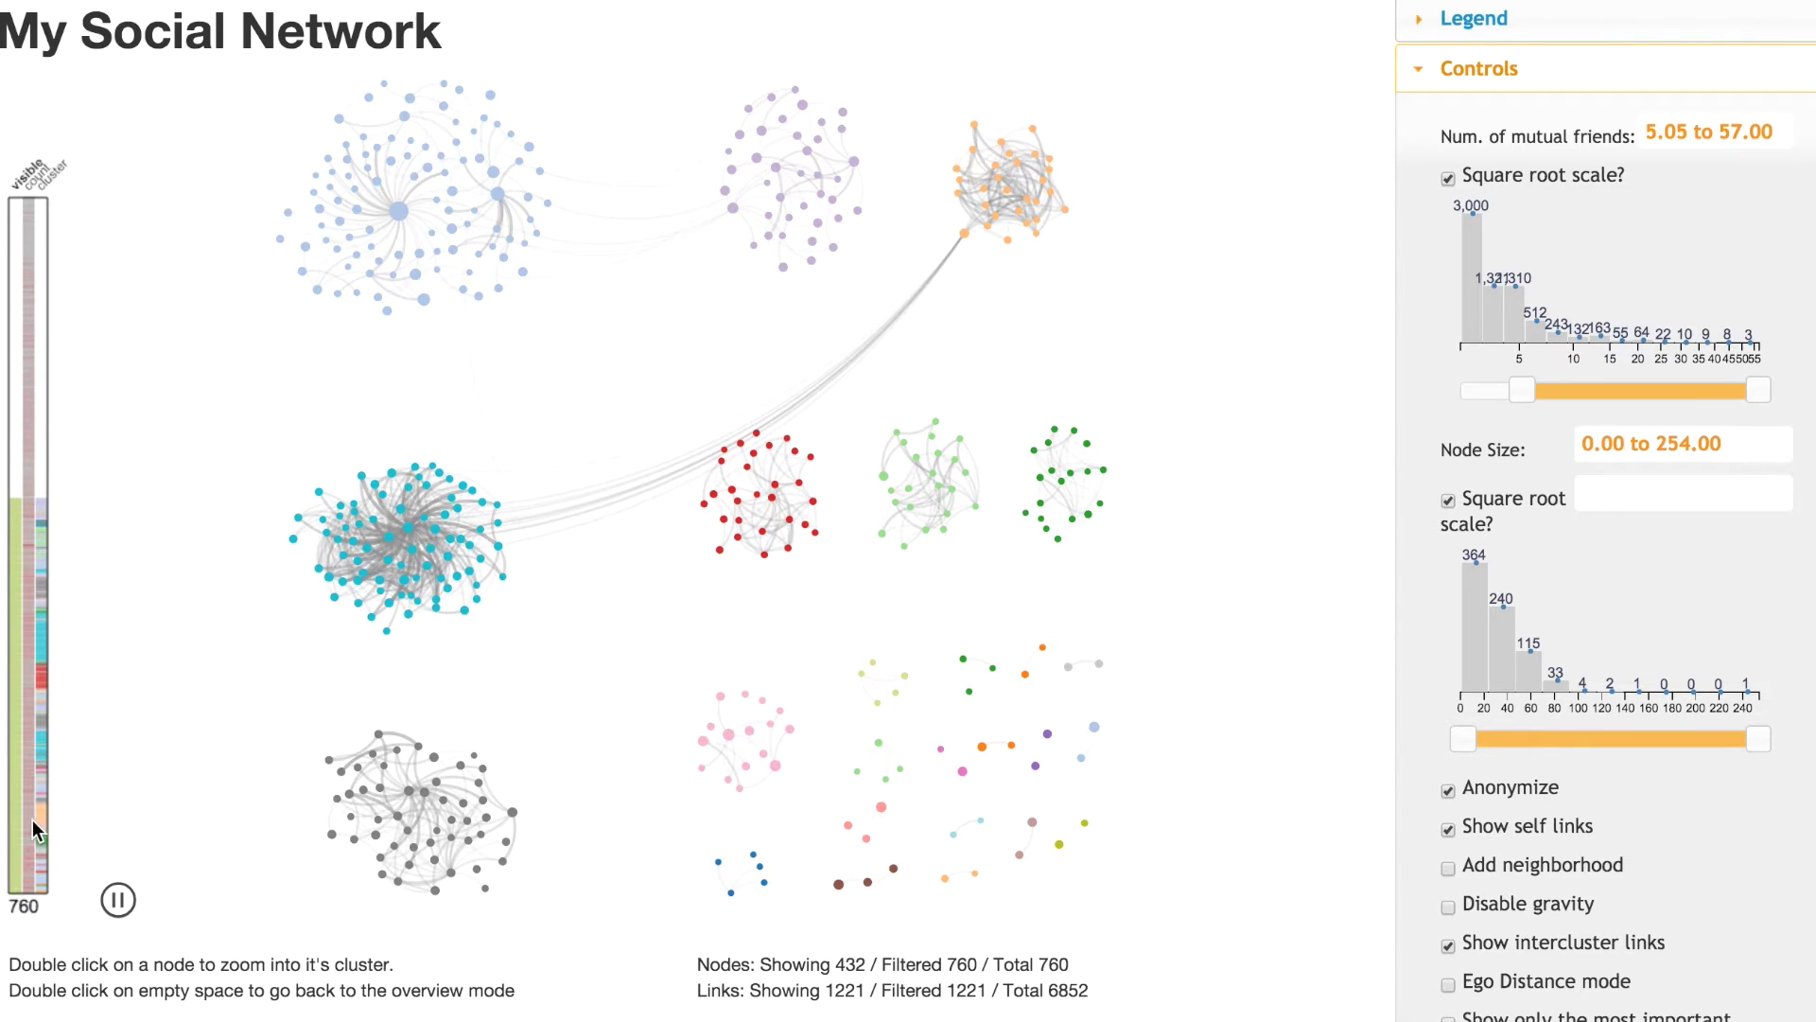
click(42, 644)
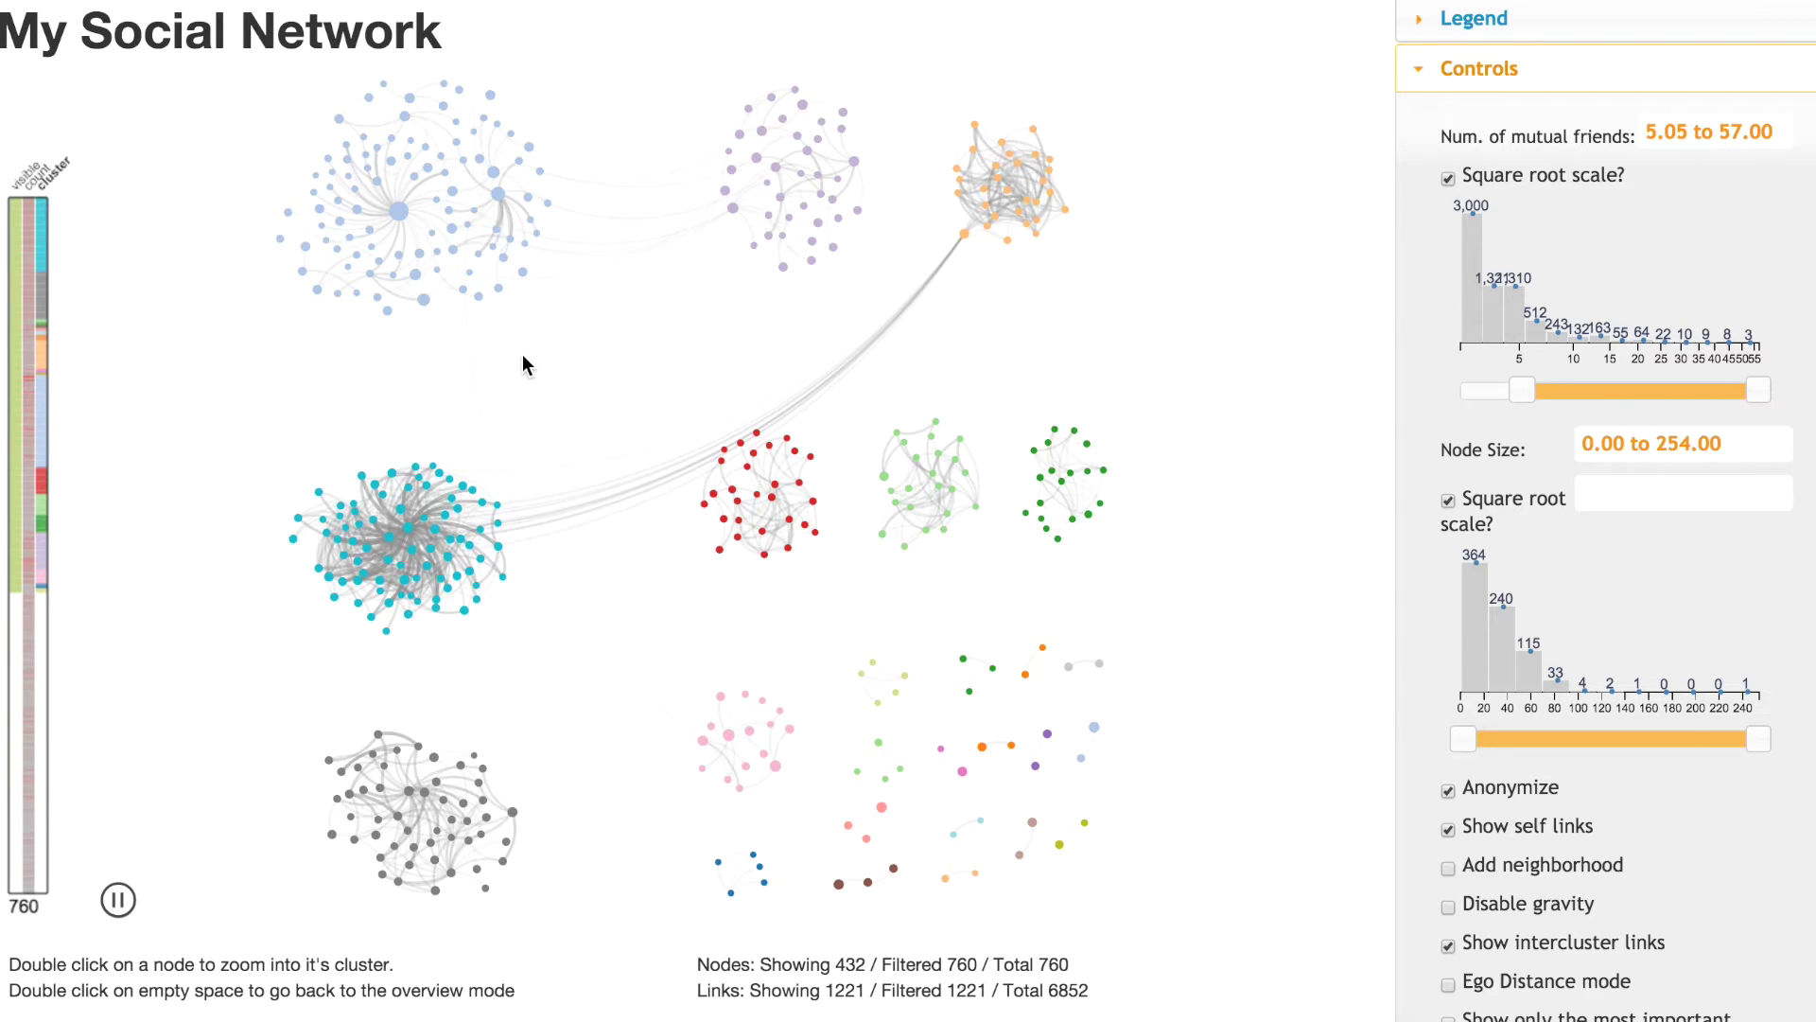
Step: Drill into the top-left cluster's biggest node to show its 99 nodes, shifted down and left
mouse_move(403, 221)
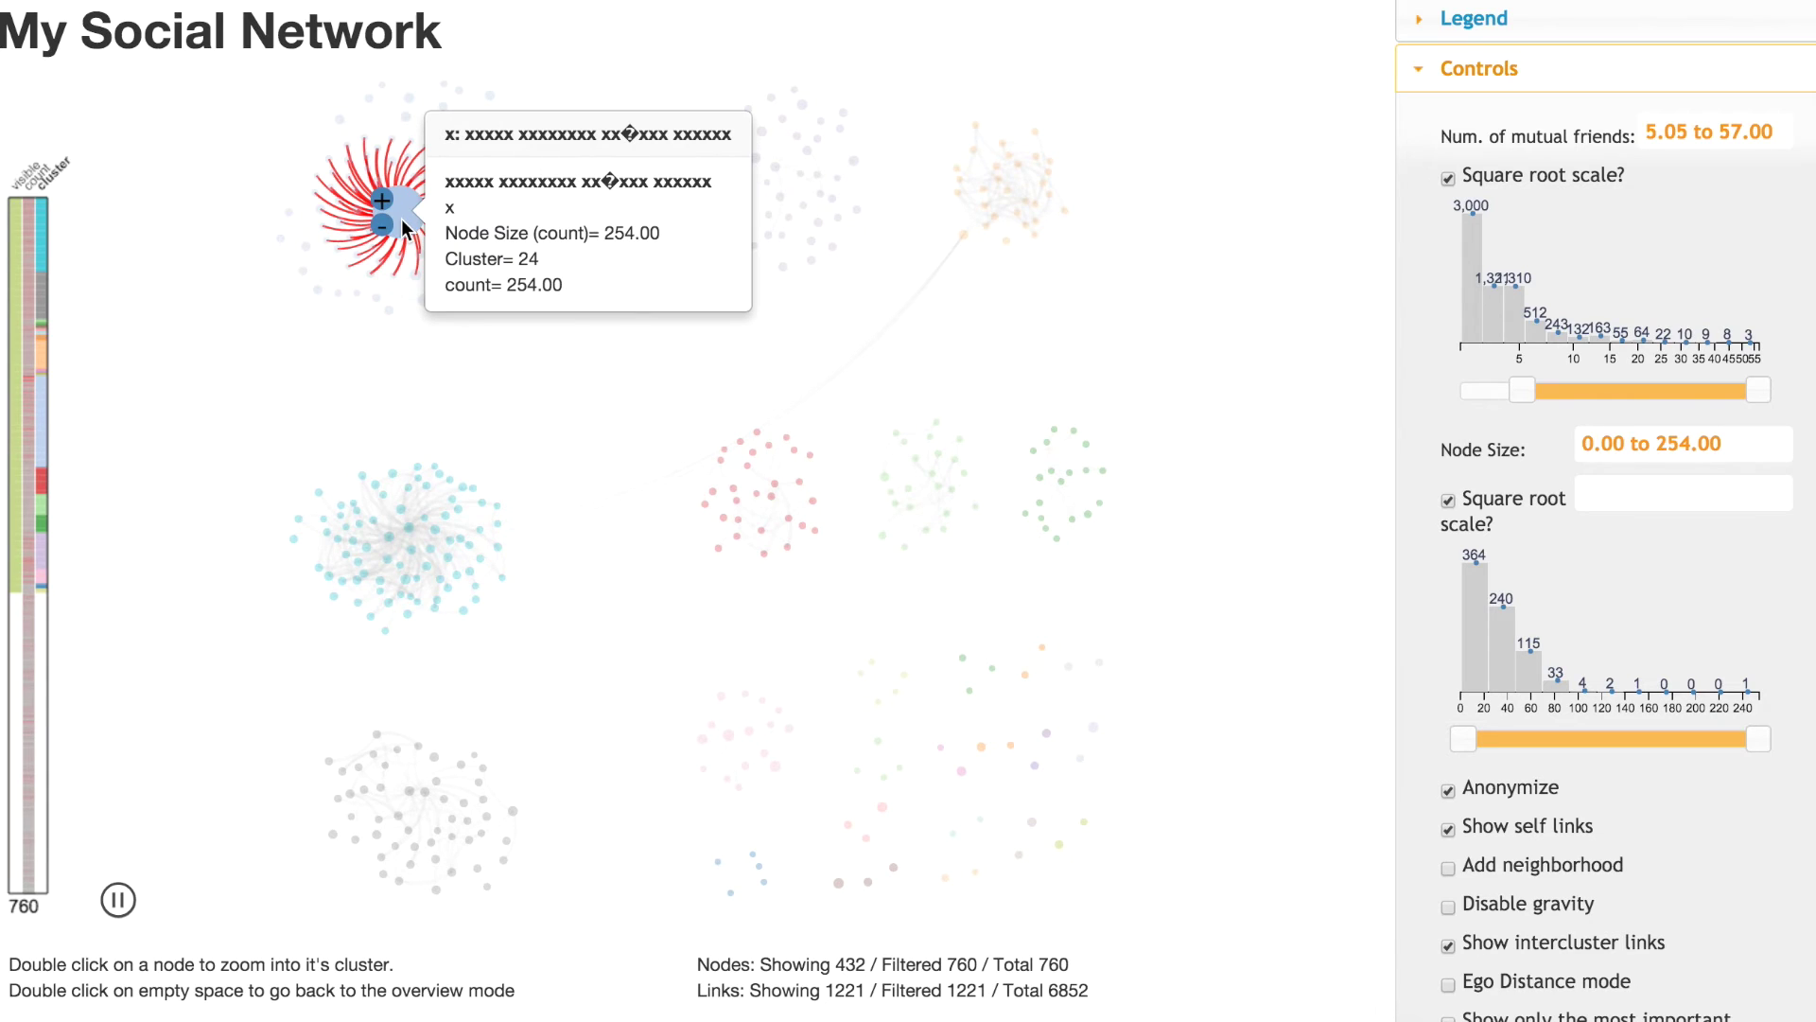
double_click(401, 221)
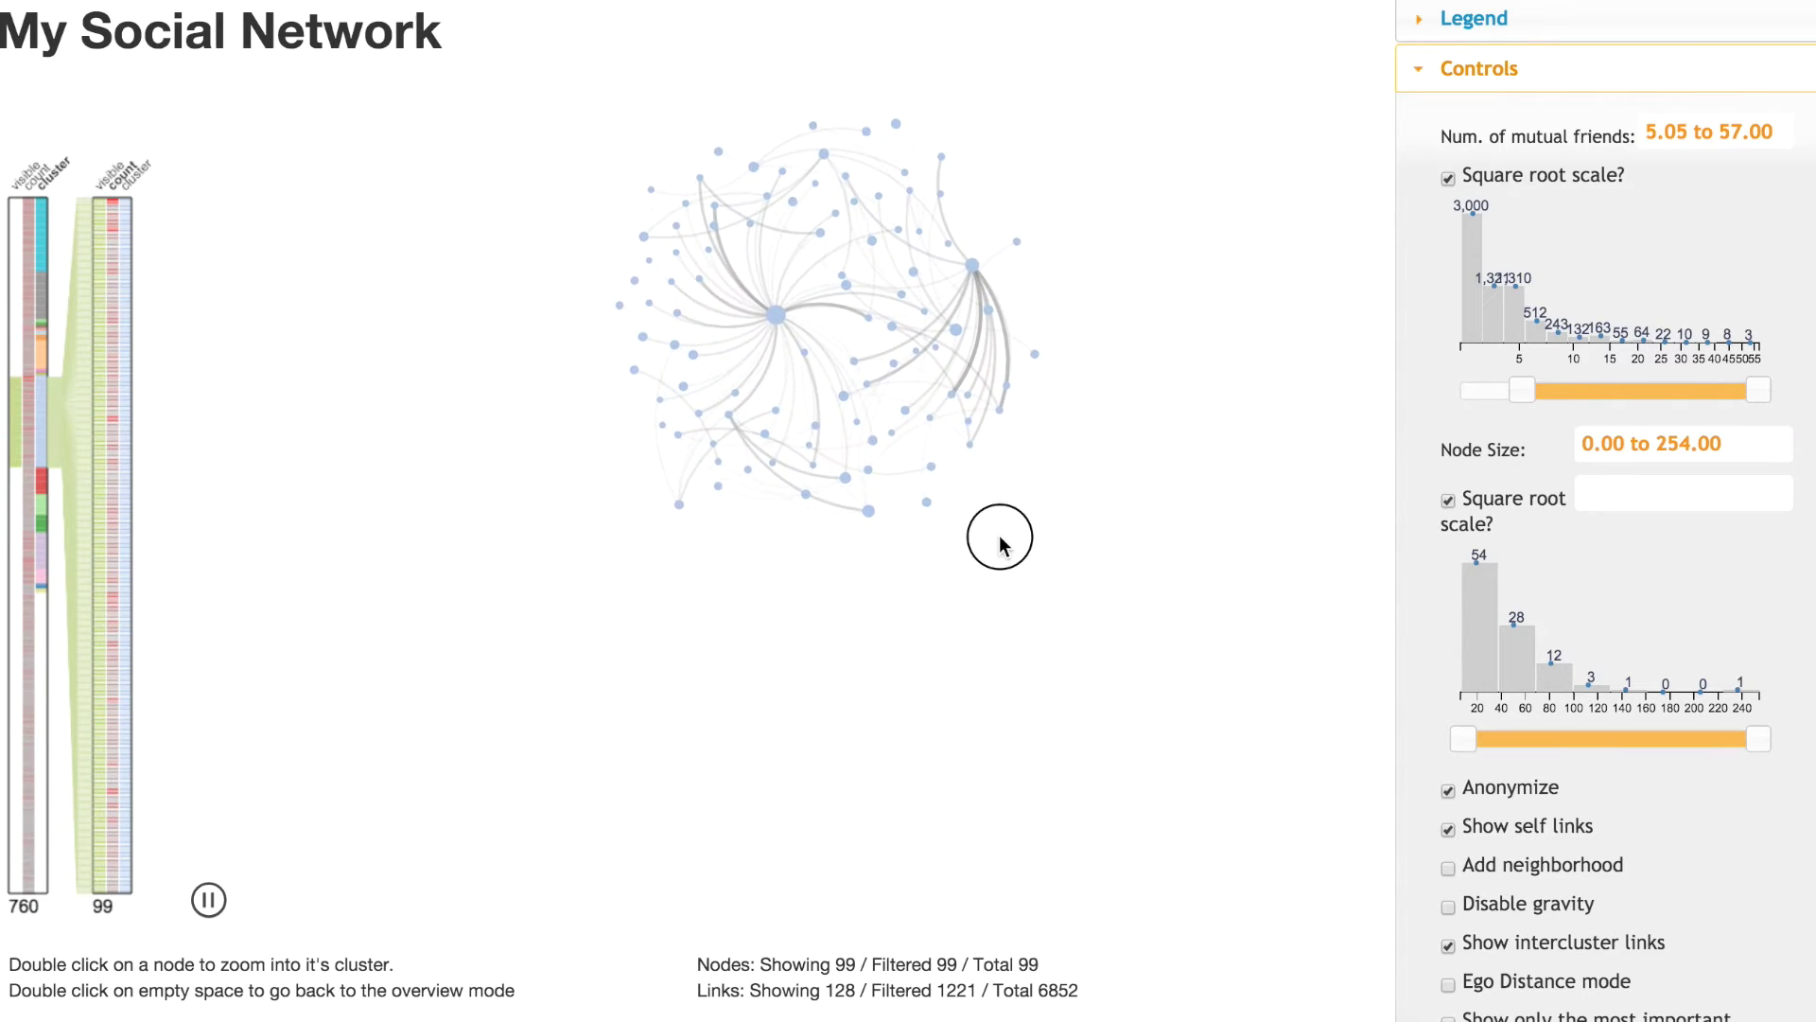
drag(854, 674, 819, 724)
Step: Return to the overview, zoom back into the biggest node's cluster and recompute its clusters
double_click(902, 699)
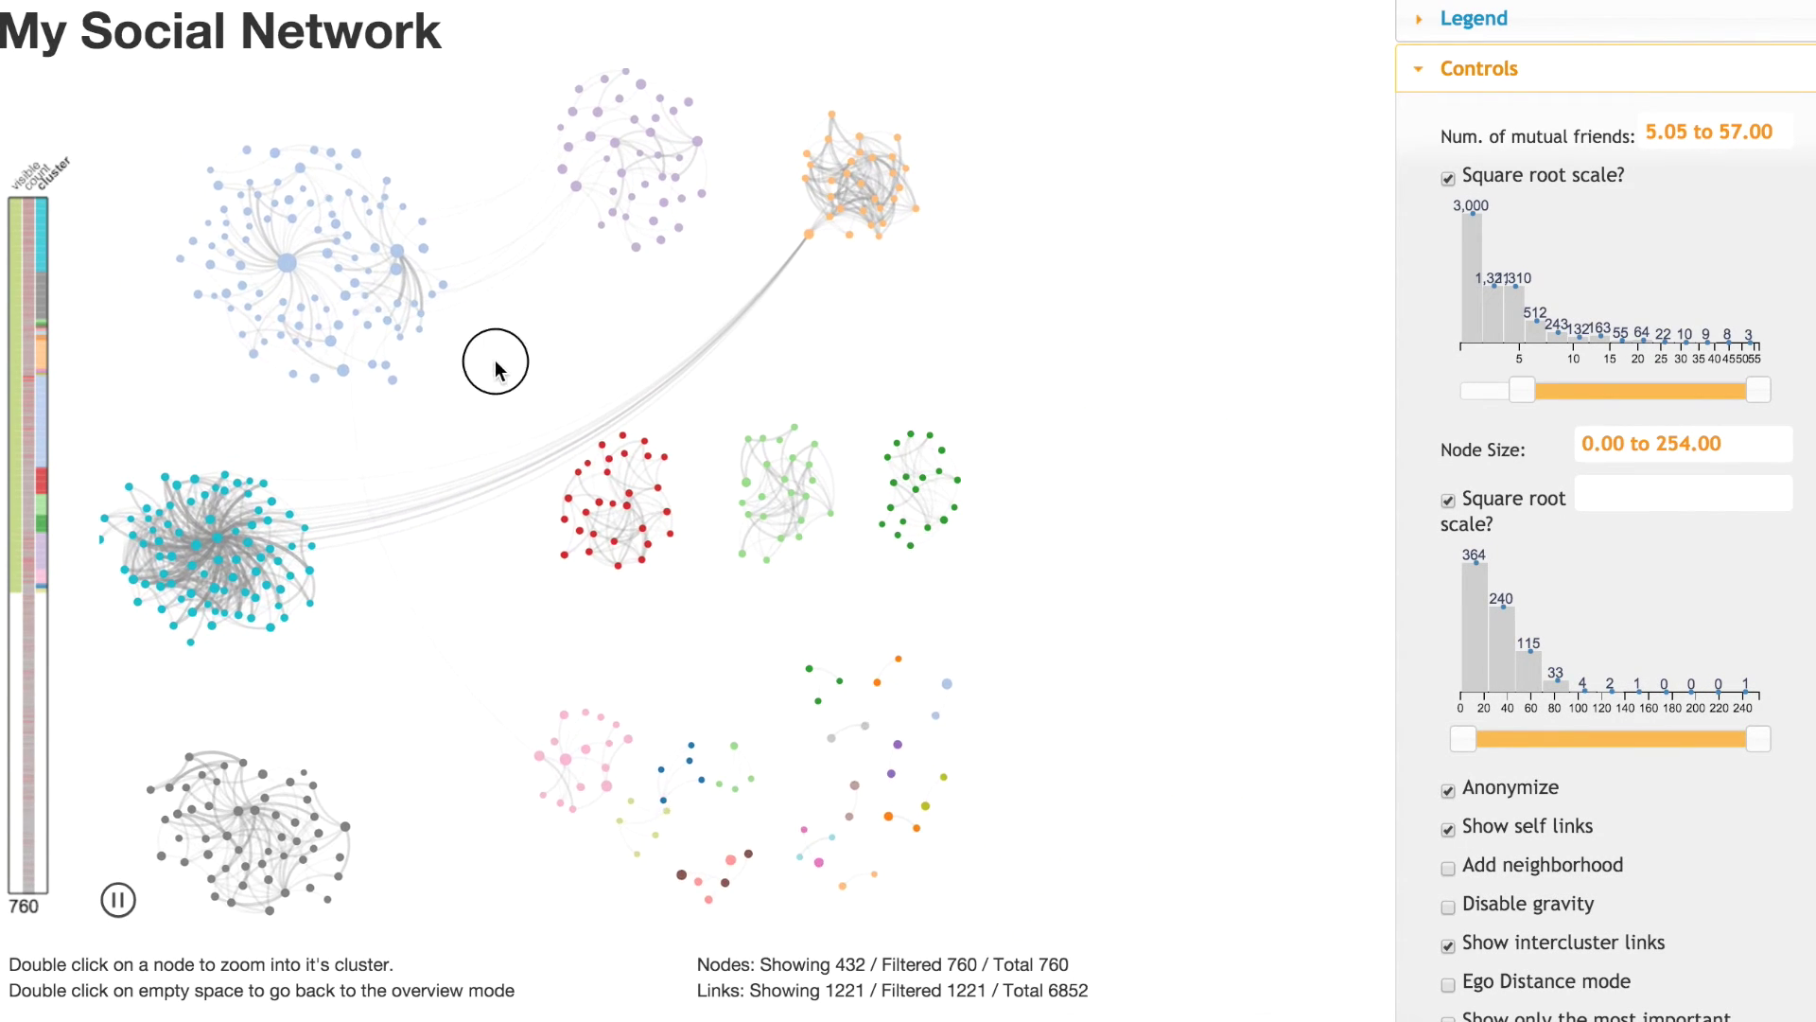
mouse_move(324, 274)
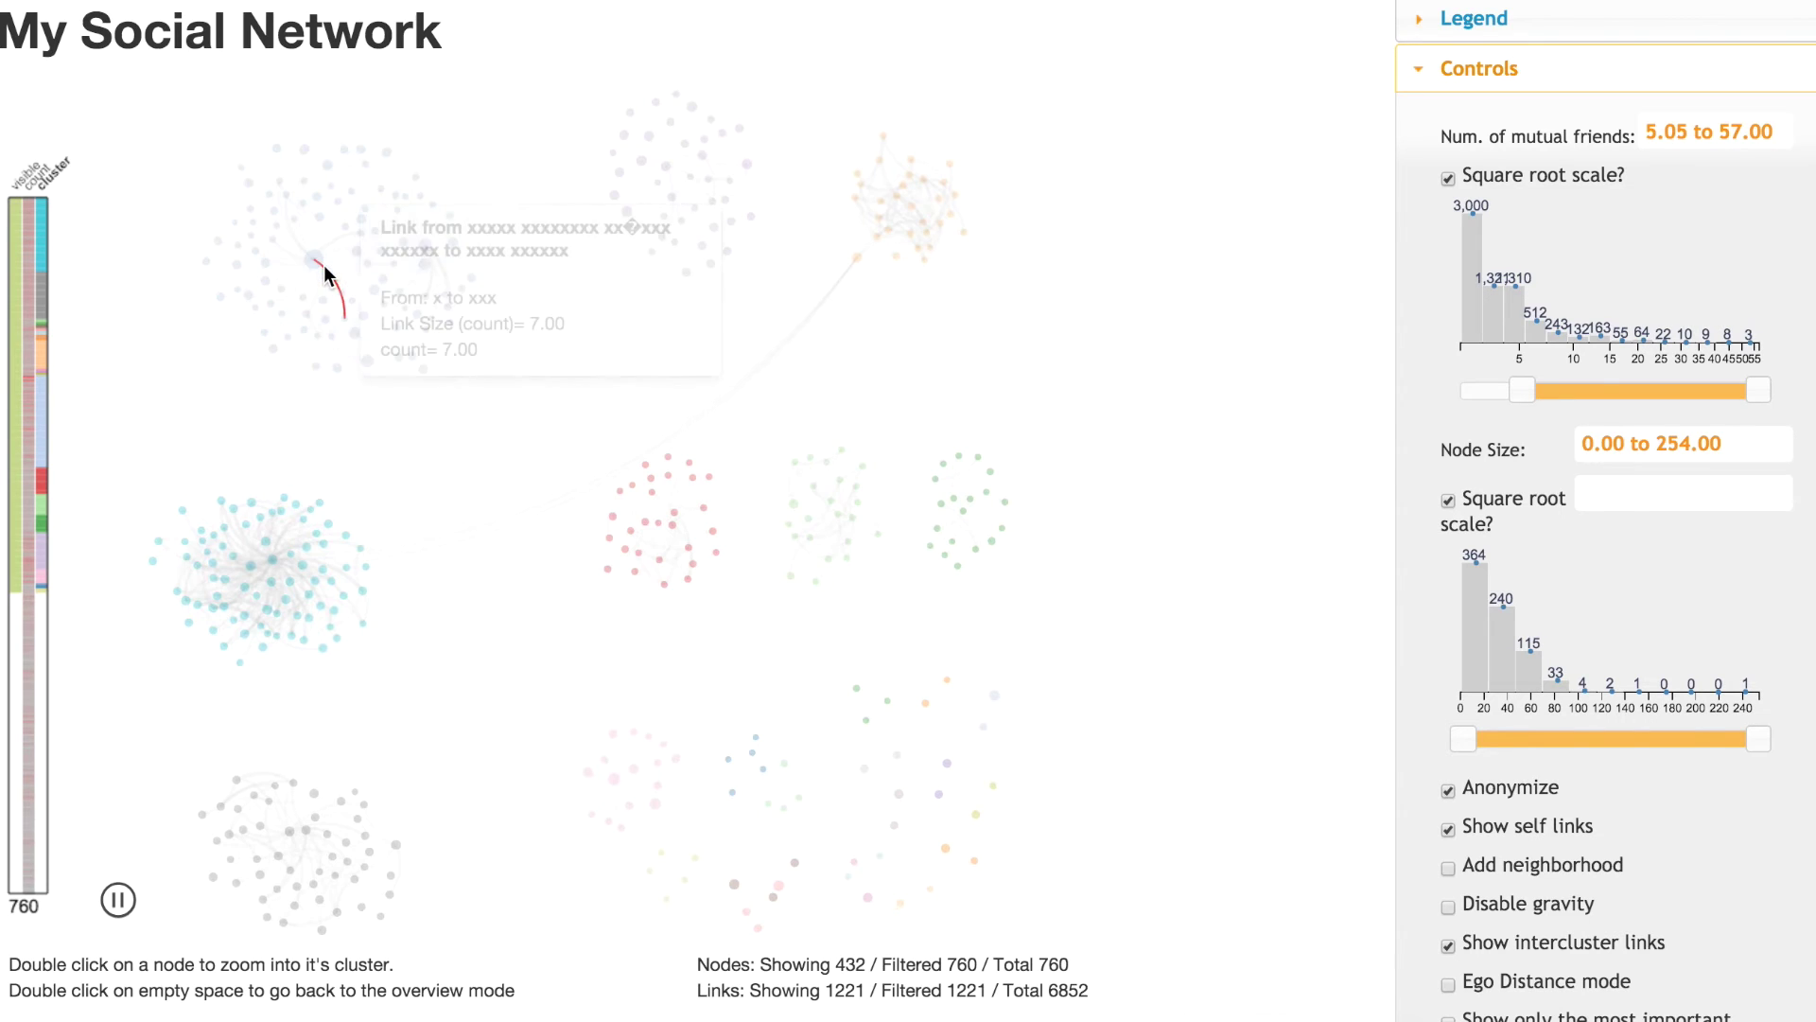
double_click(296, 246)
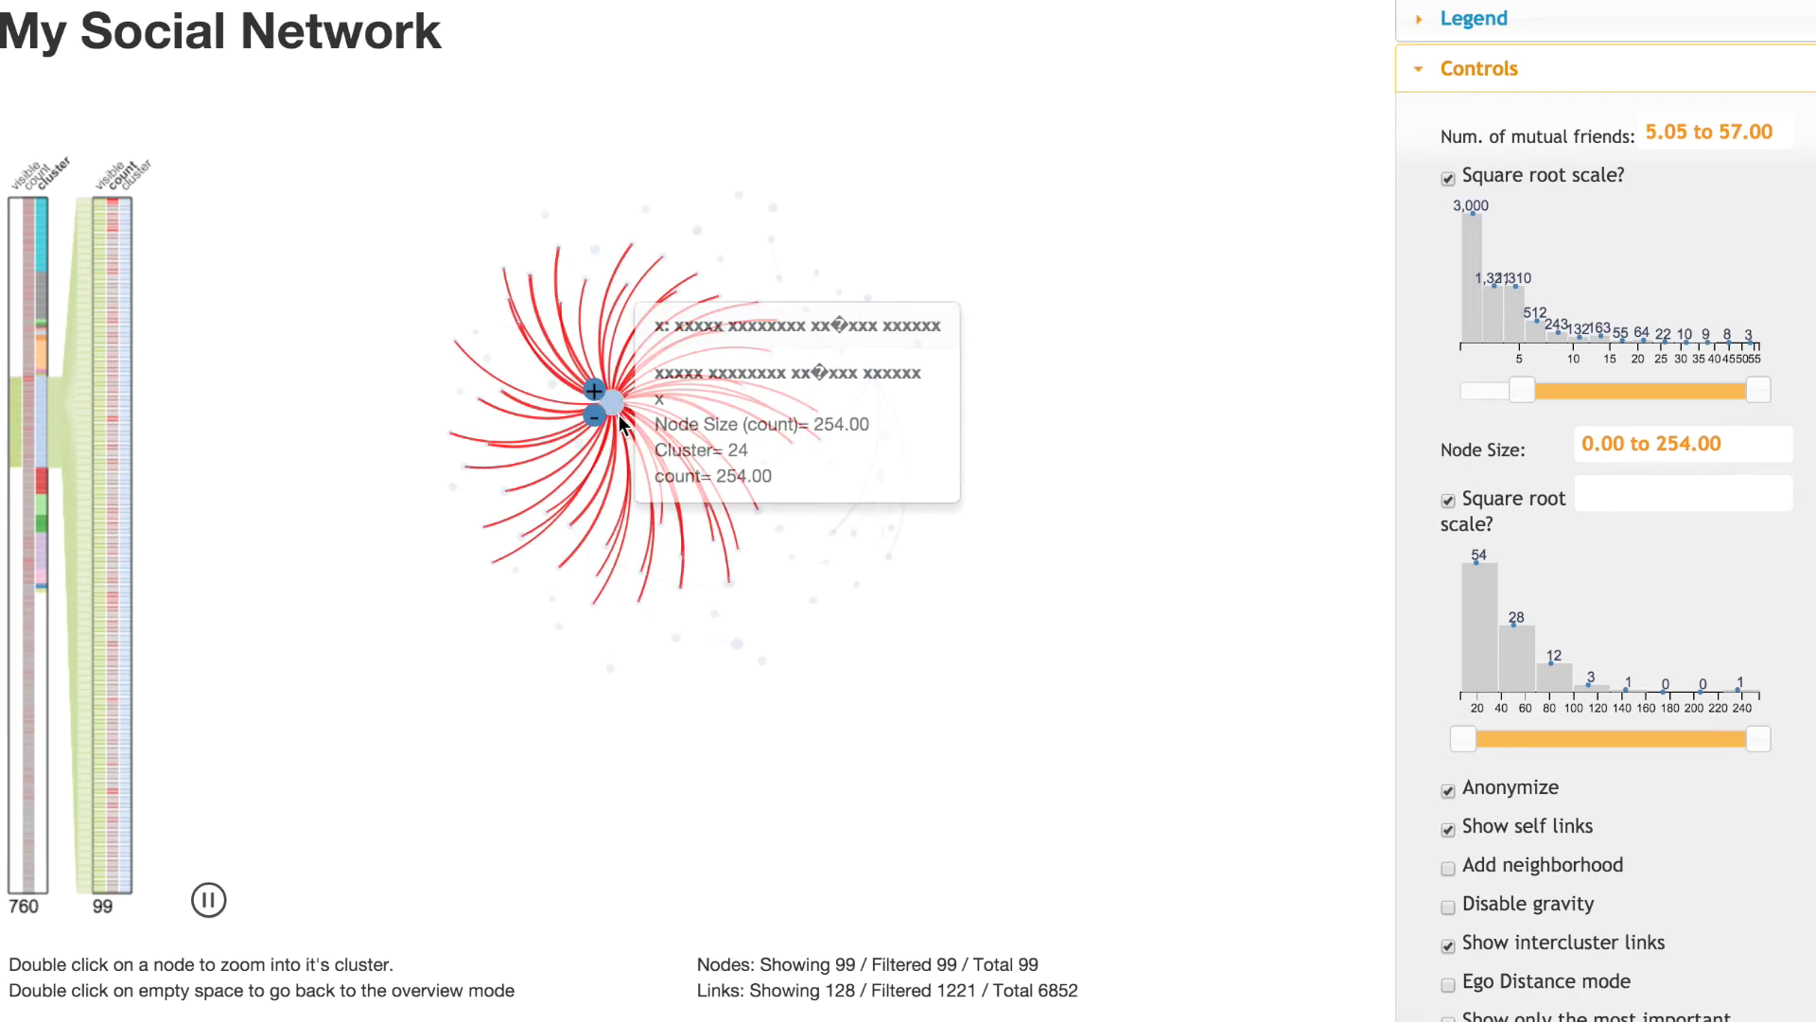
scroll(1797, 856, down, 10)
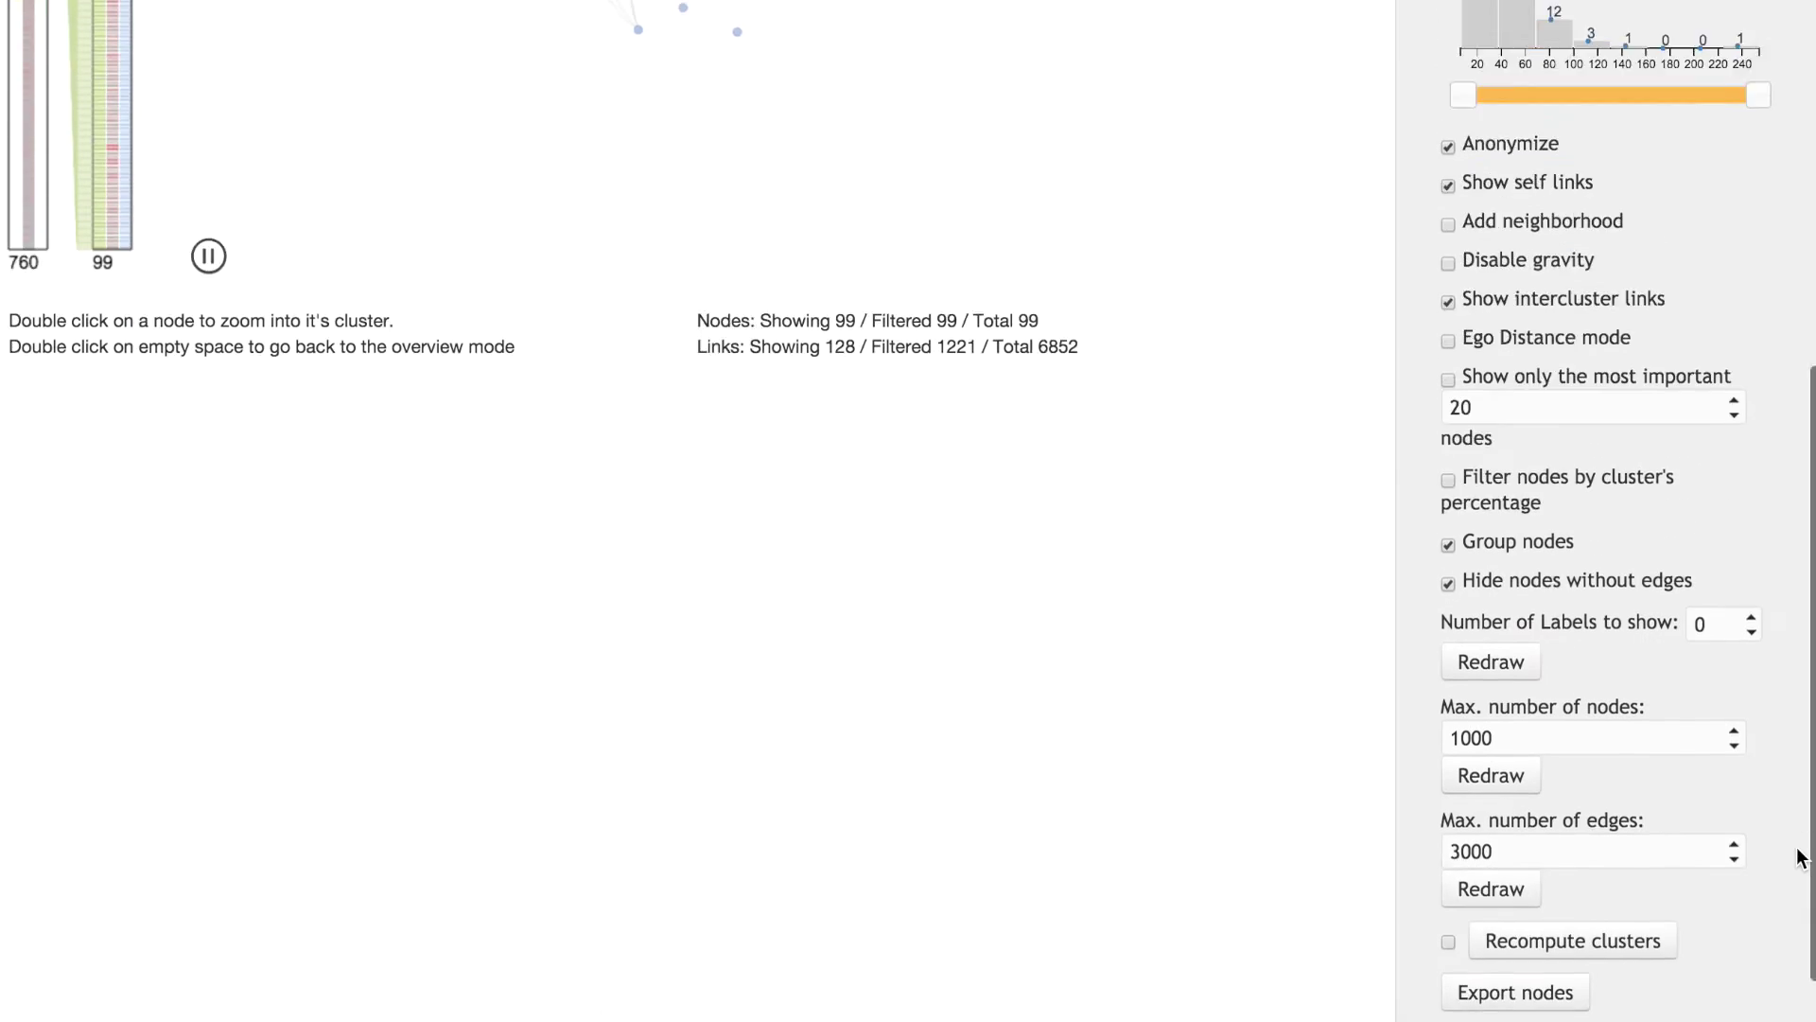
click(1651, 805)
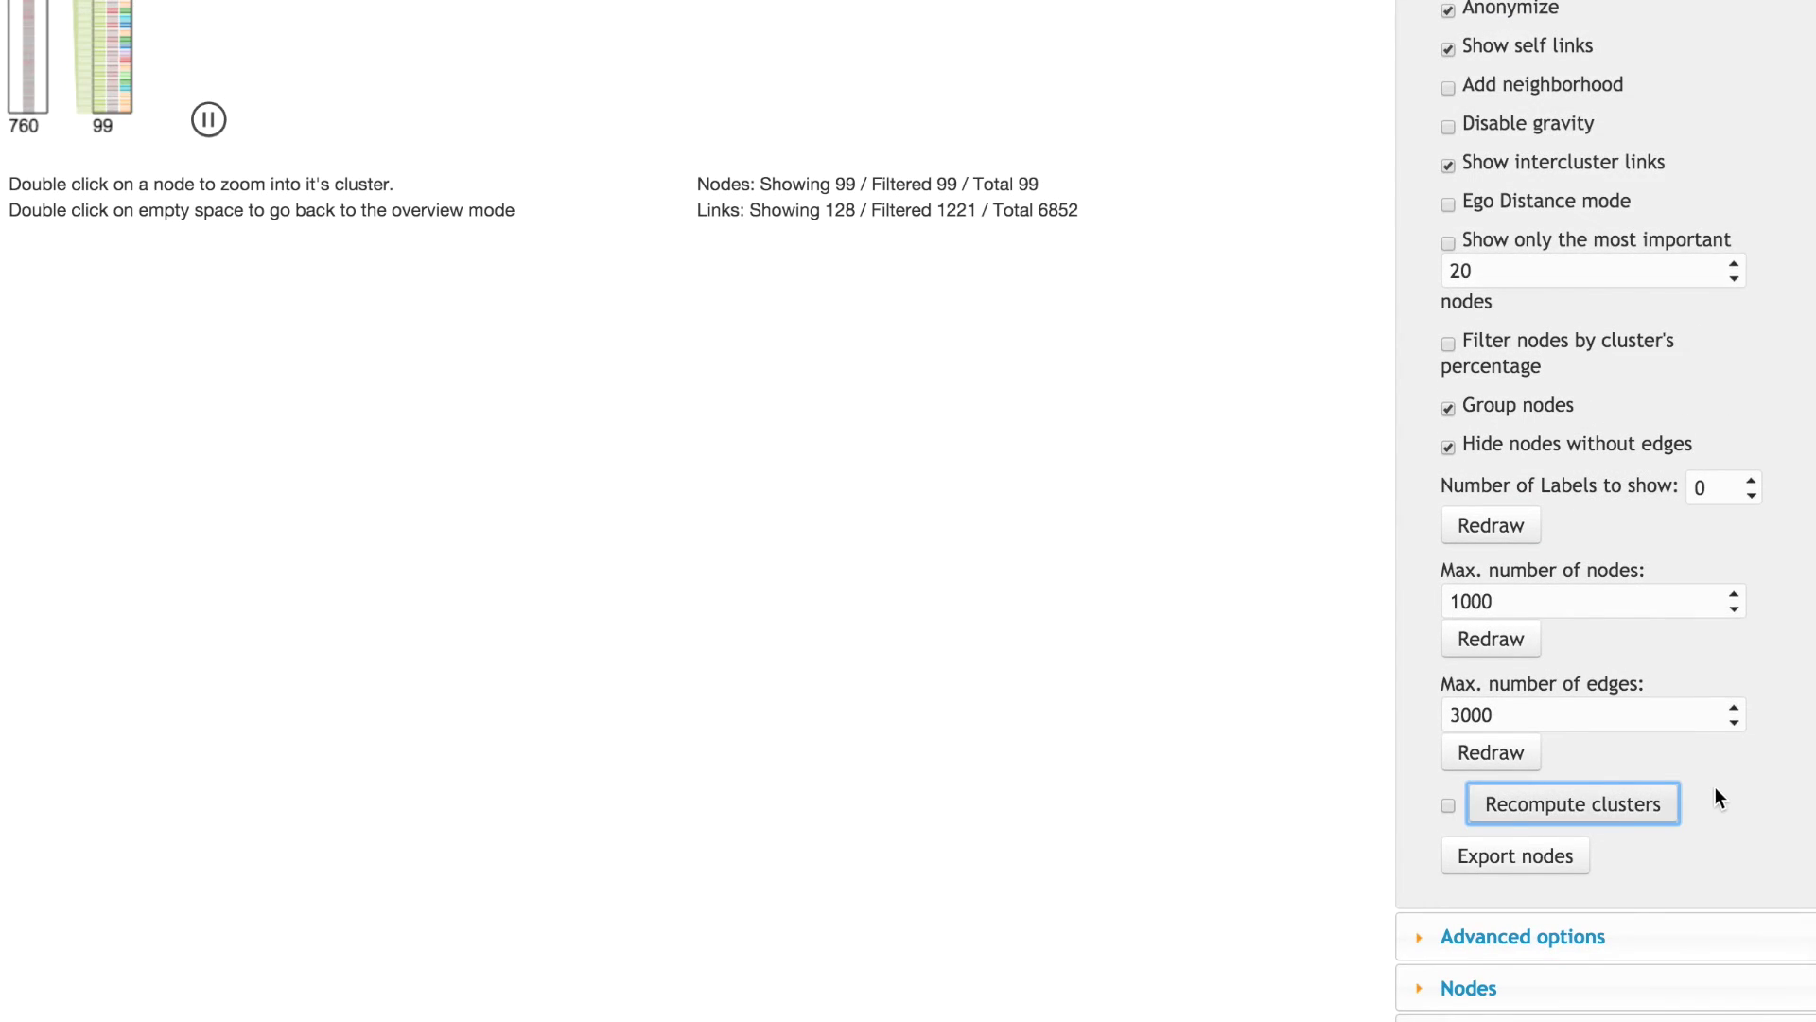
scroll(1718, 786, up, 10)
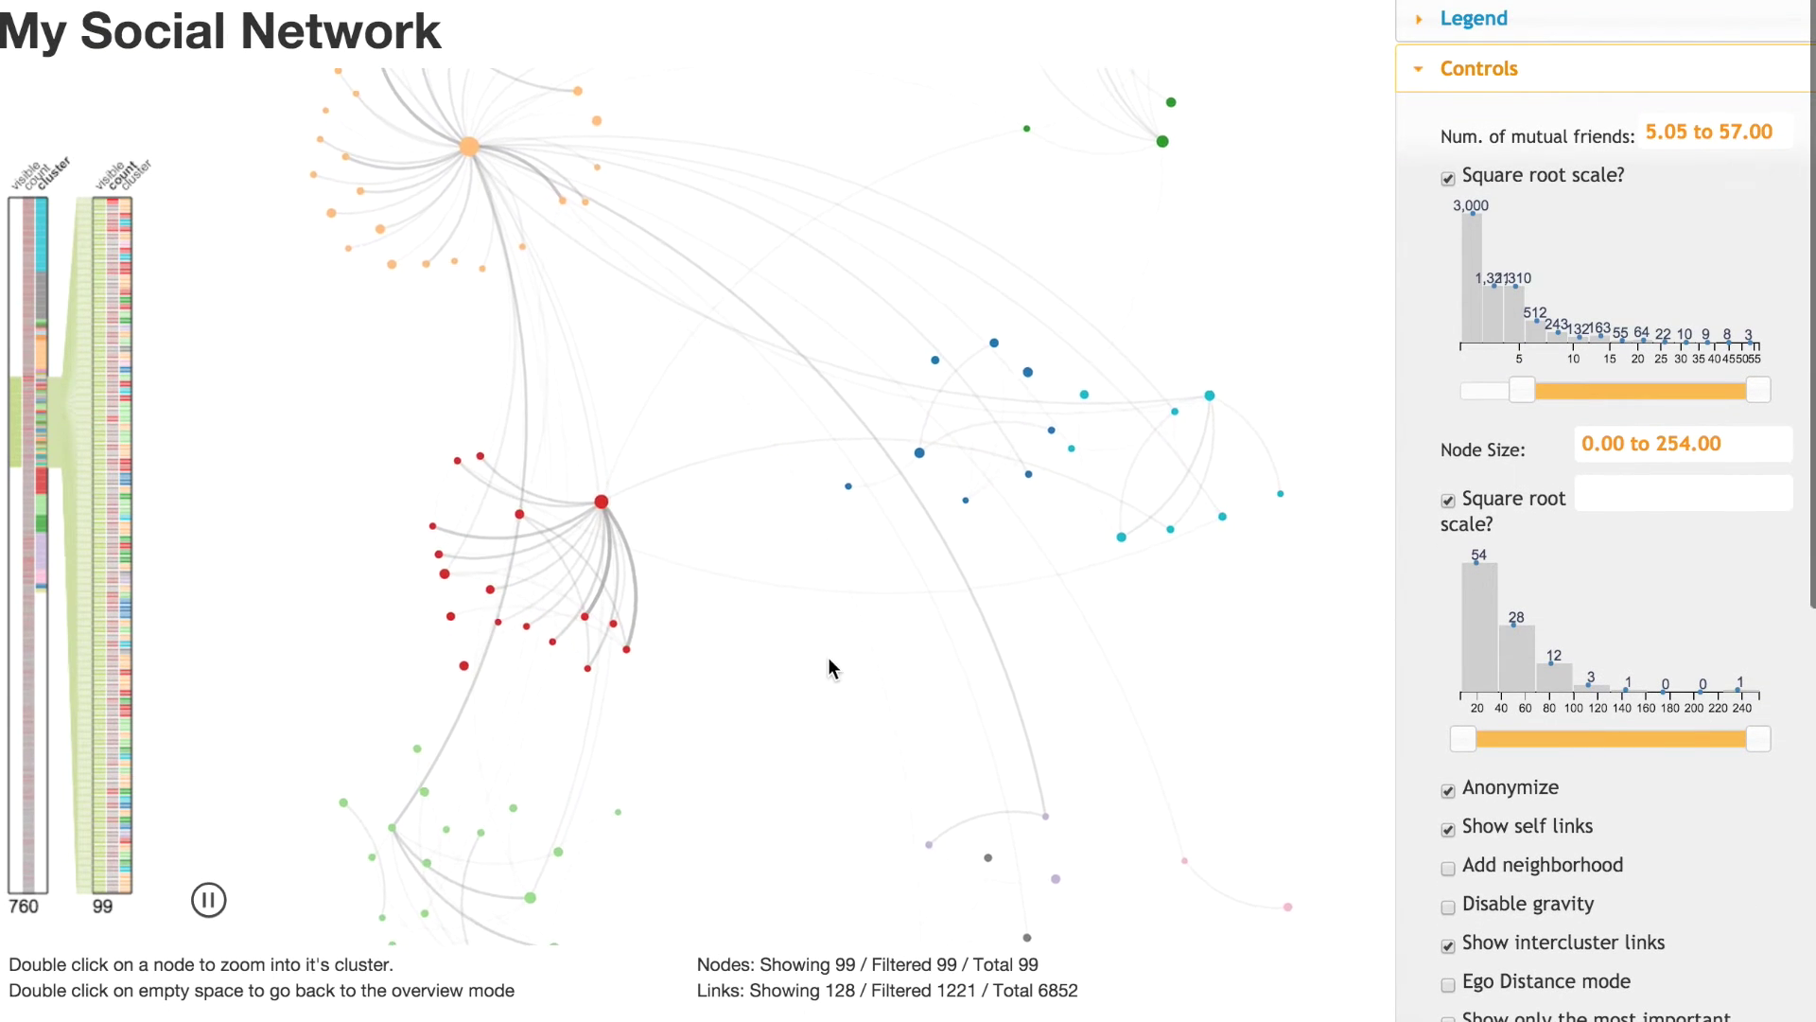
Step: Group the second axis by cluster, view the orange hub's 30-friend cluster, then return to overview
drag(827, 667, 701, 620)
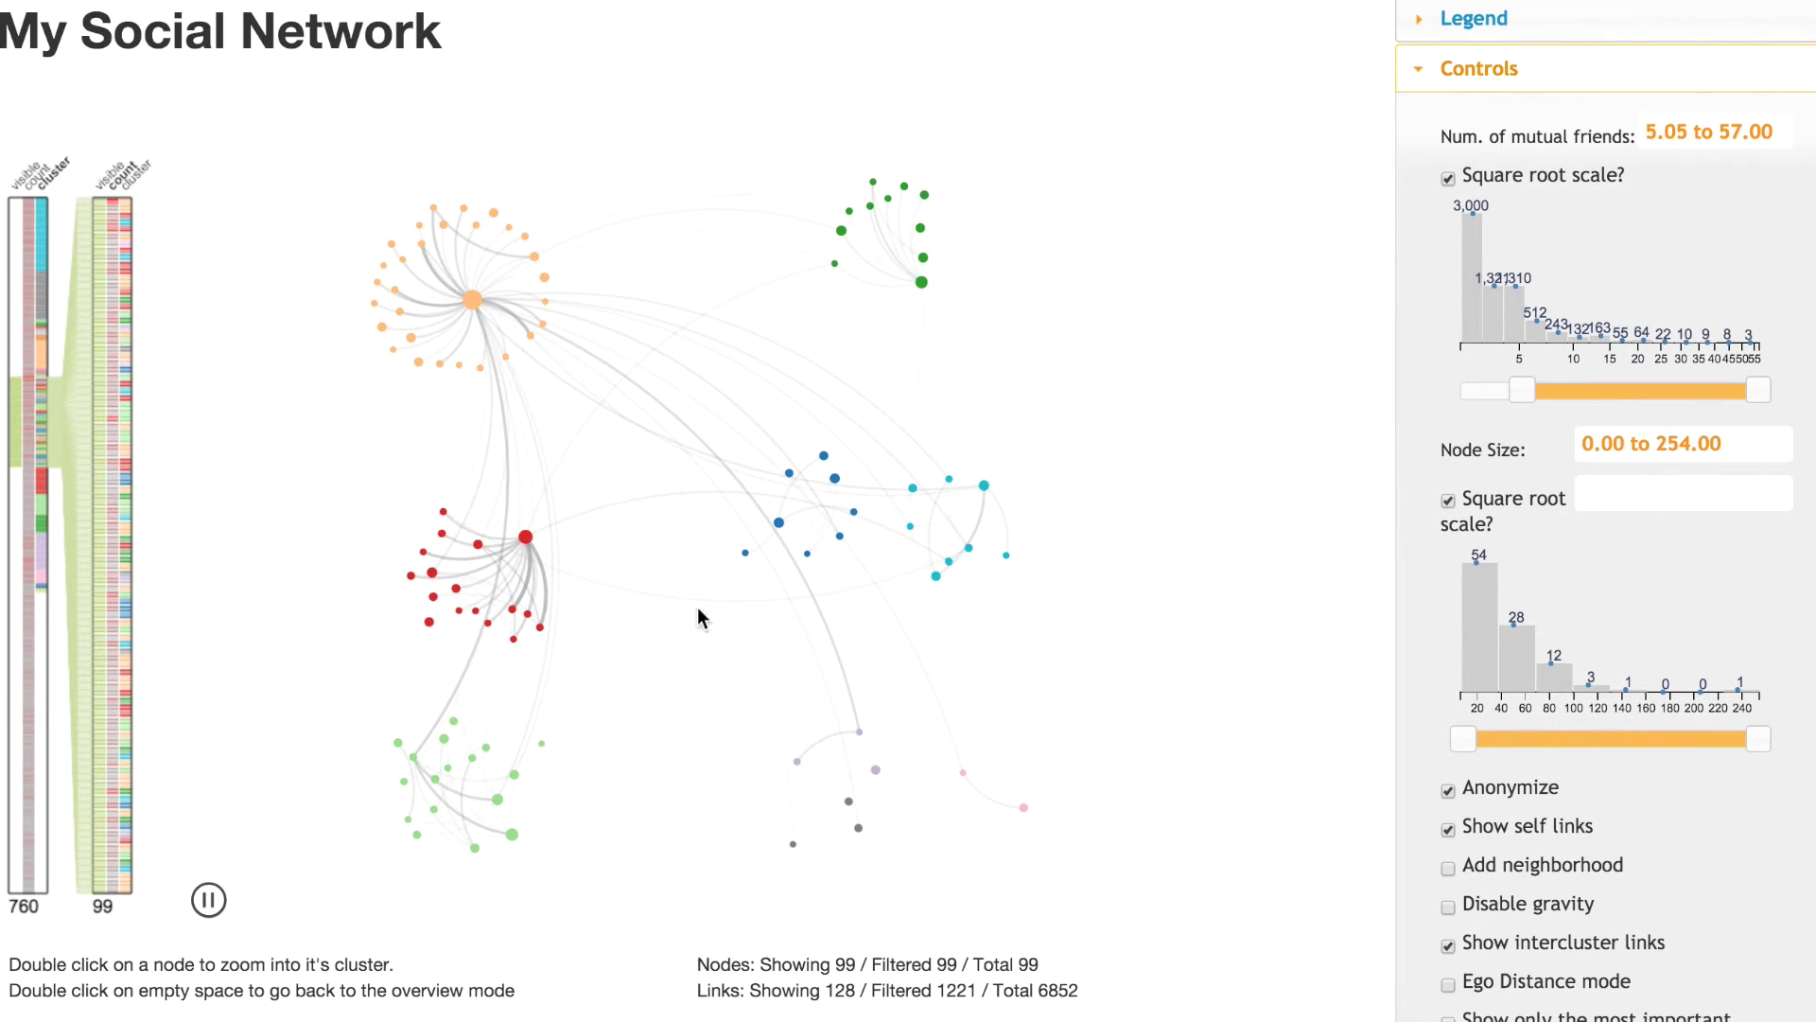
click(124, 287)
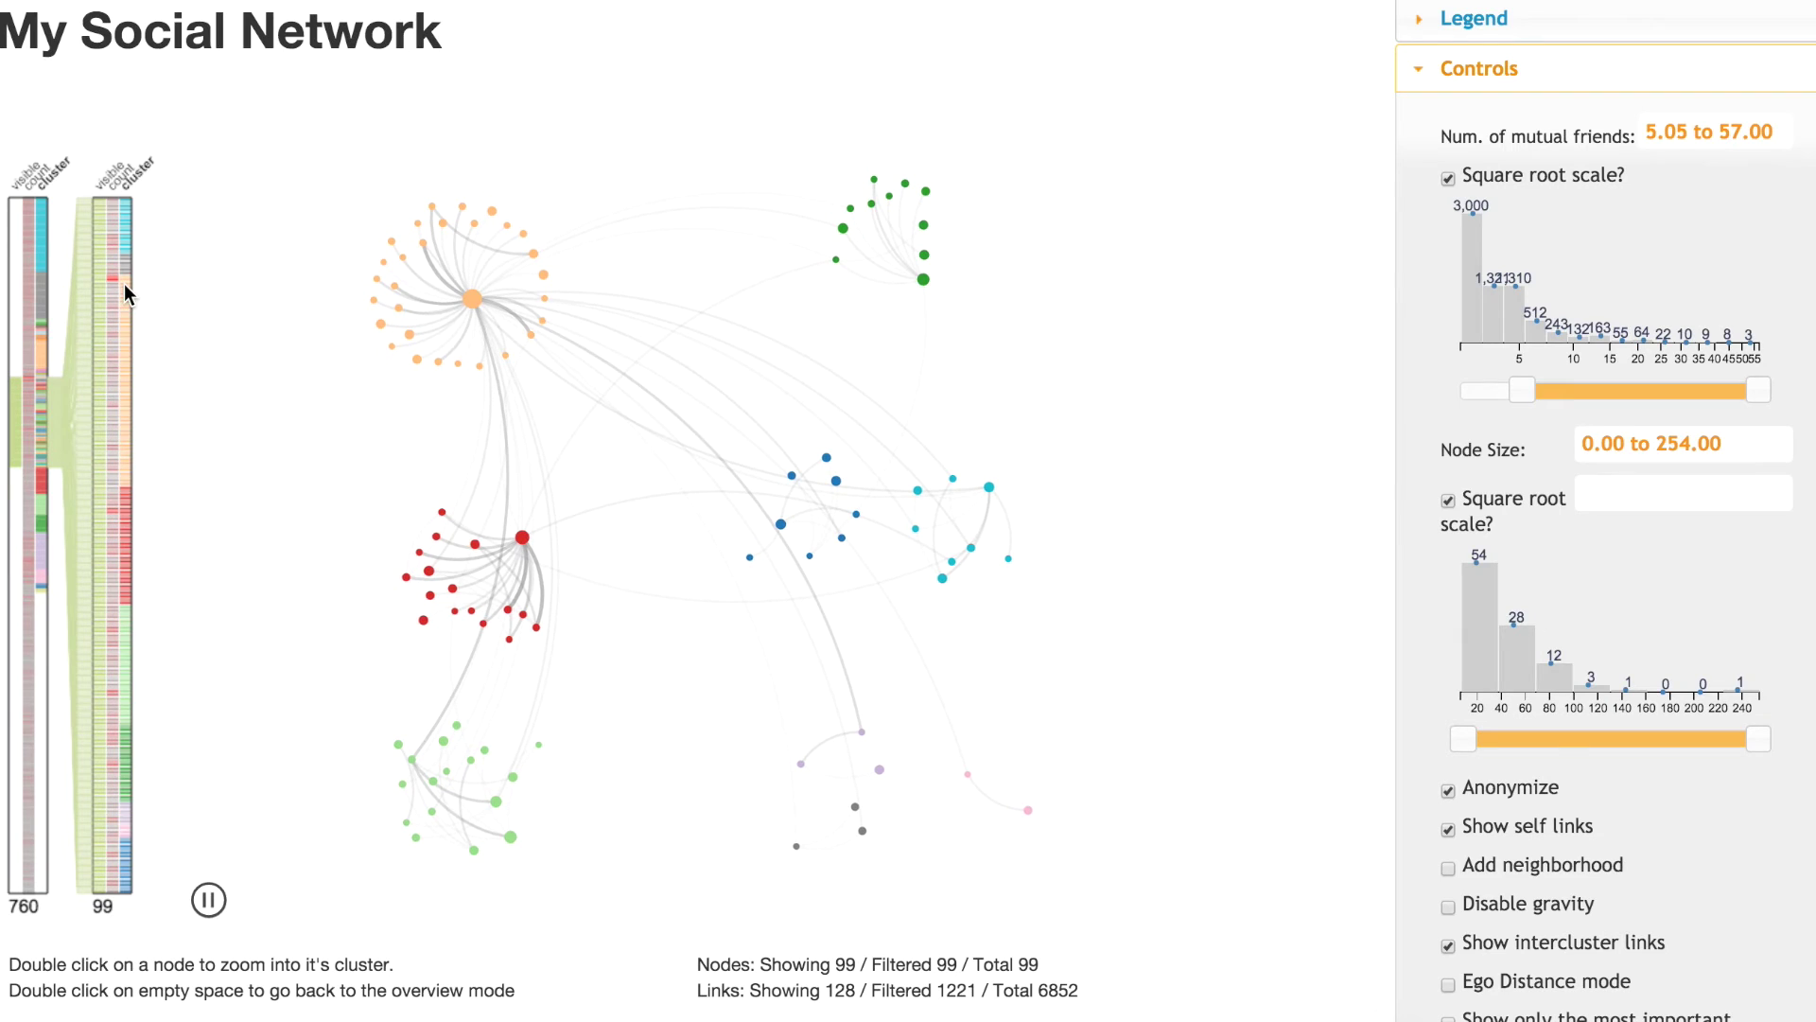
double_click(475, 298)
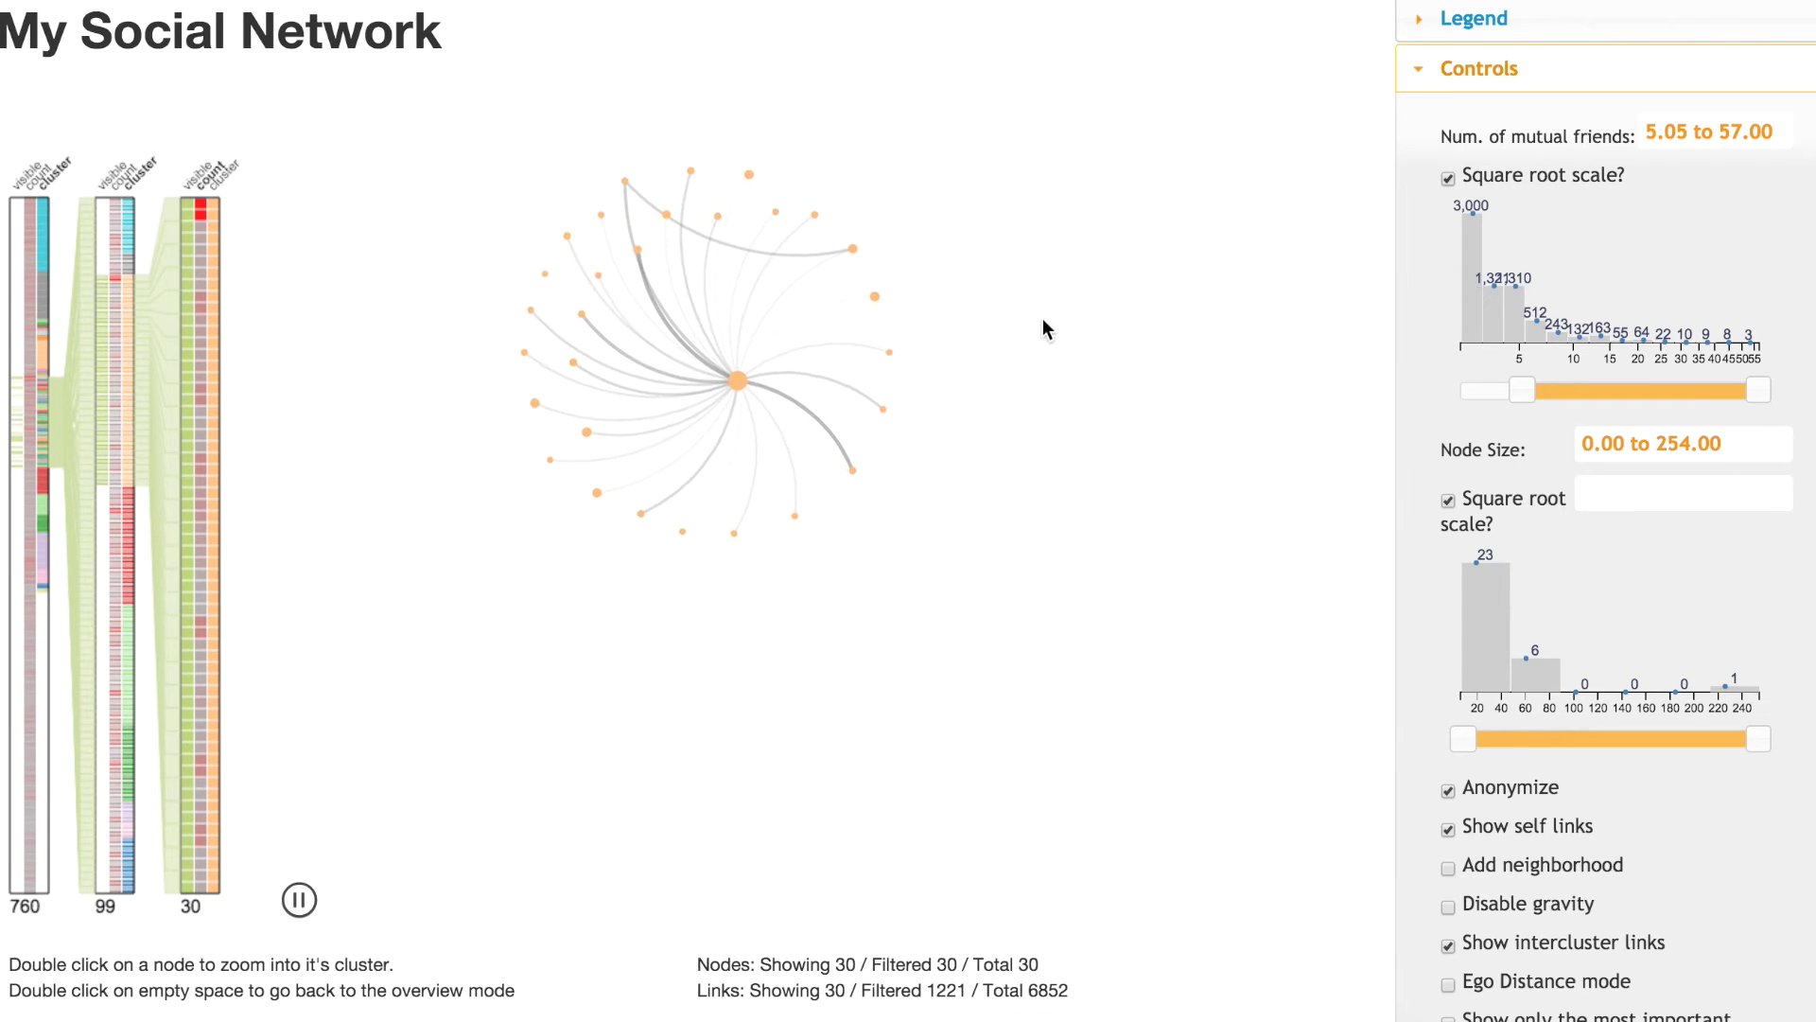
drag(1042, 322, 1066, 396)
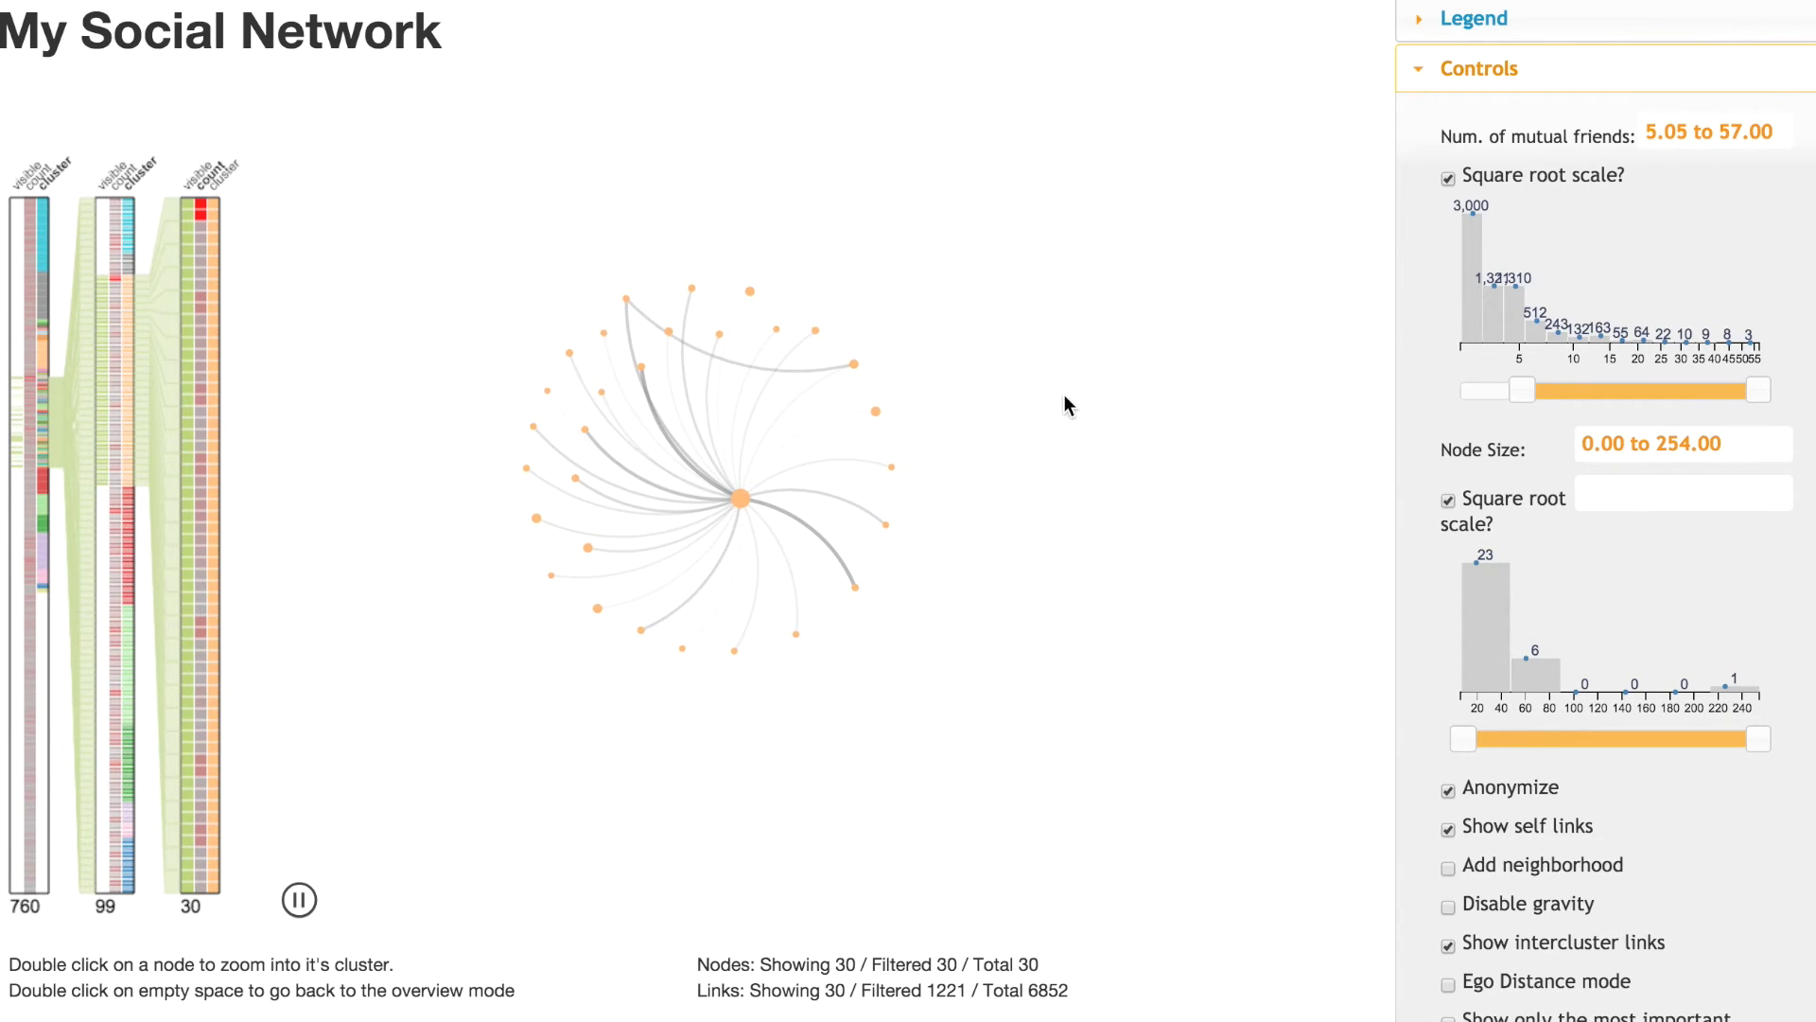
double_click(925, 545)
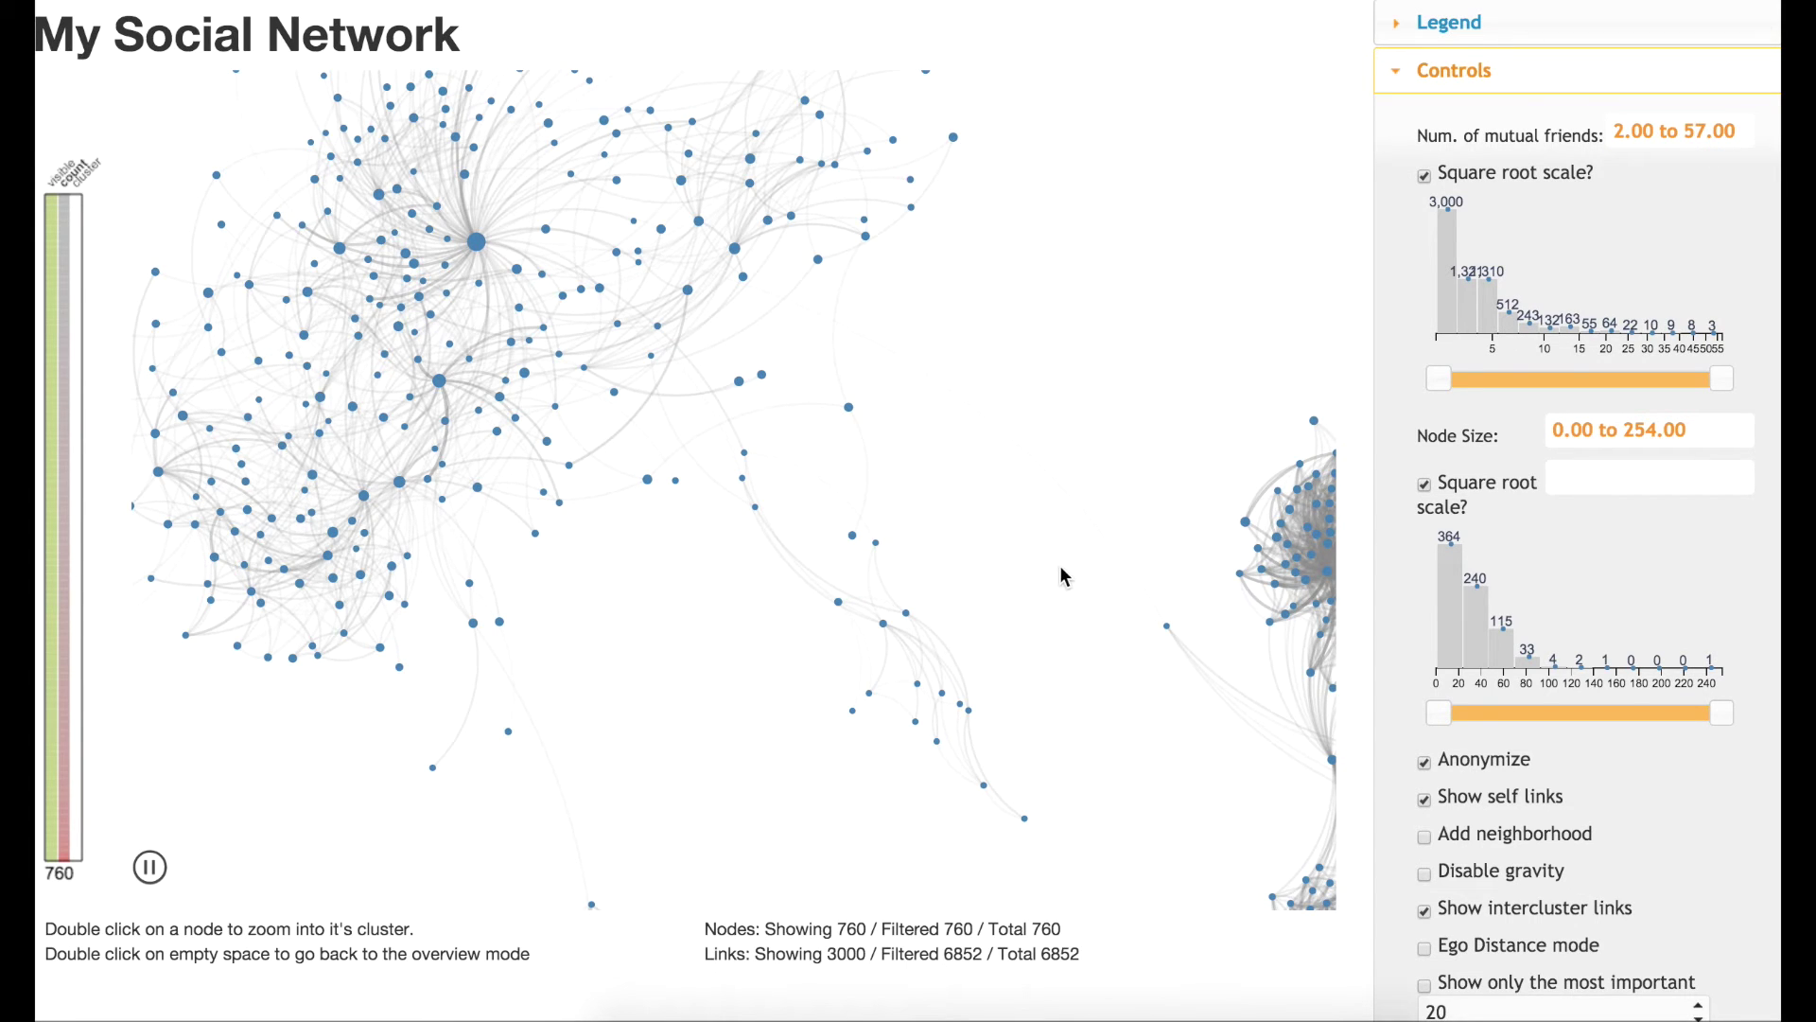
Step: Drag the node bridging the two right-hand clusters leftward and switch on Ego Distance mode
drag(1064, 575, 710, 364)
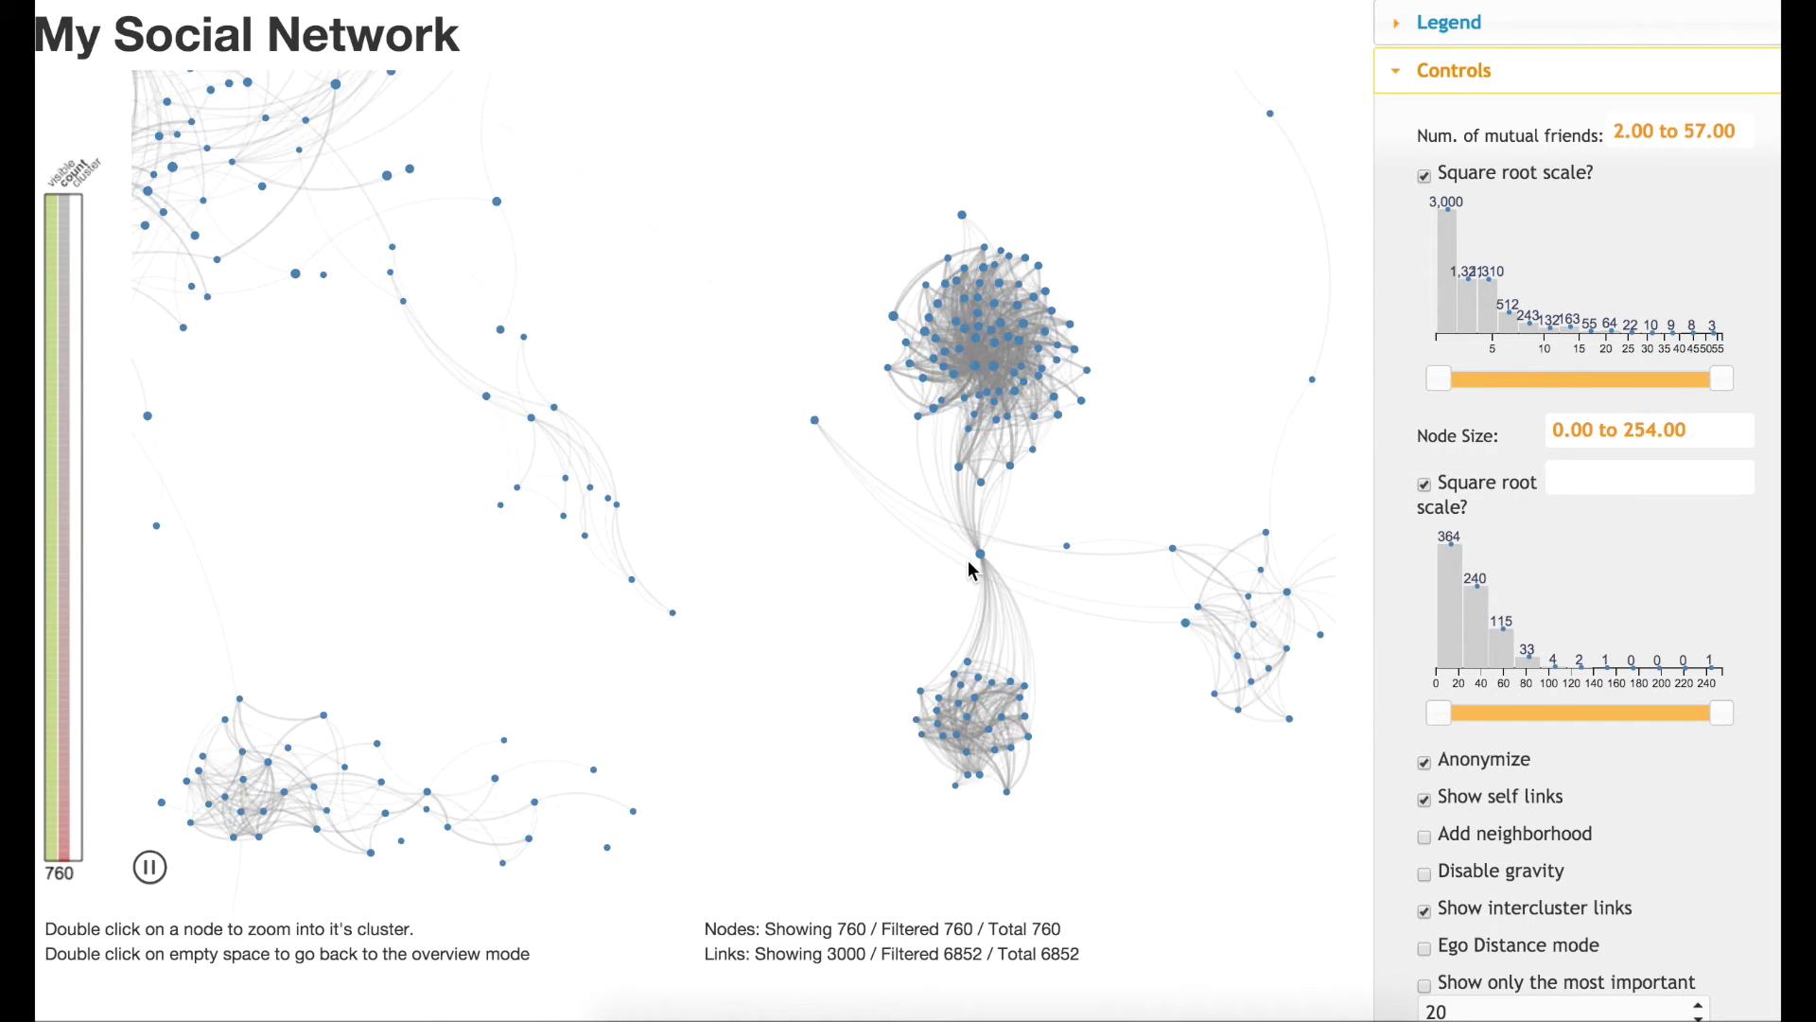
mouse_move(986, 564)
drag(985, 564, 541, 625)
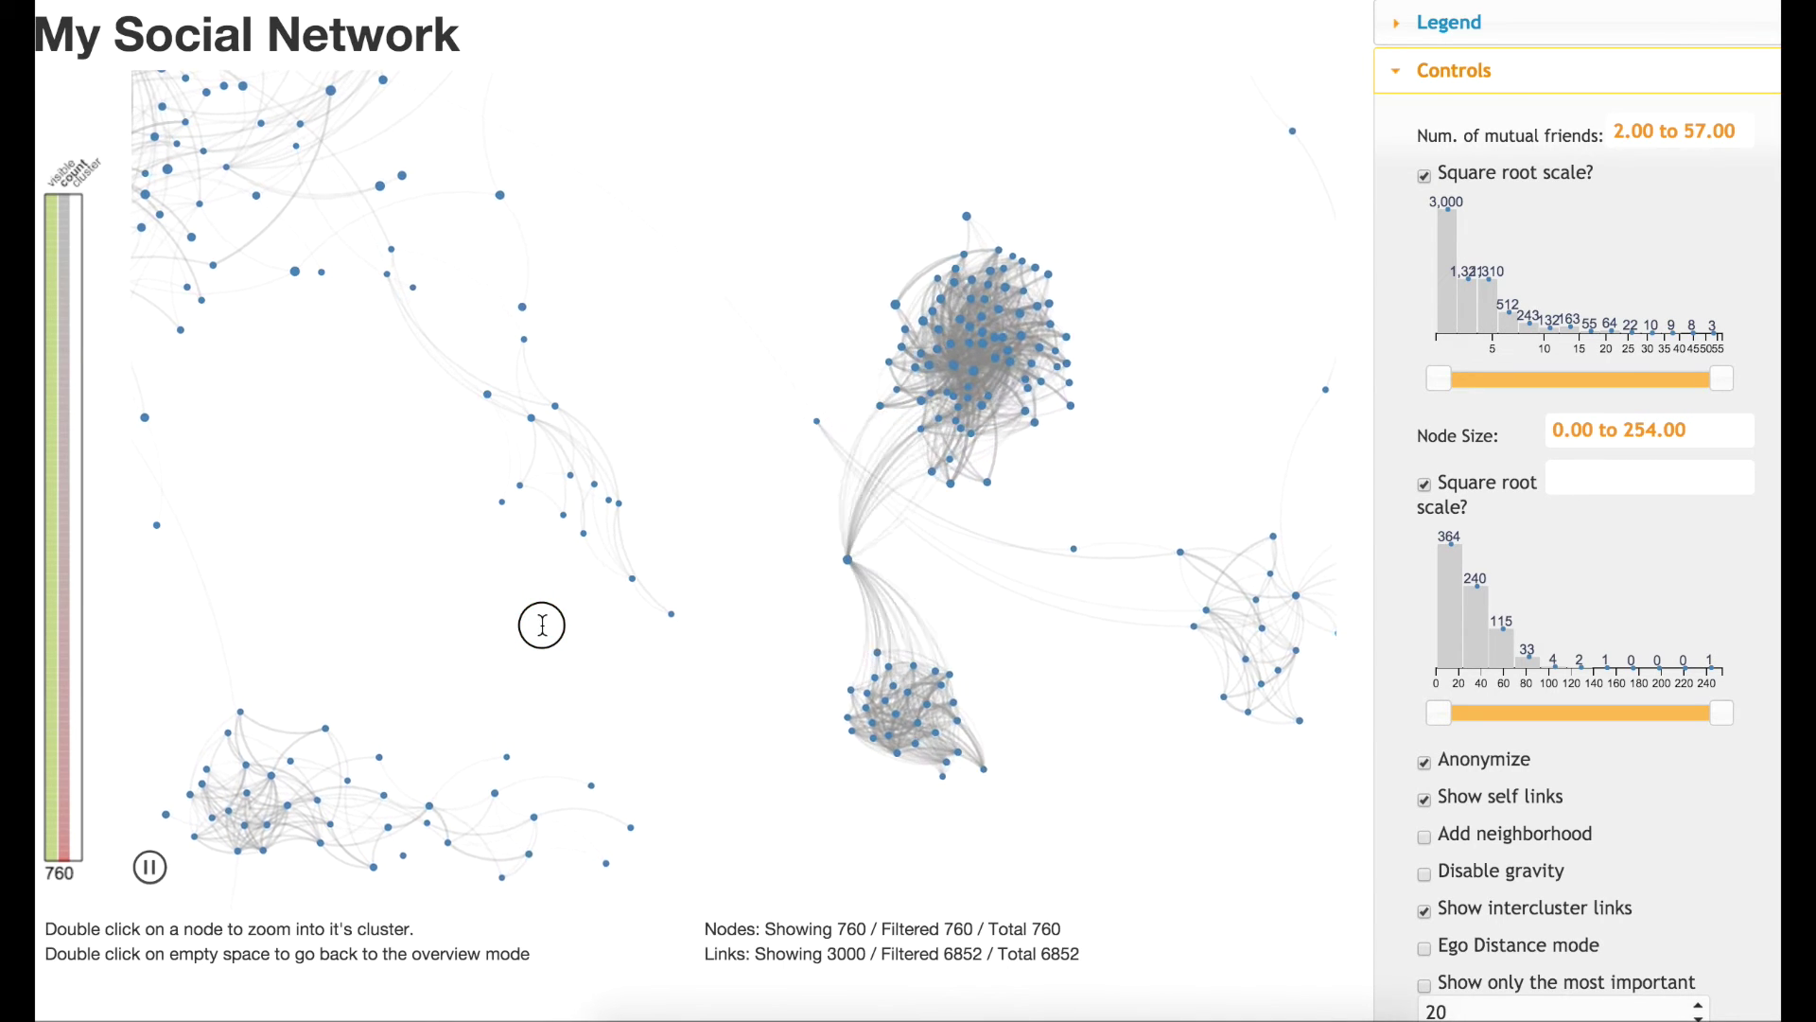
click(542, 625)
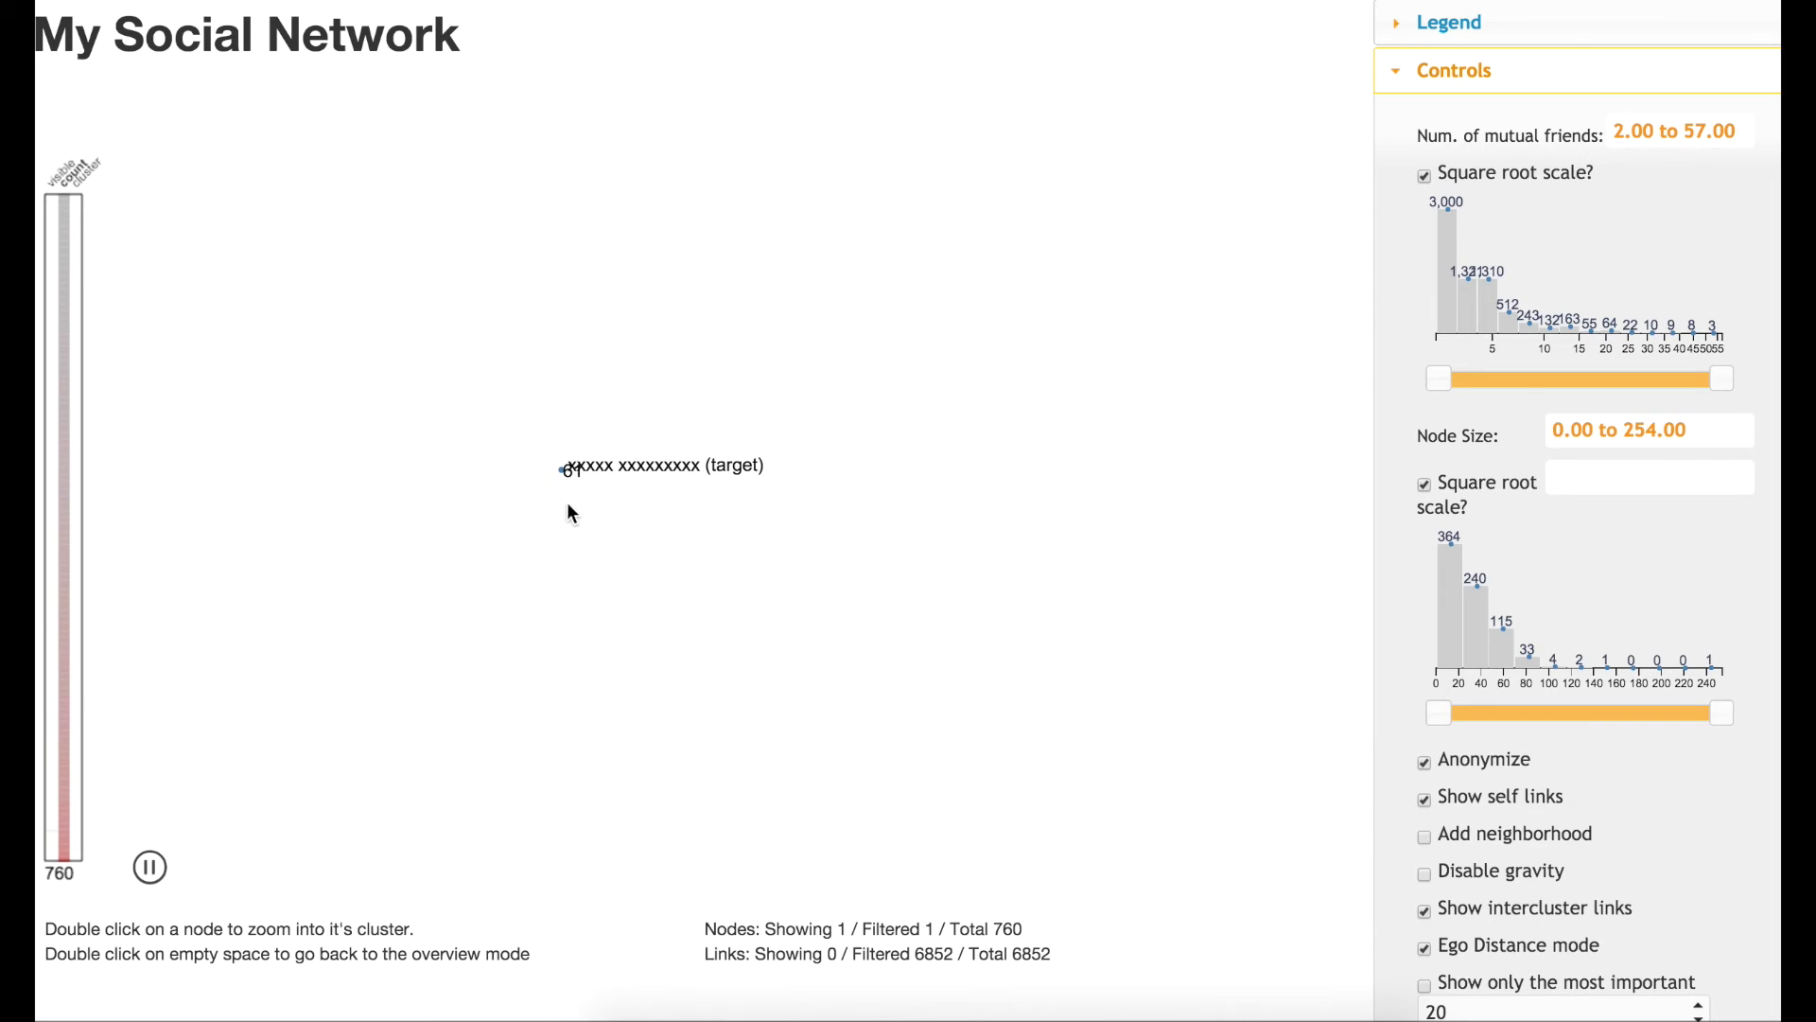
Step: Expand the target's direct friends and move the target node lower
mouse_move(561, 467)
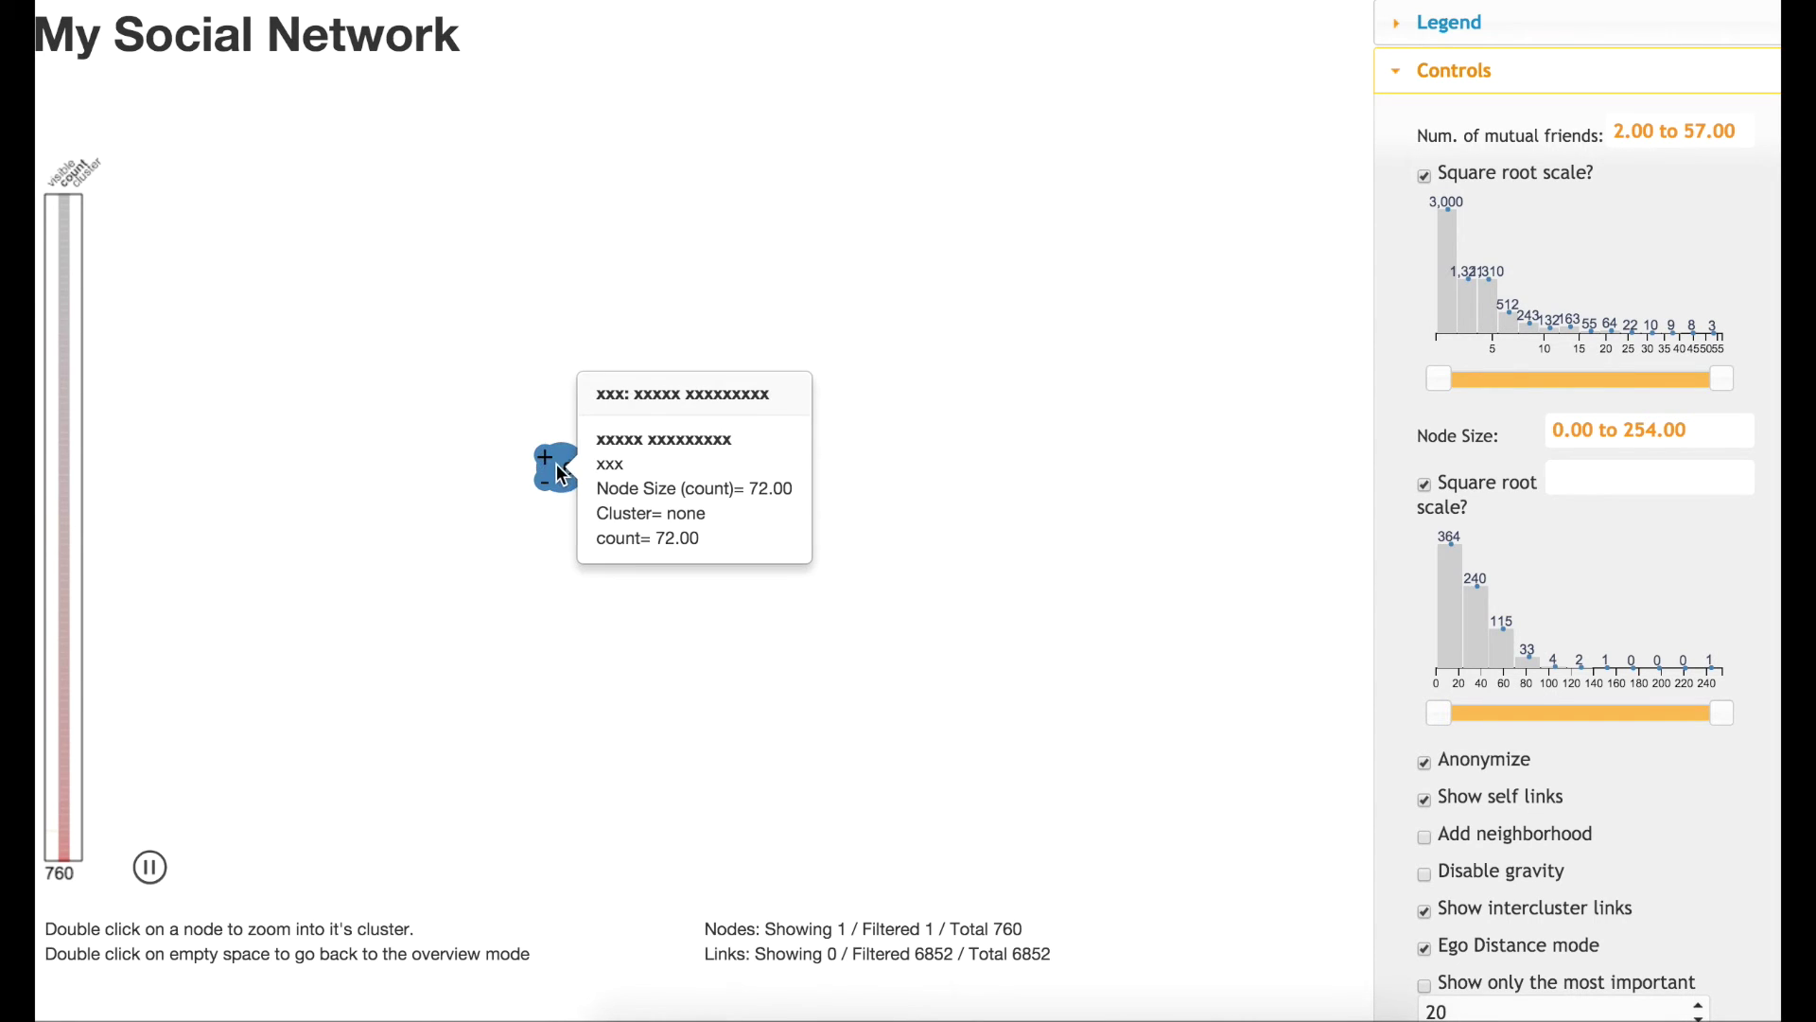
click(549, 459)
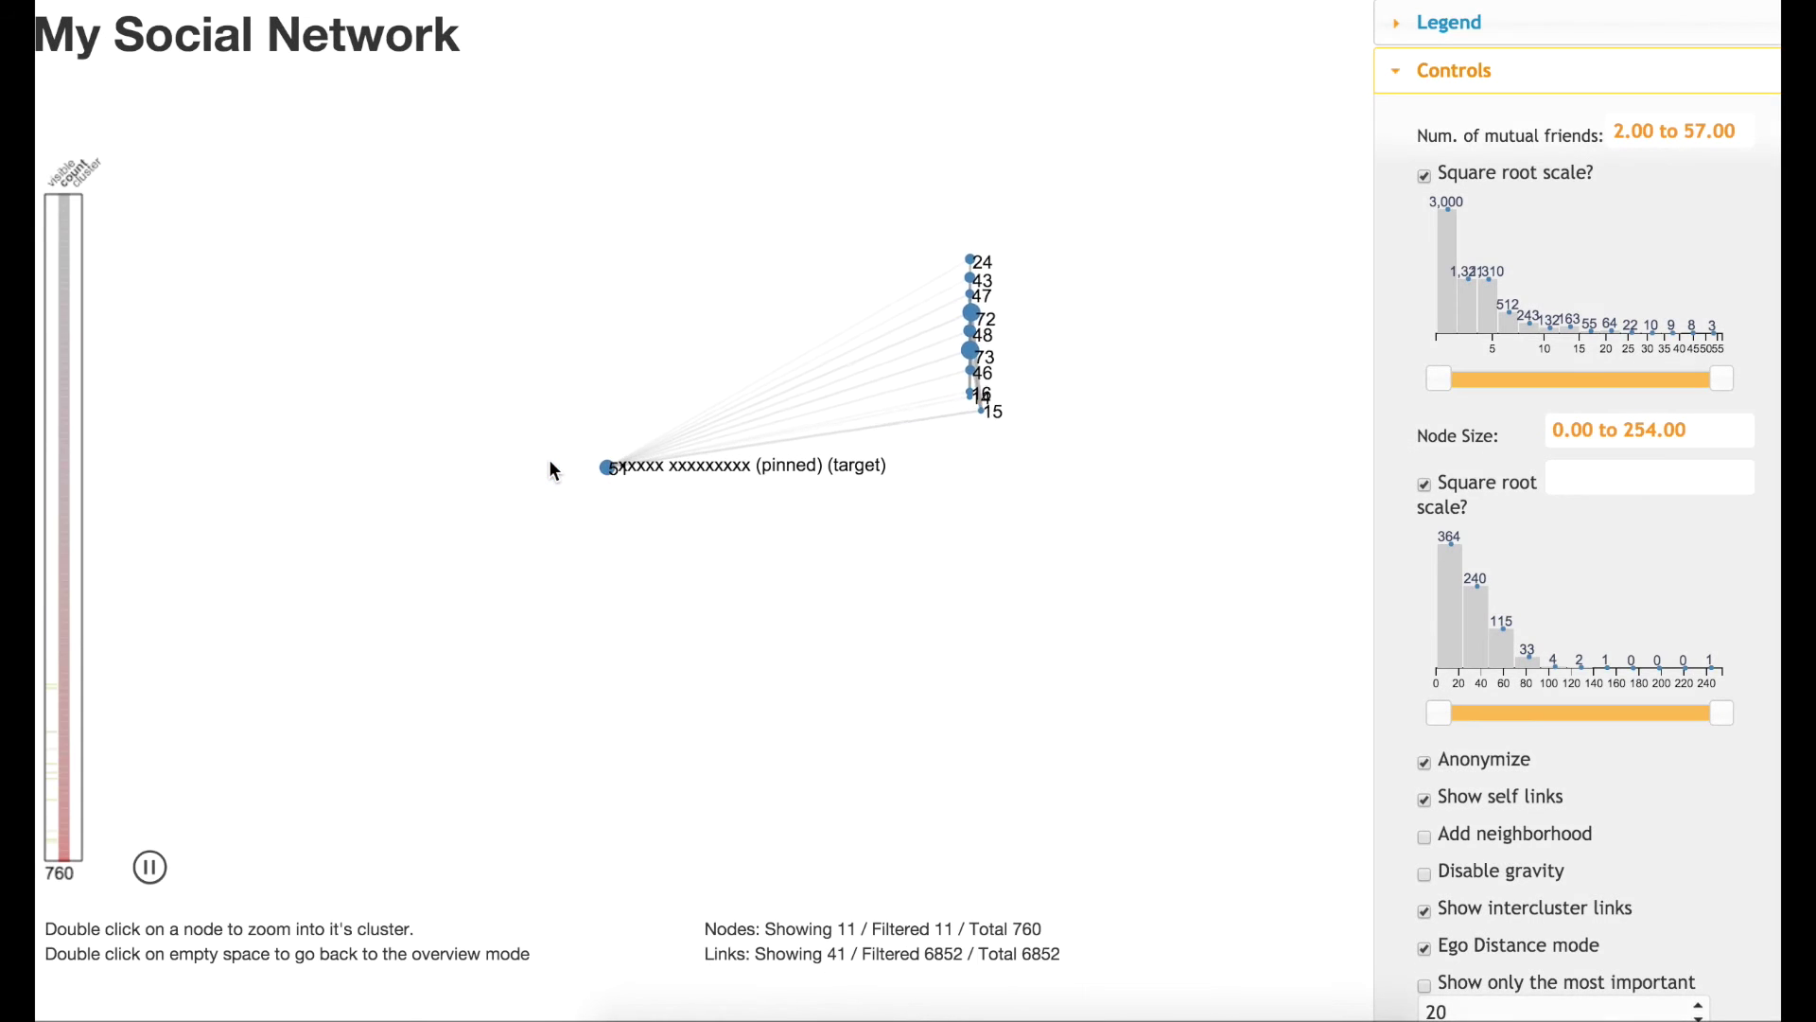
drag(603, 469, 621, 508)
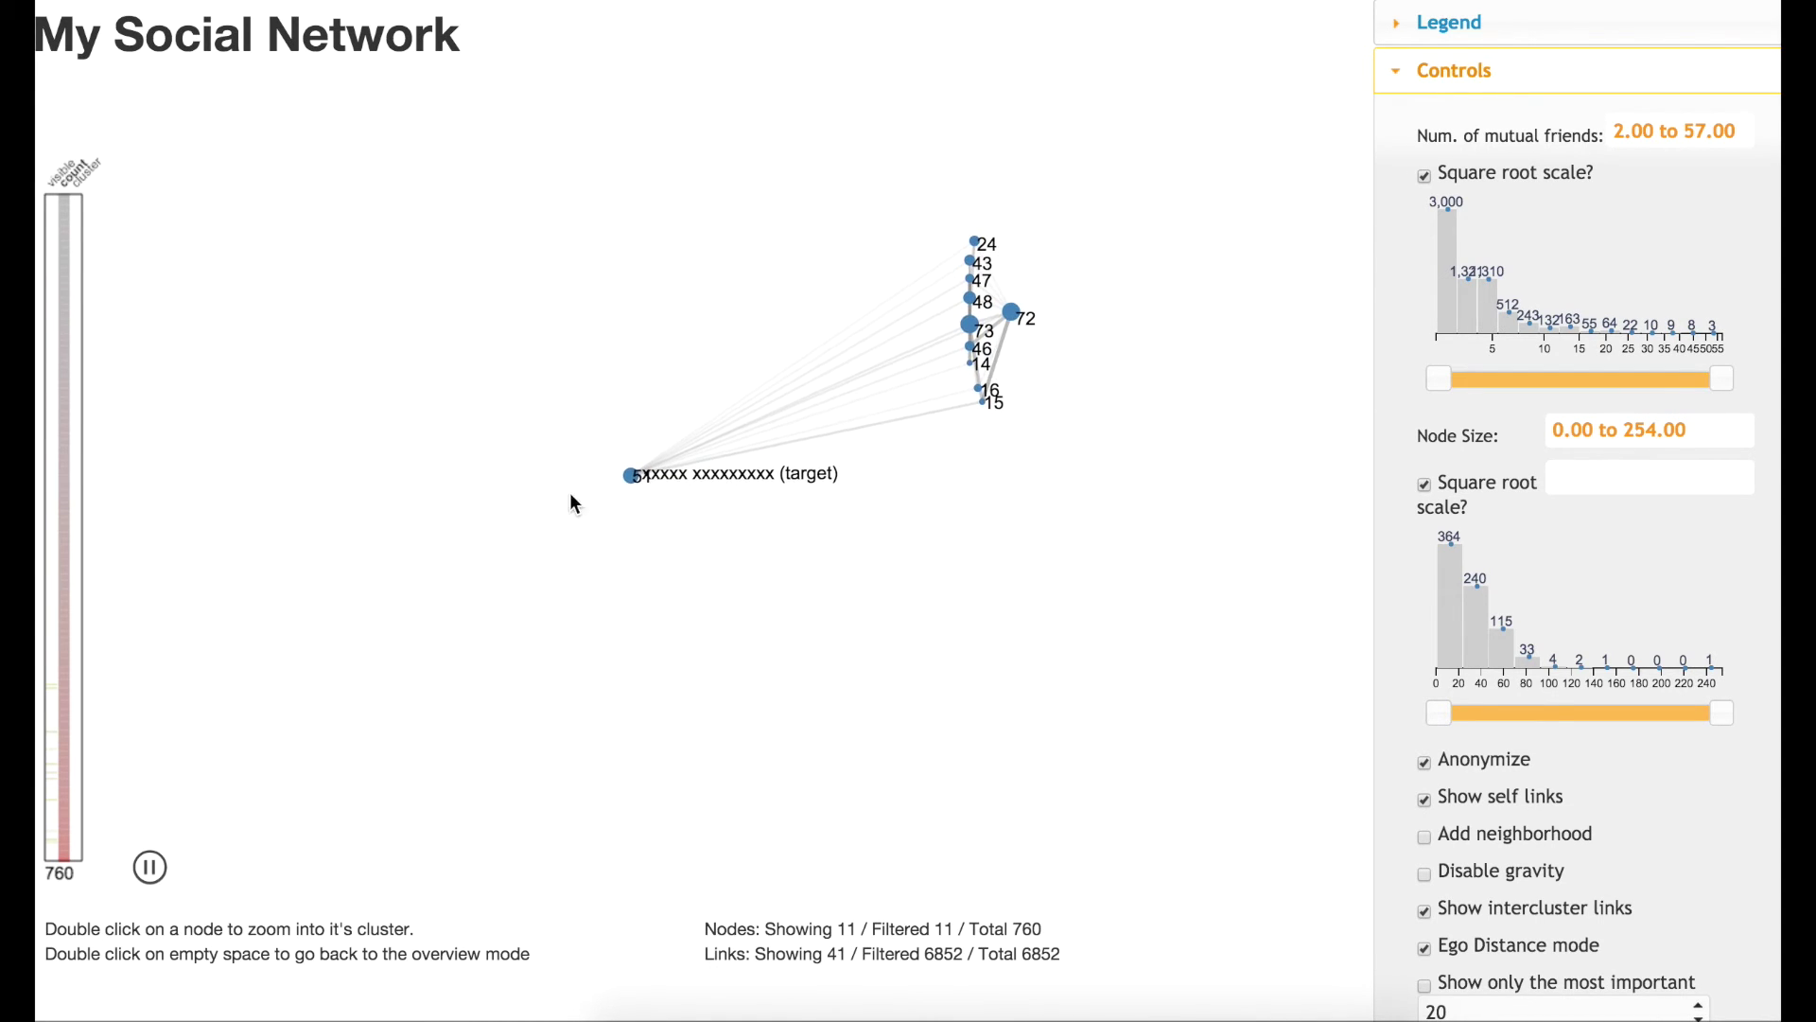
Step: Pin node 72 and the top-right friend with their neighbours, then pull the first pinned friend lower
double_click(1001, 305)
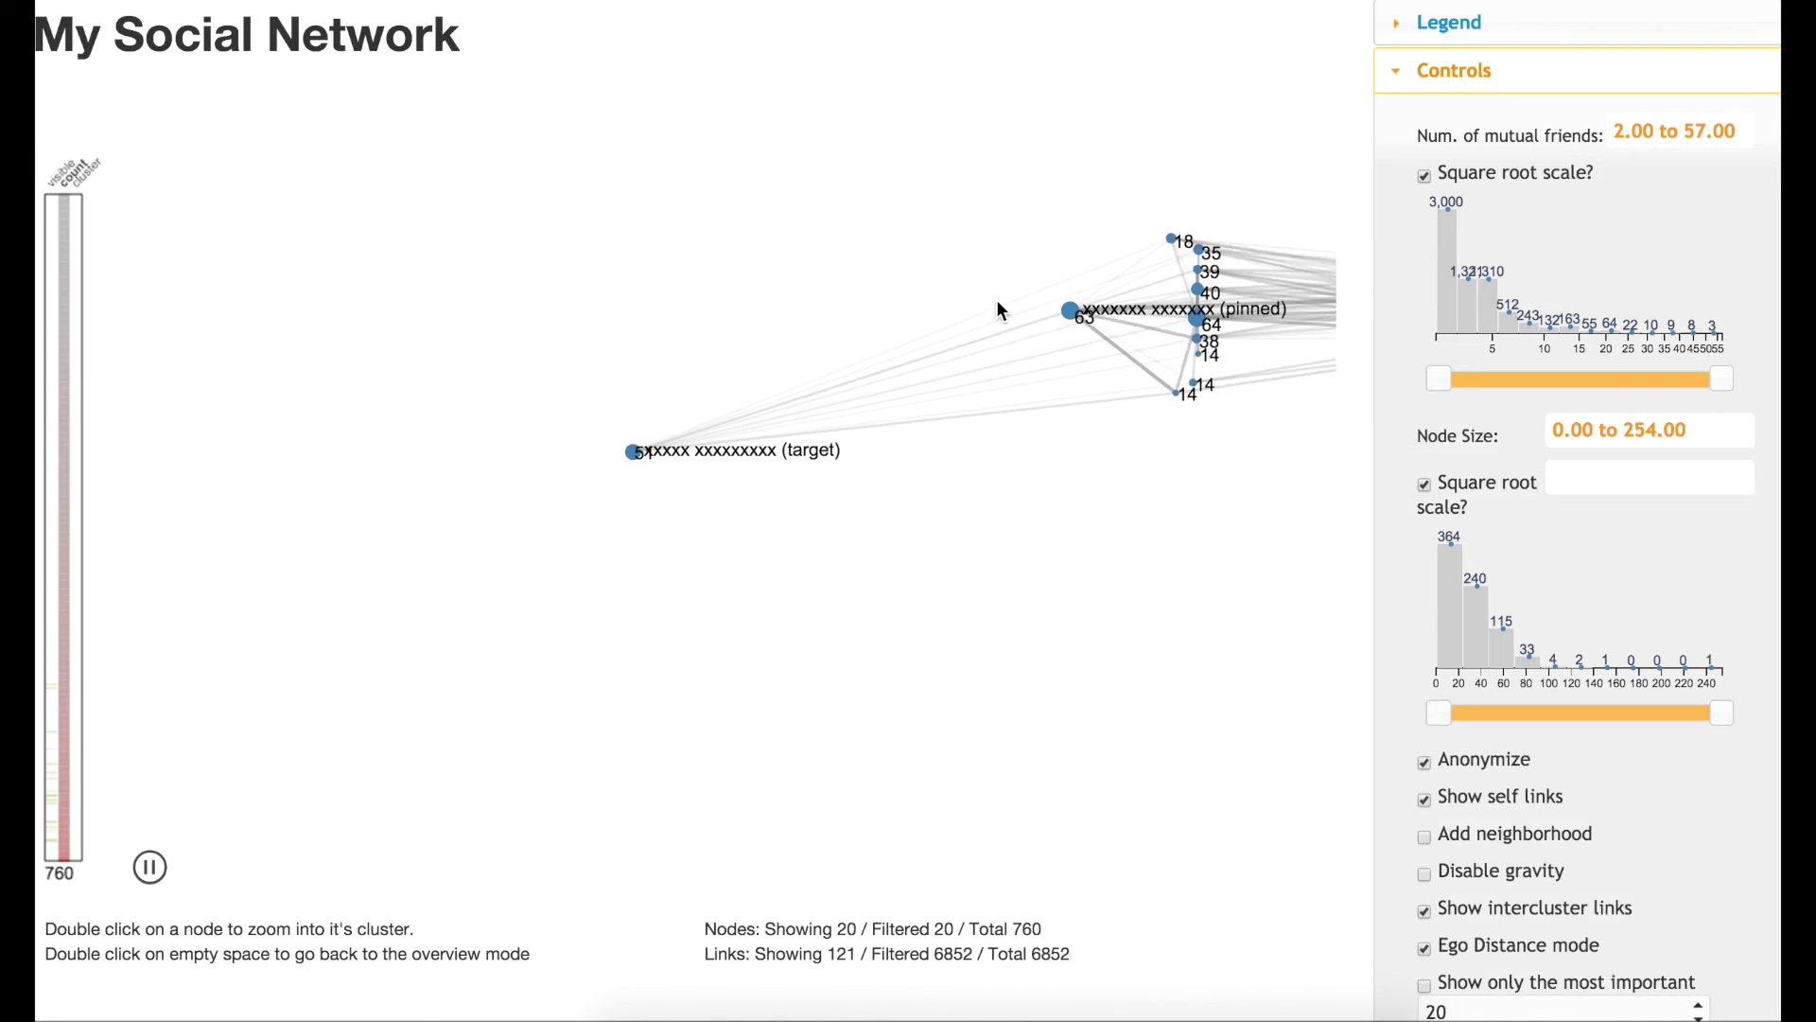
drag(1257, 575, 871, 644)
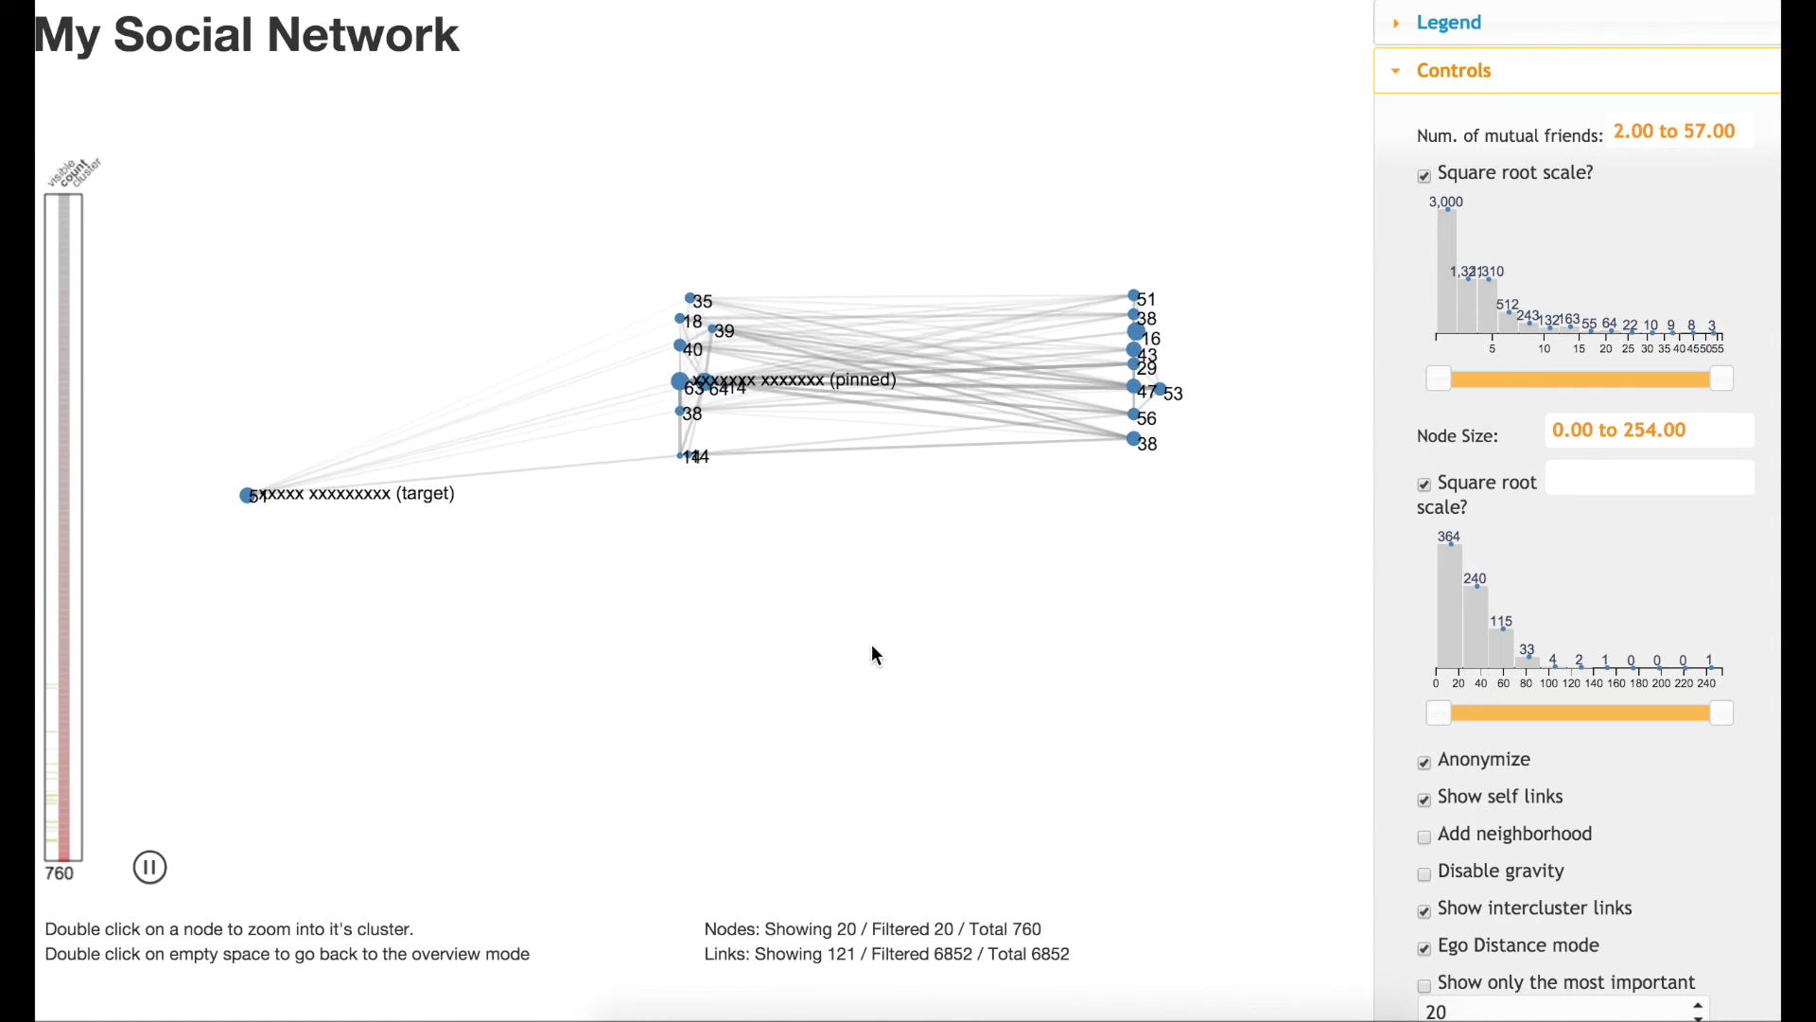
mouse_move(1128, 299)
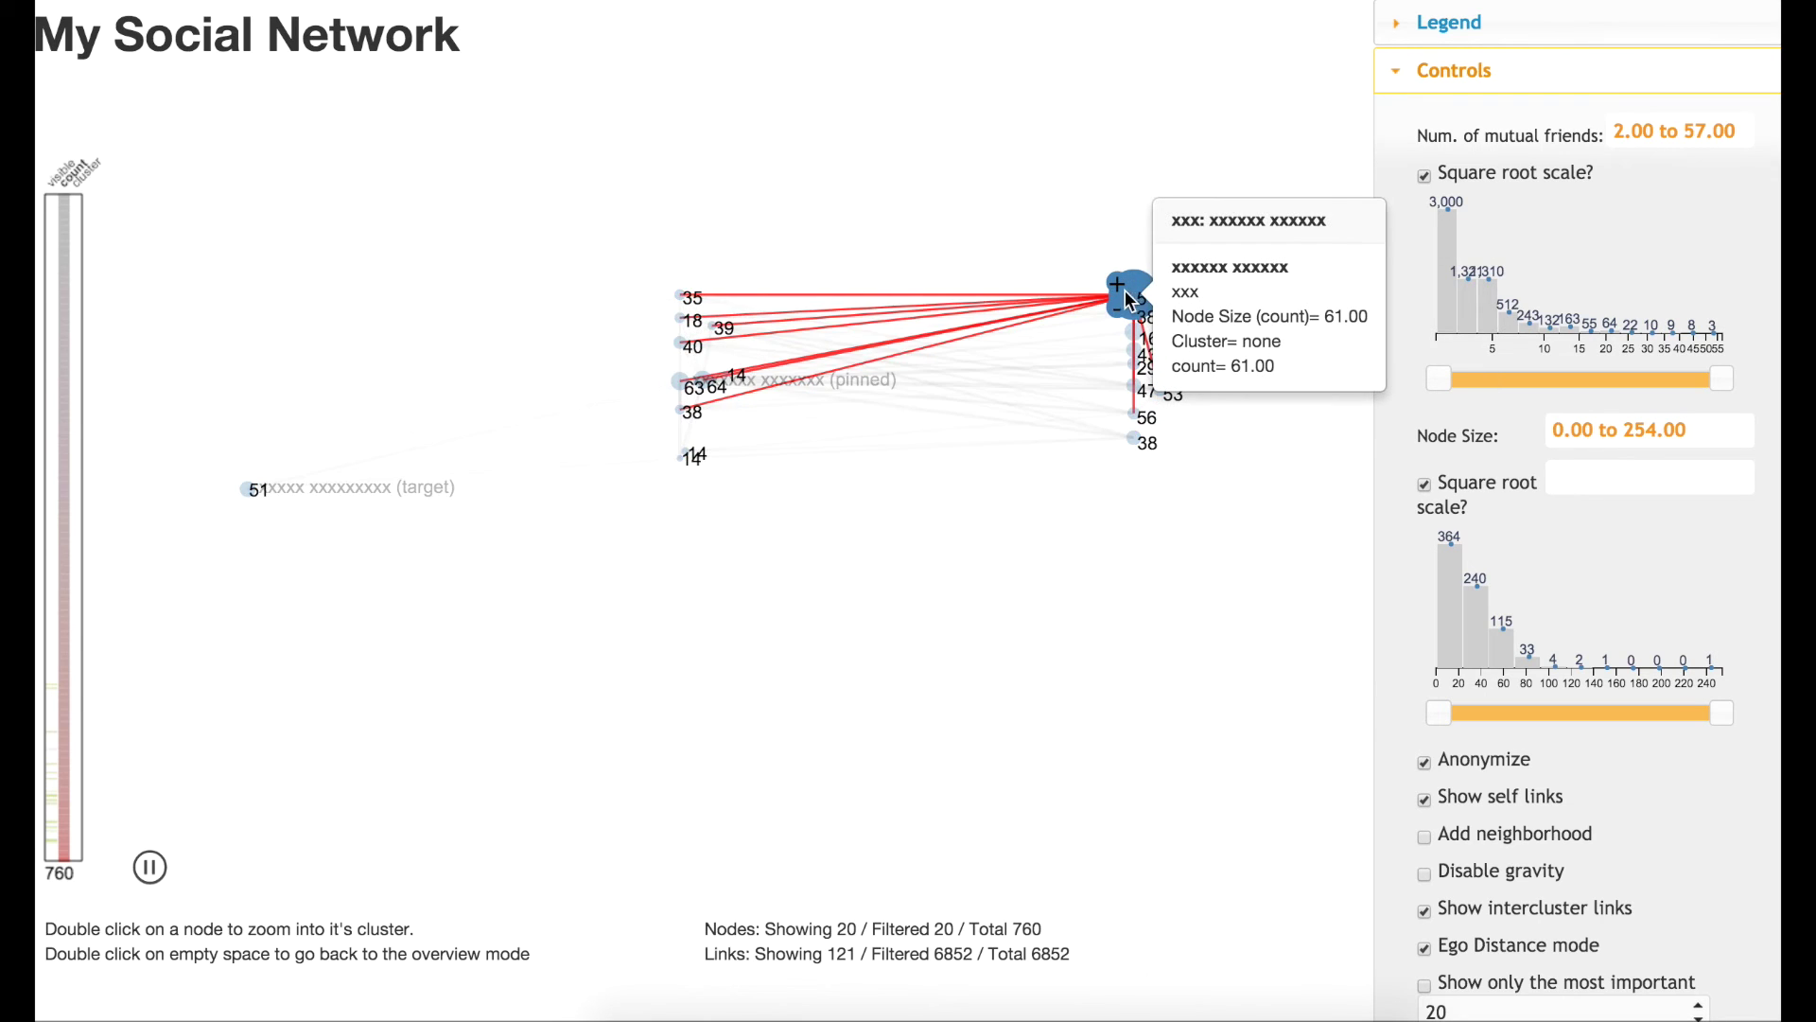
double_click(1129, 299)
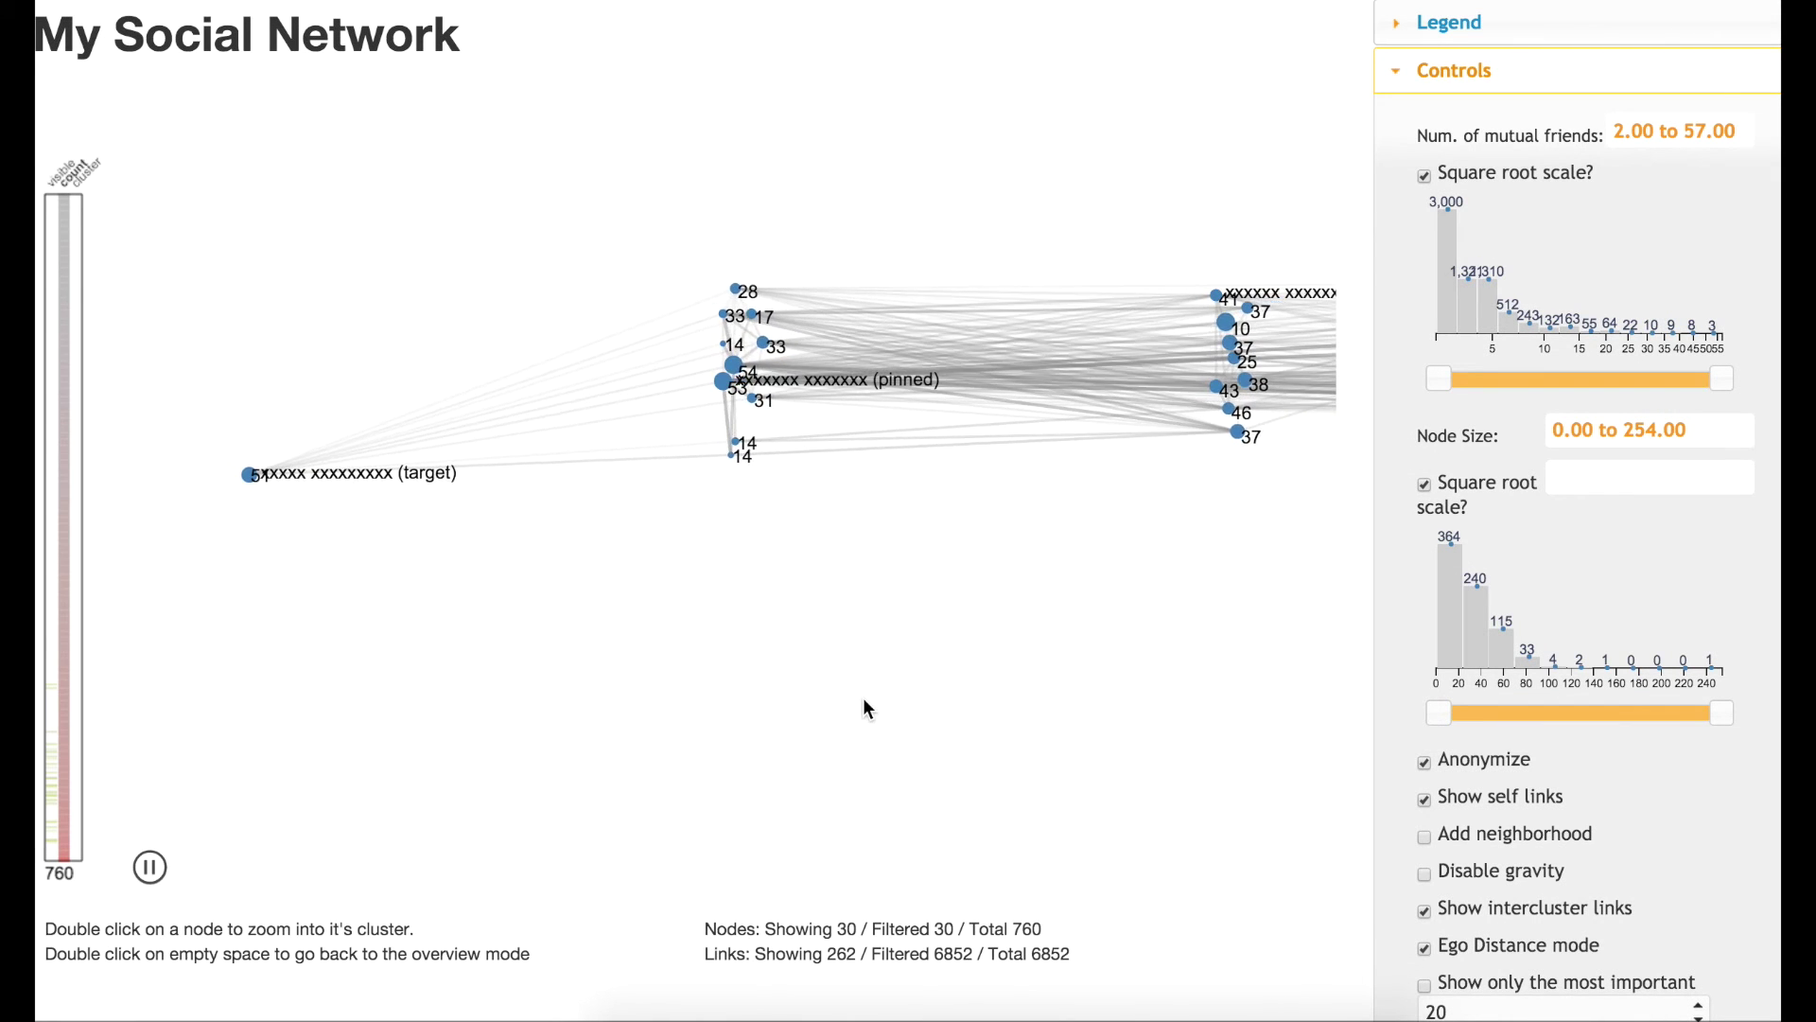
drag(1094, 681, 792, 599)
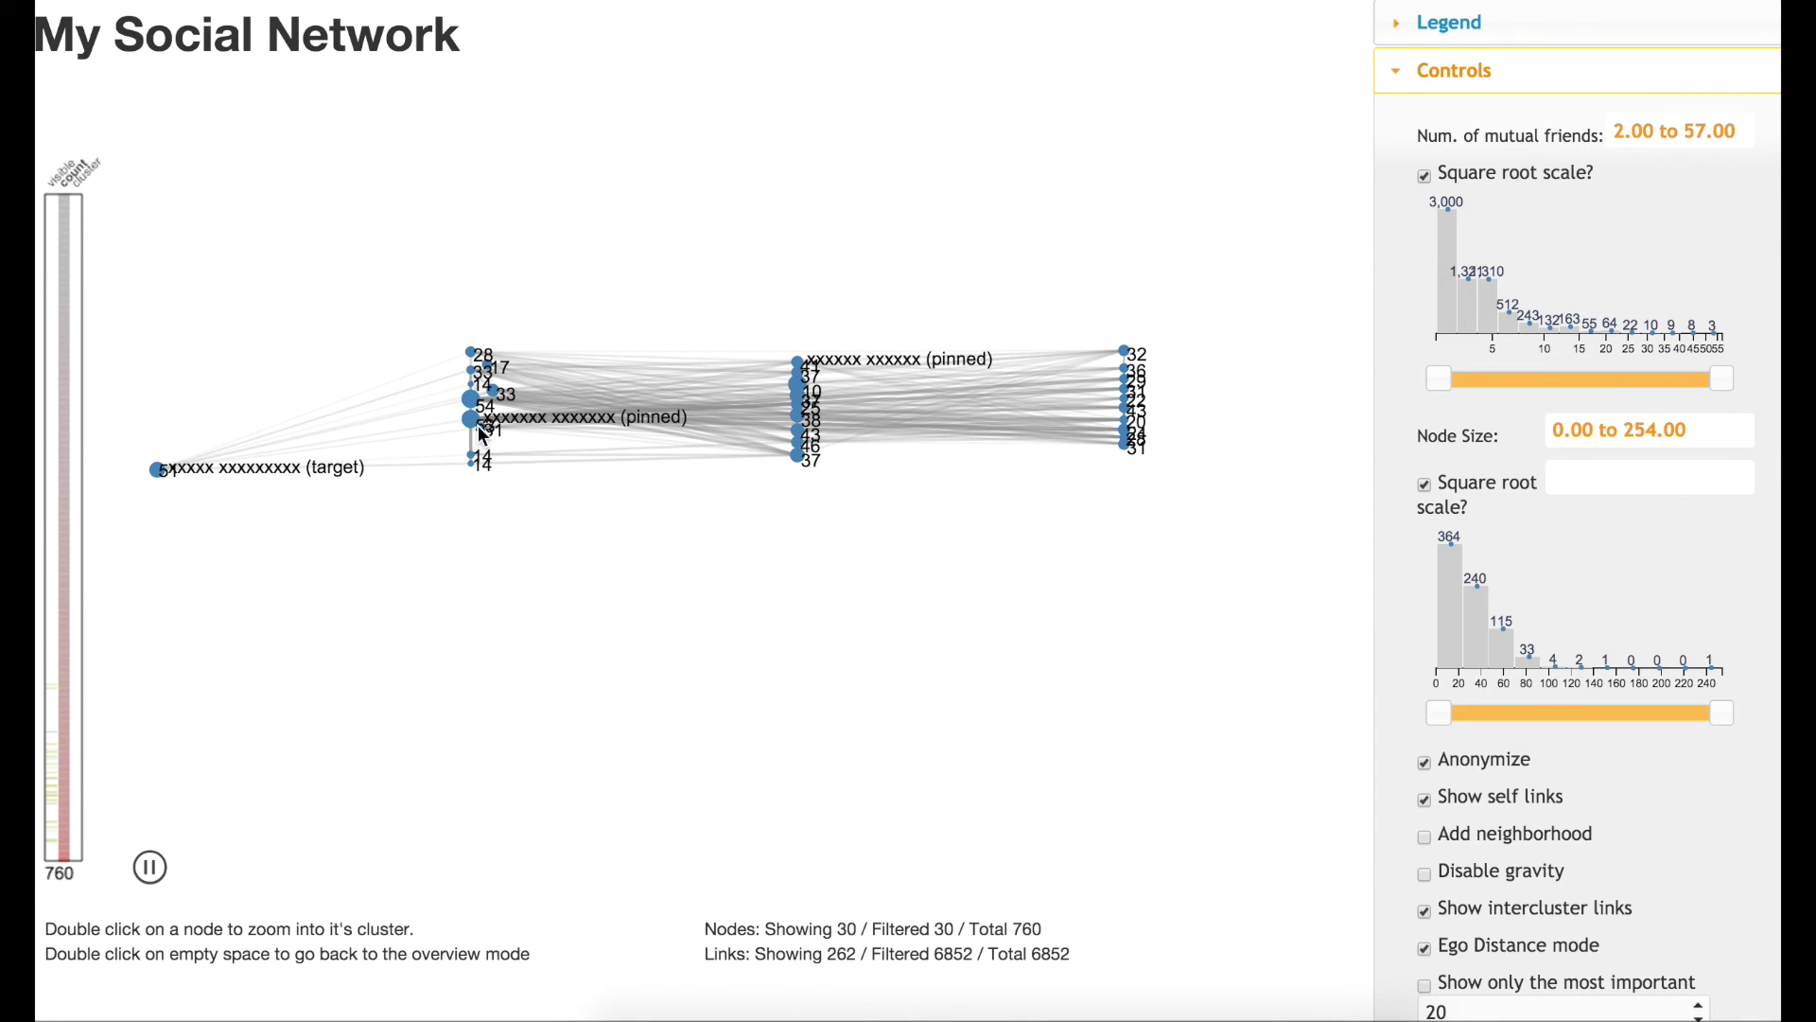
drag(470, 418, 485, 649)
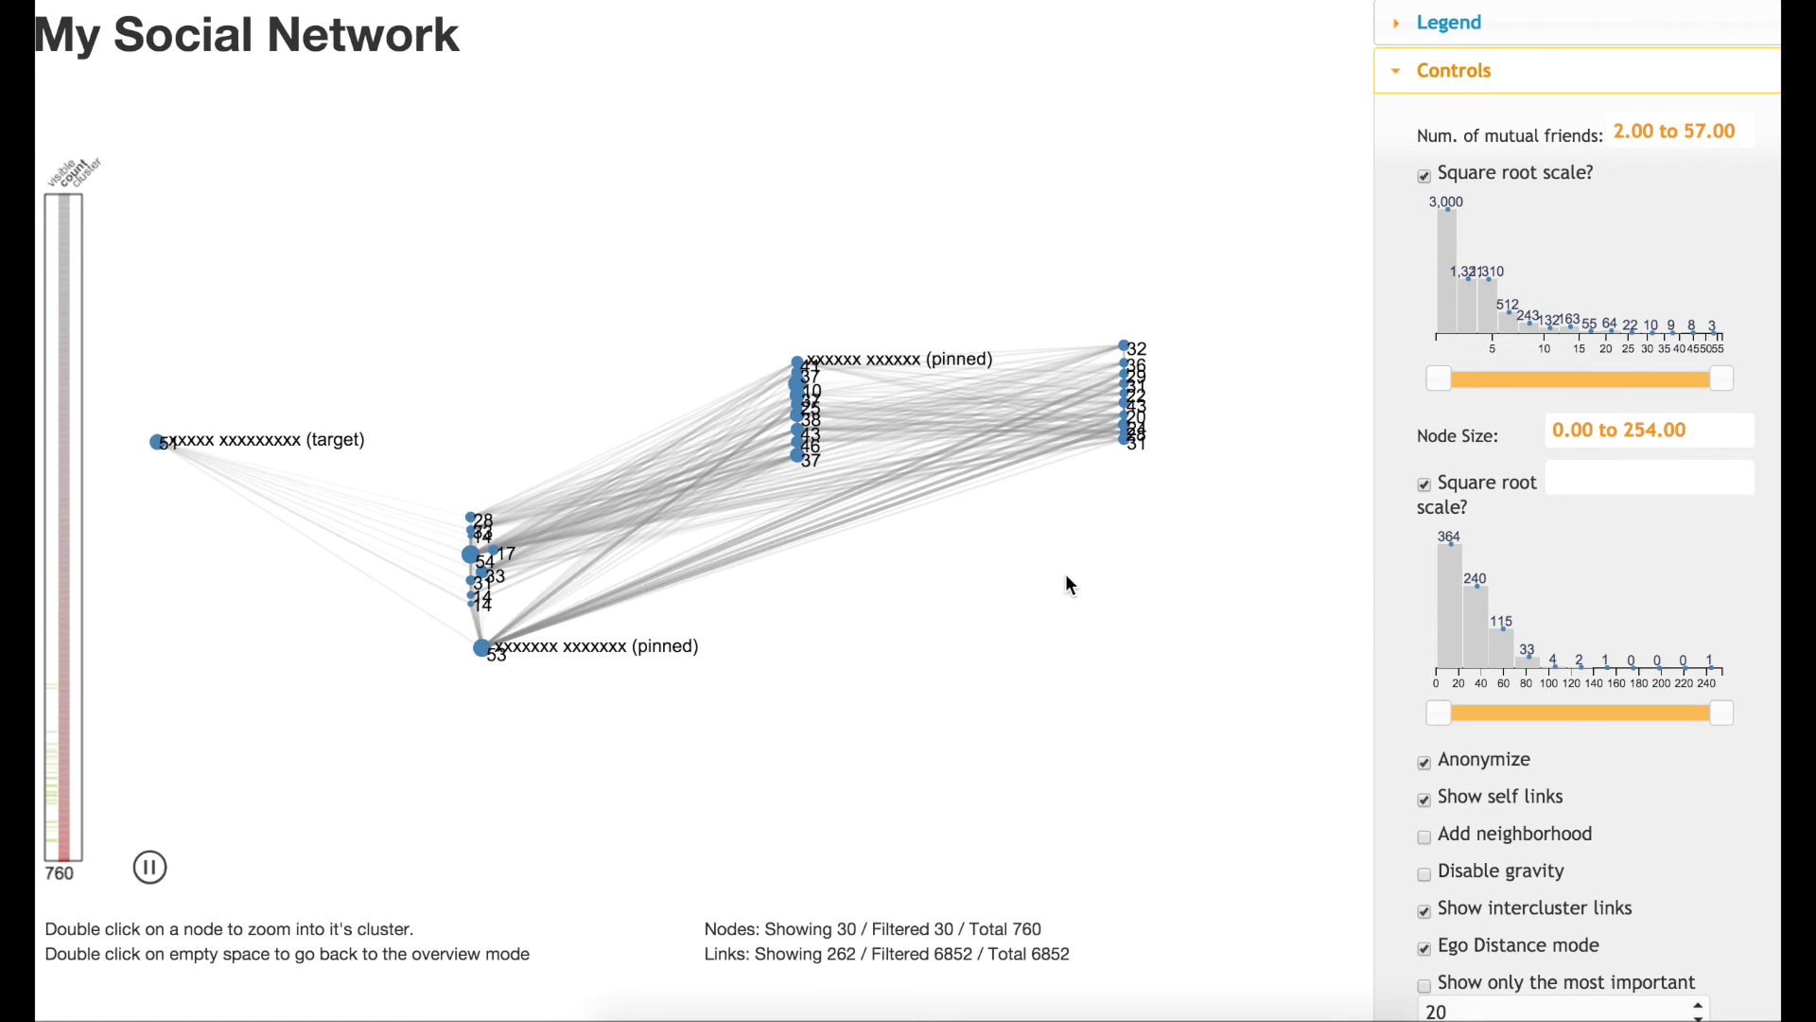
Step: Pin the target node at the upper left and turn off Ego Distance mode
drag(924, 649, 1034, 620)
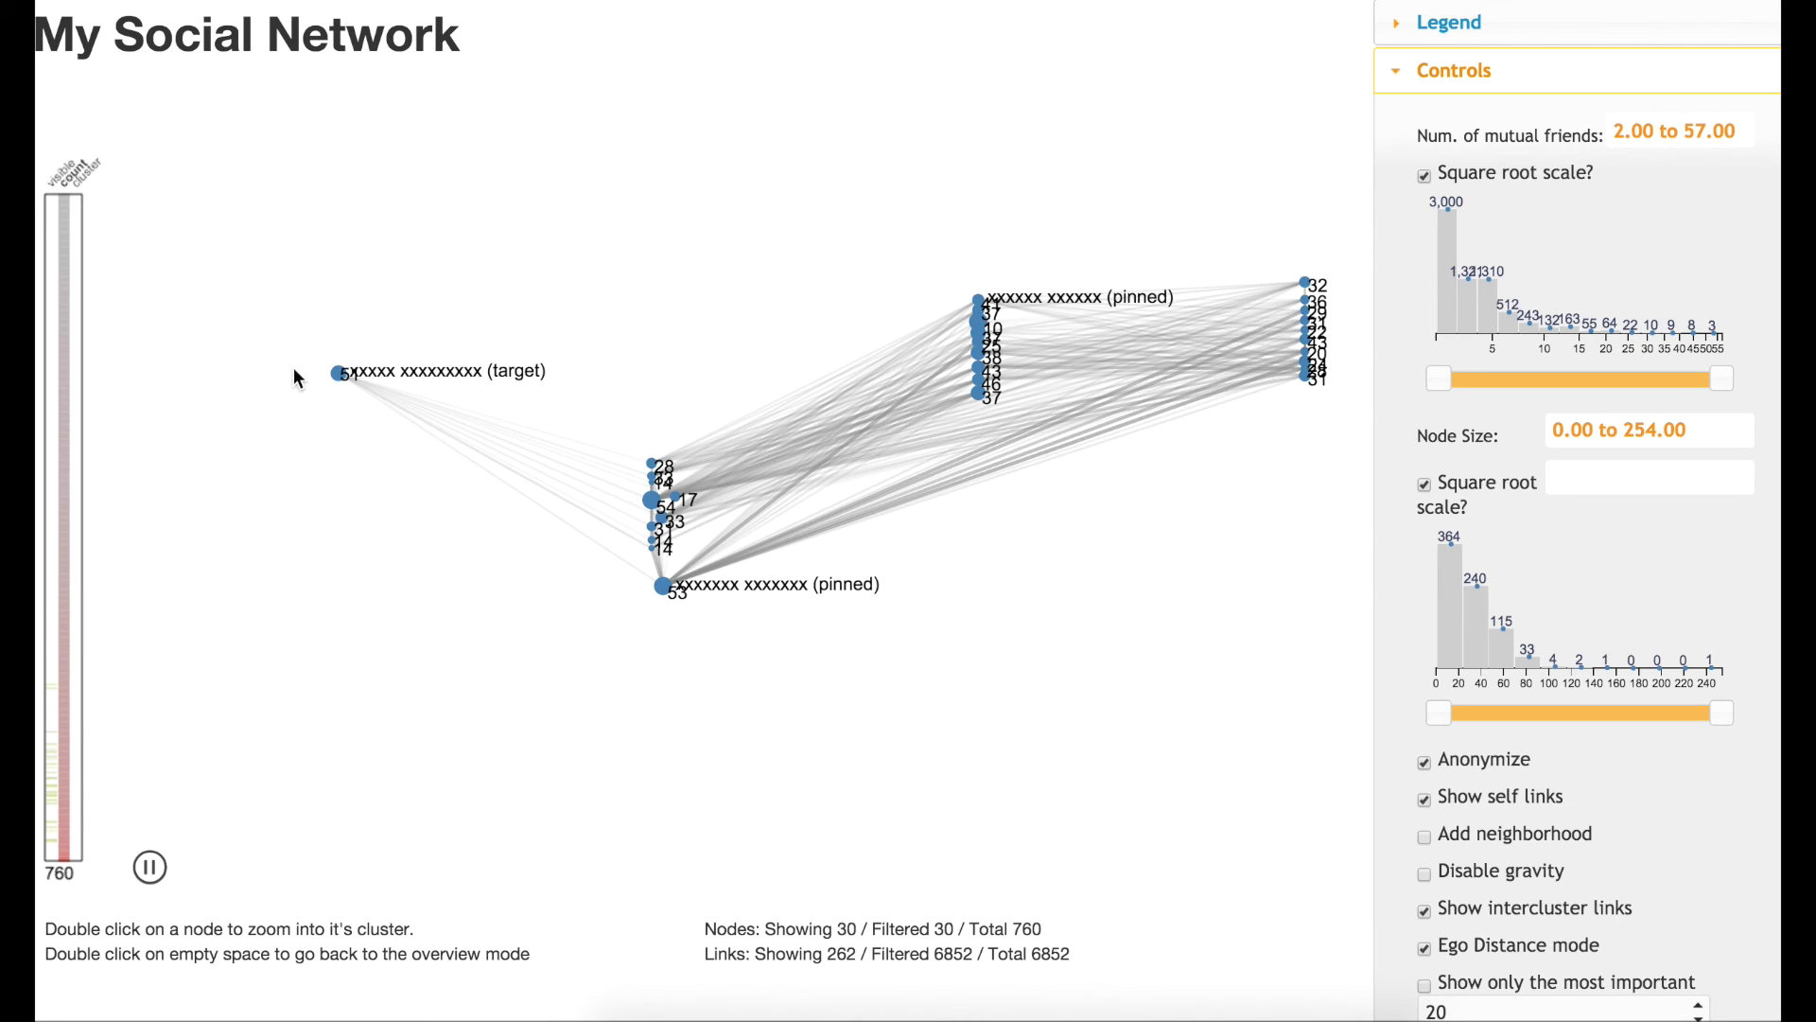
drag(338, 372, 223, 304)
drag(367, 312, 303, 270)
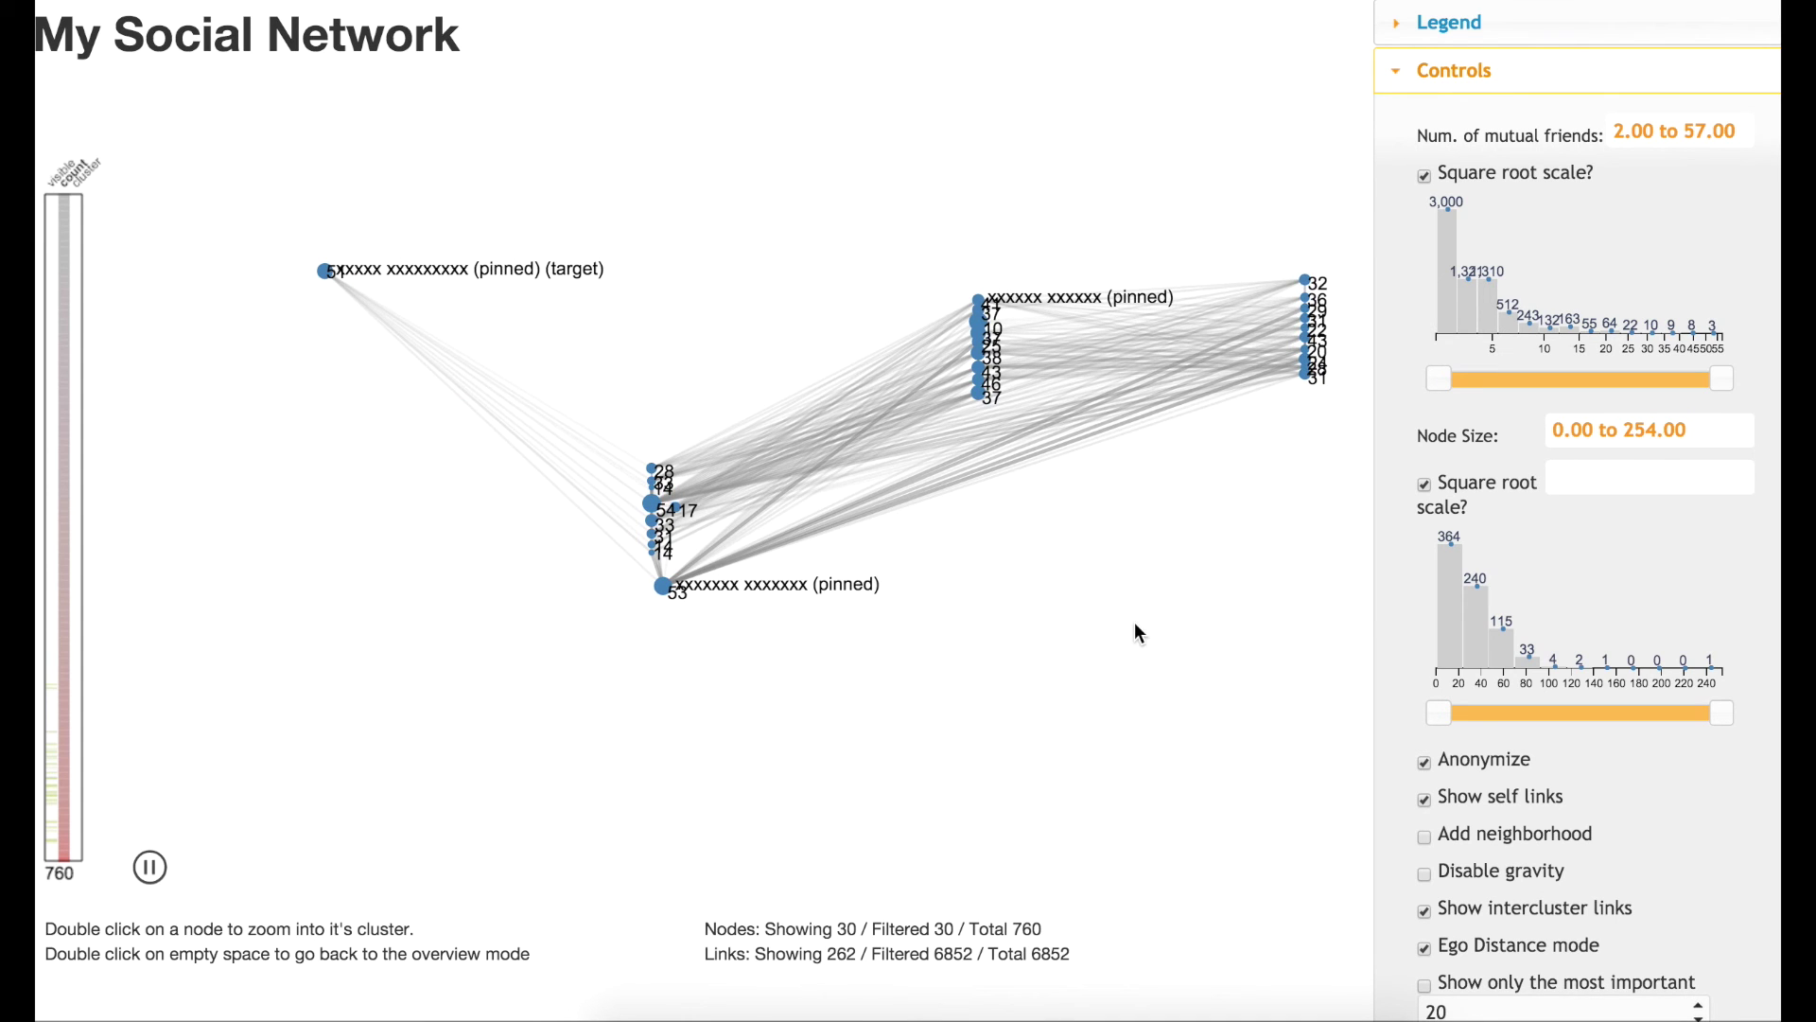
click(1436, 949)
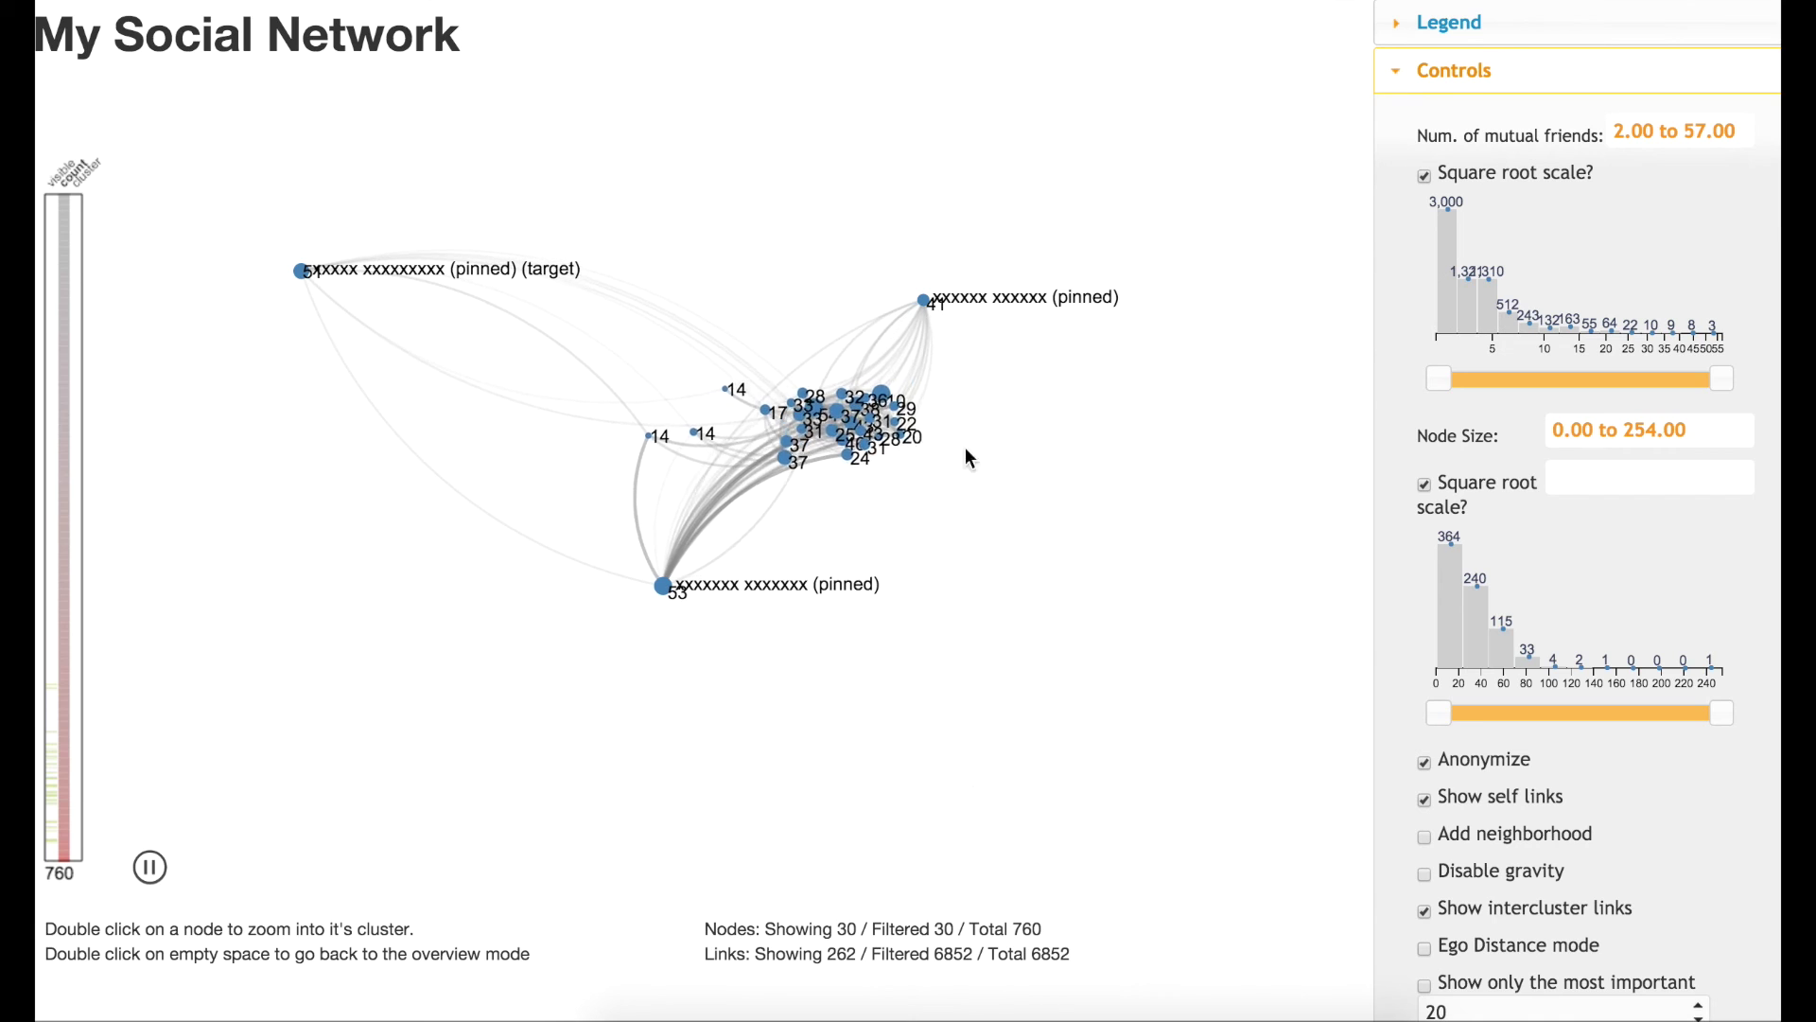
Step: Move pinned node 41 to the top right and 53 to the bottom, then expand the target to 40 nodes
mouse_move(927, 309)
drag(922, 299, 1174, 160)
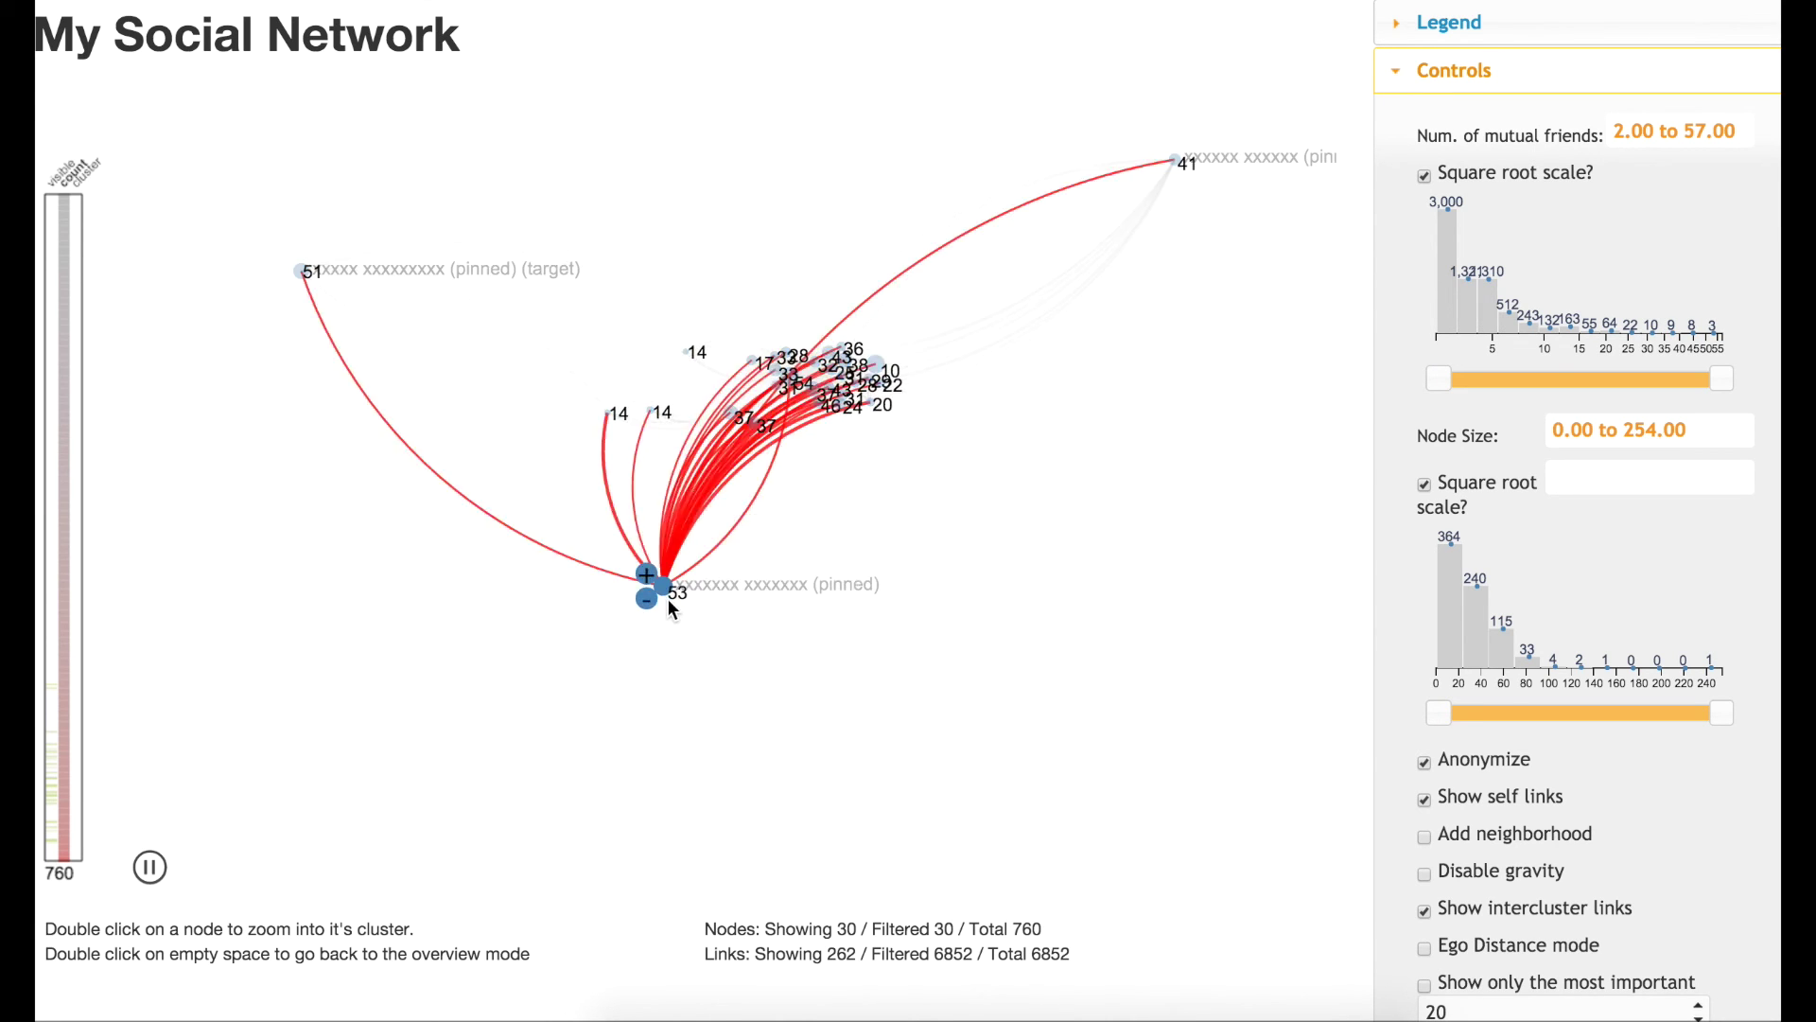
drag(662, 588, 925, 799)
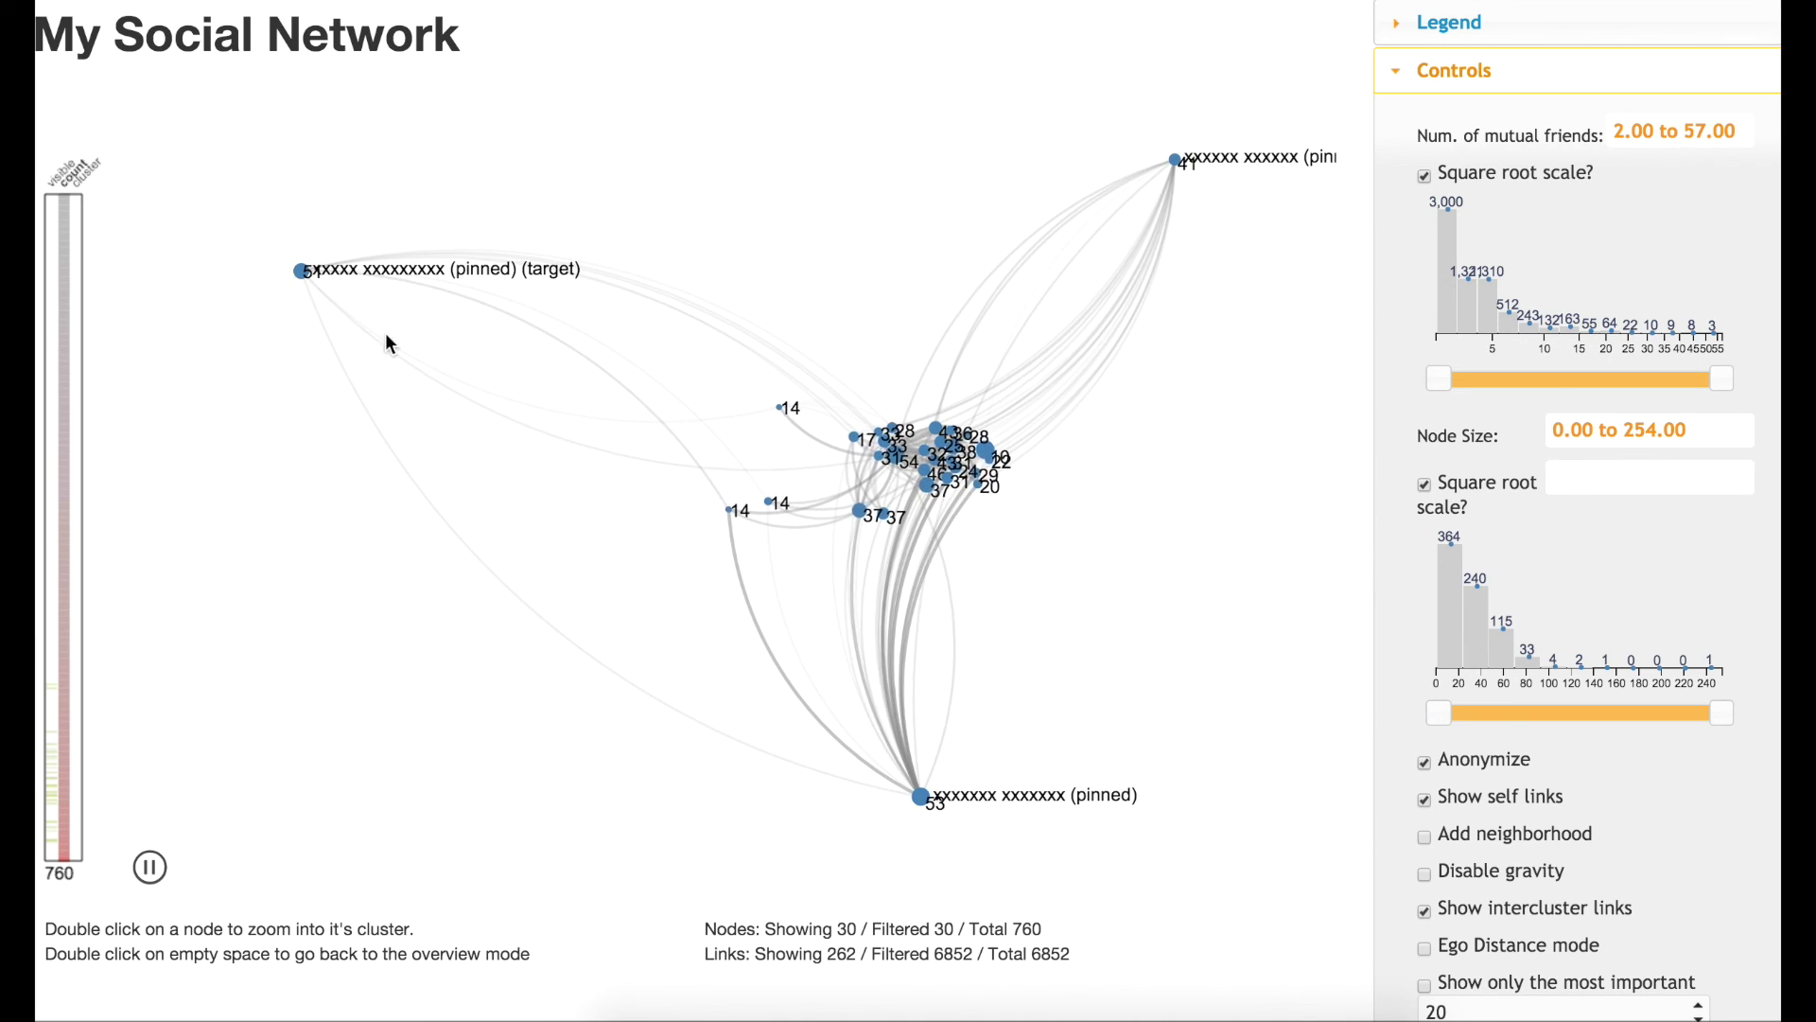
click(284, 272)
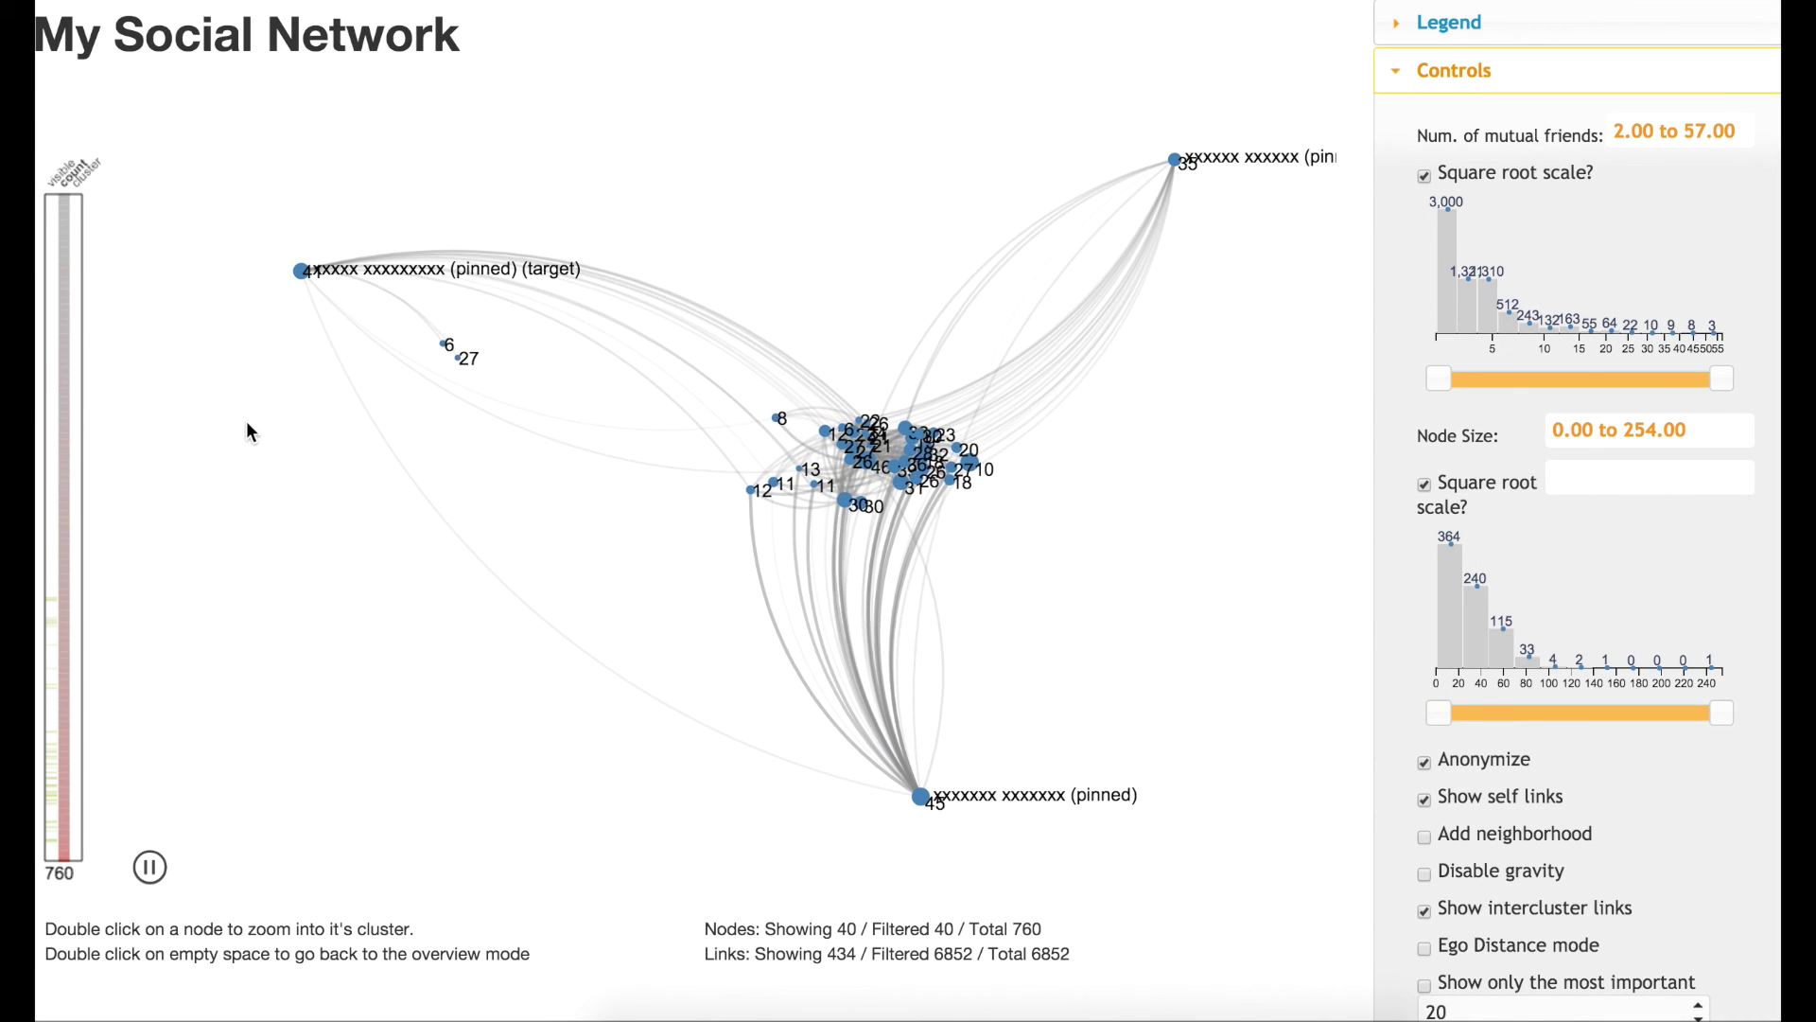
mouse_move(305, 273)
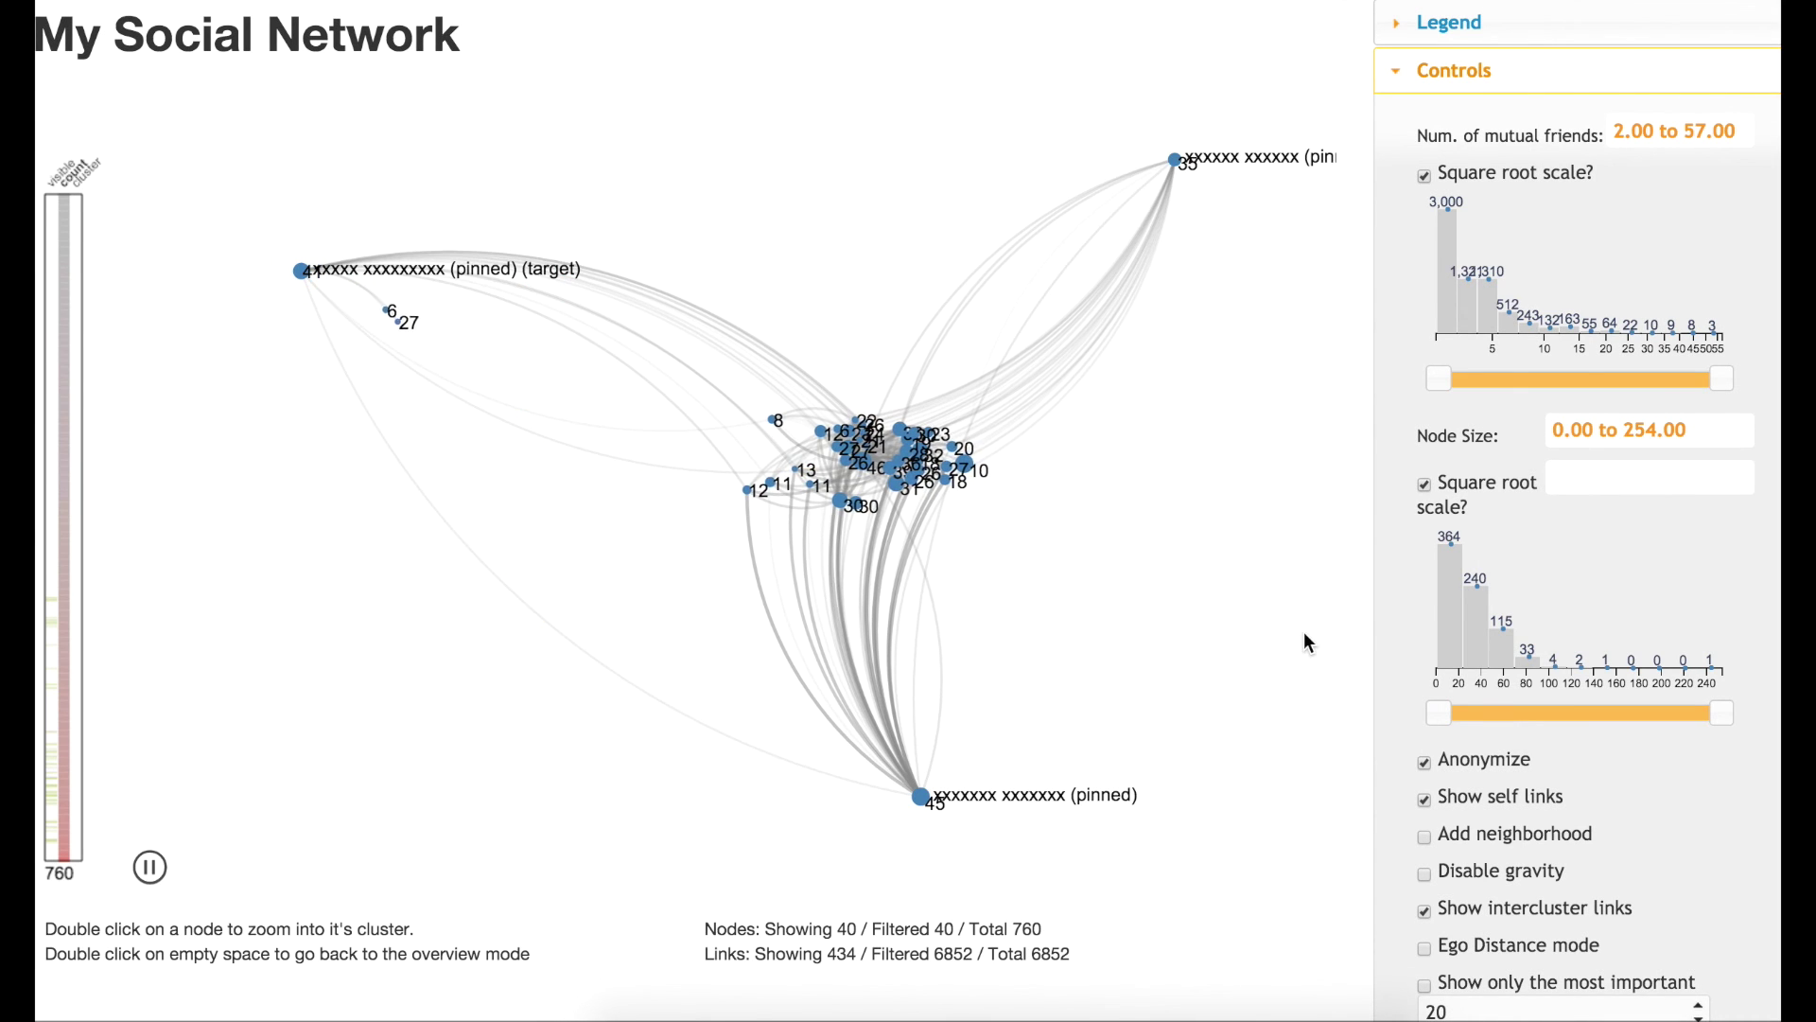
Step: Disable gravity, move pinned node 17 to the lower left and expand its neighbours to 60 nodes
click(1426, 873)
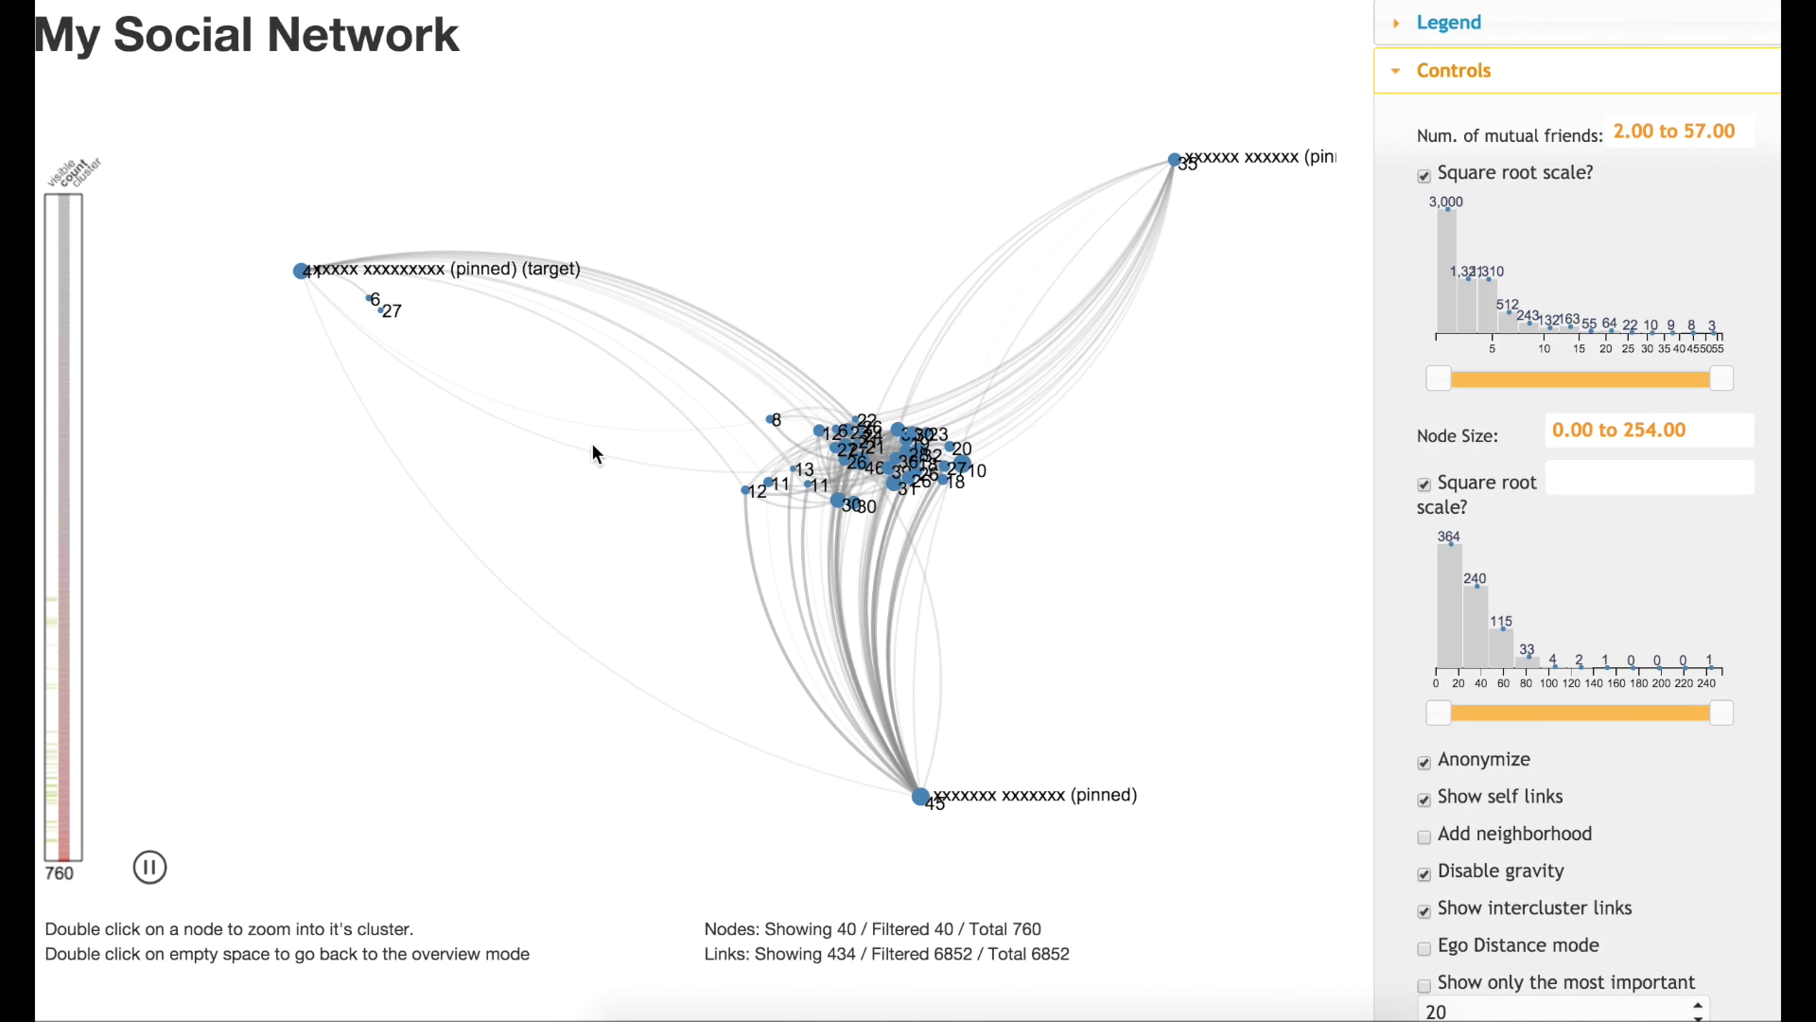
mouse_move(371, 304)
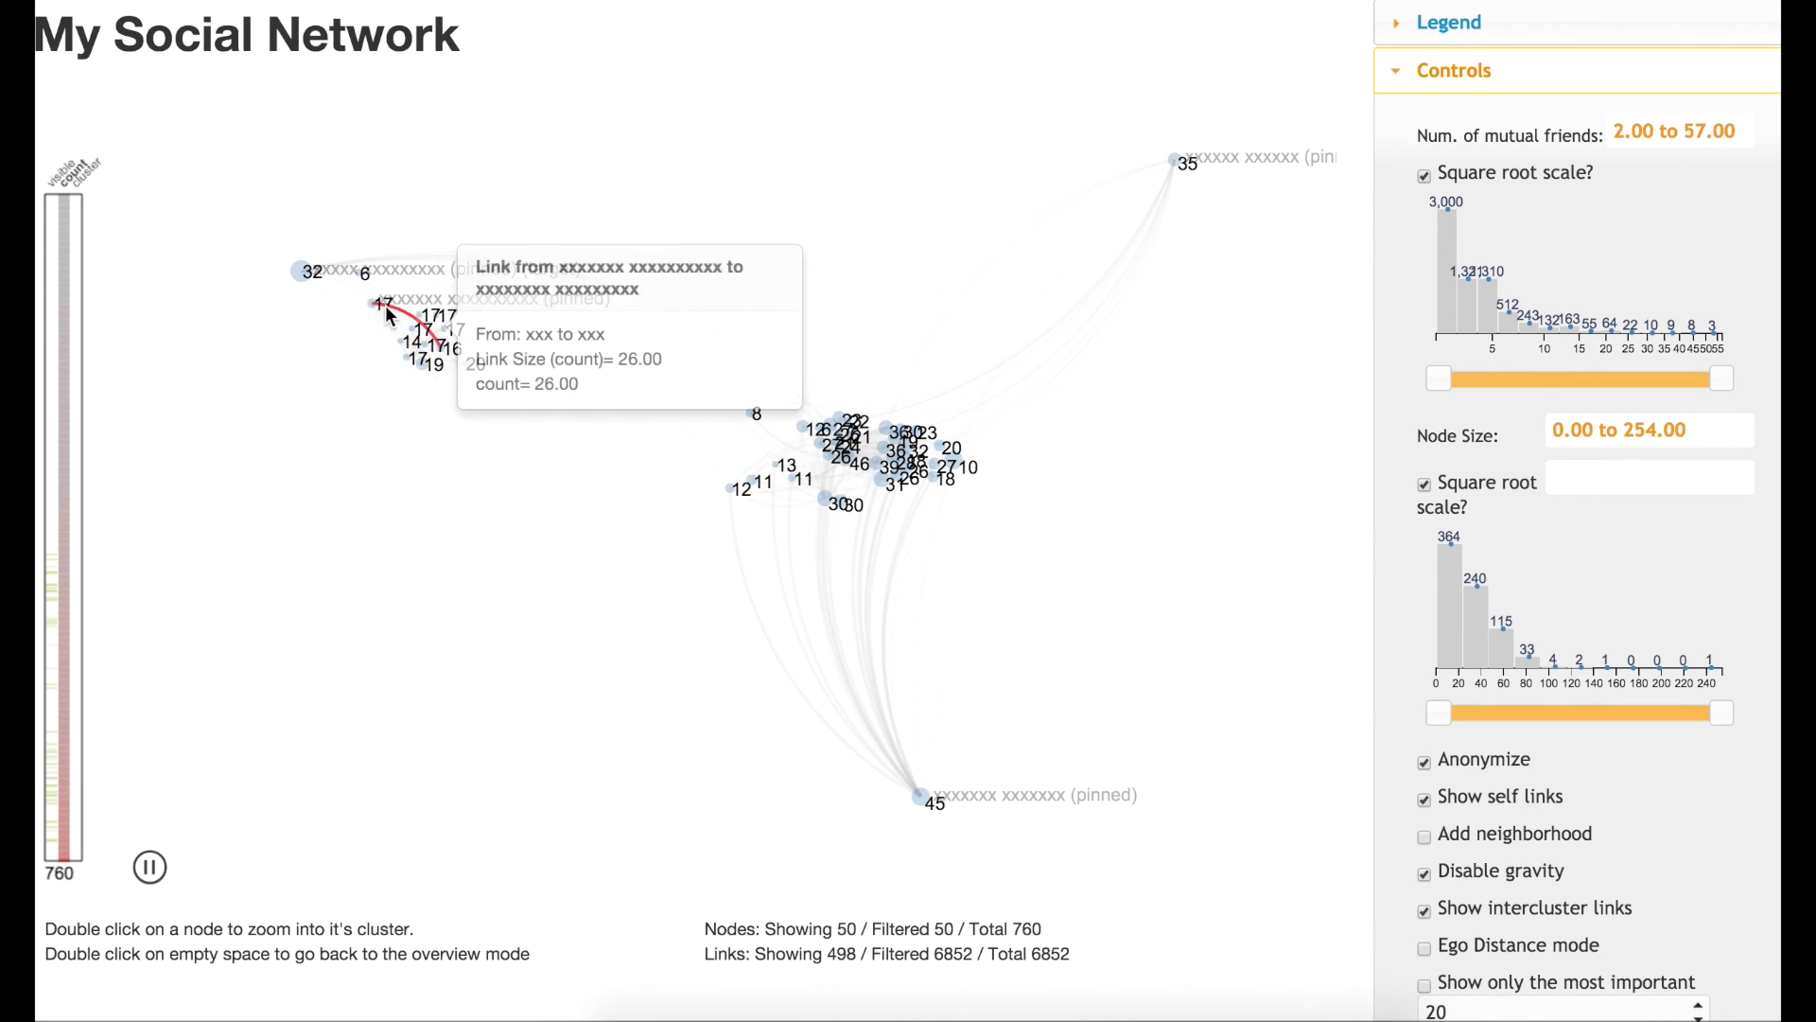
drag(372, 303, 230, 731)
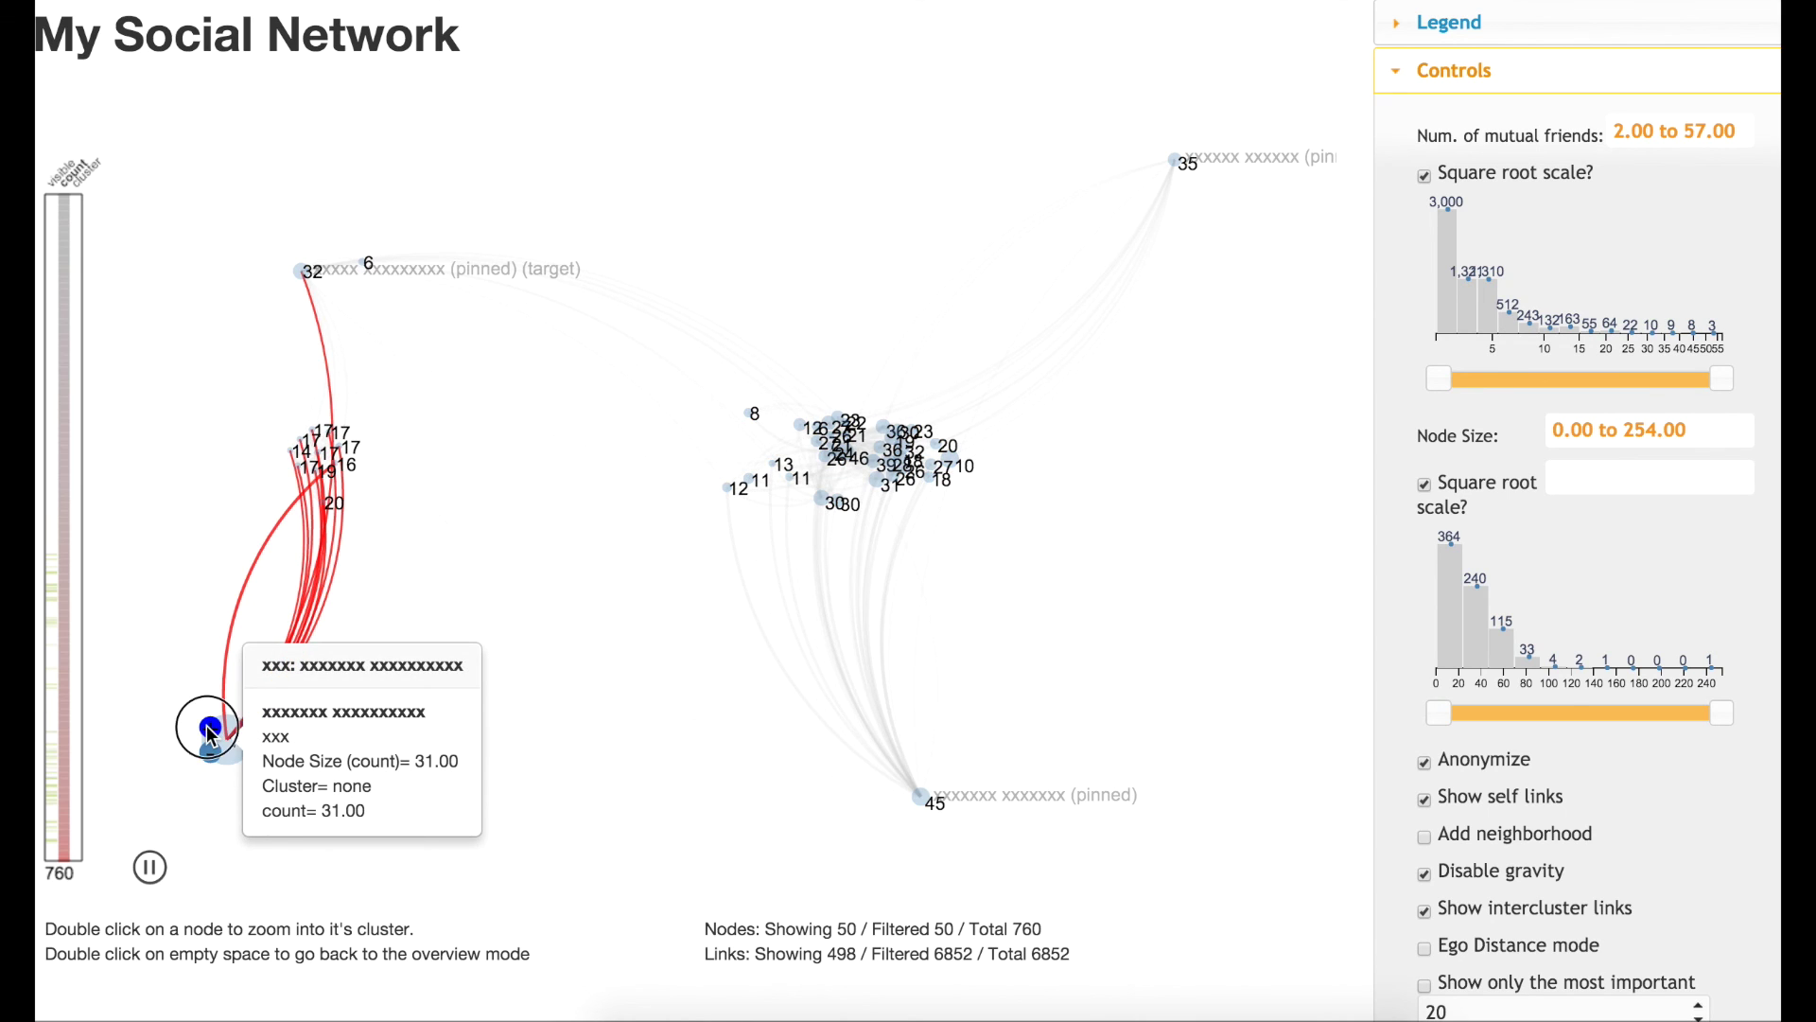
click(207, 727)
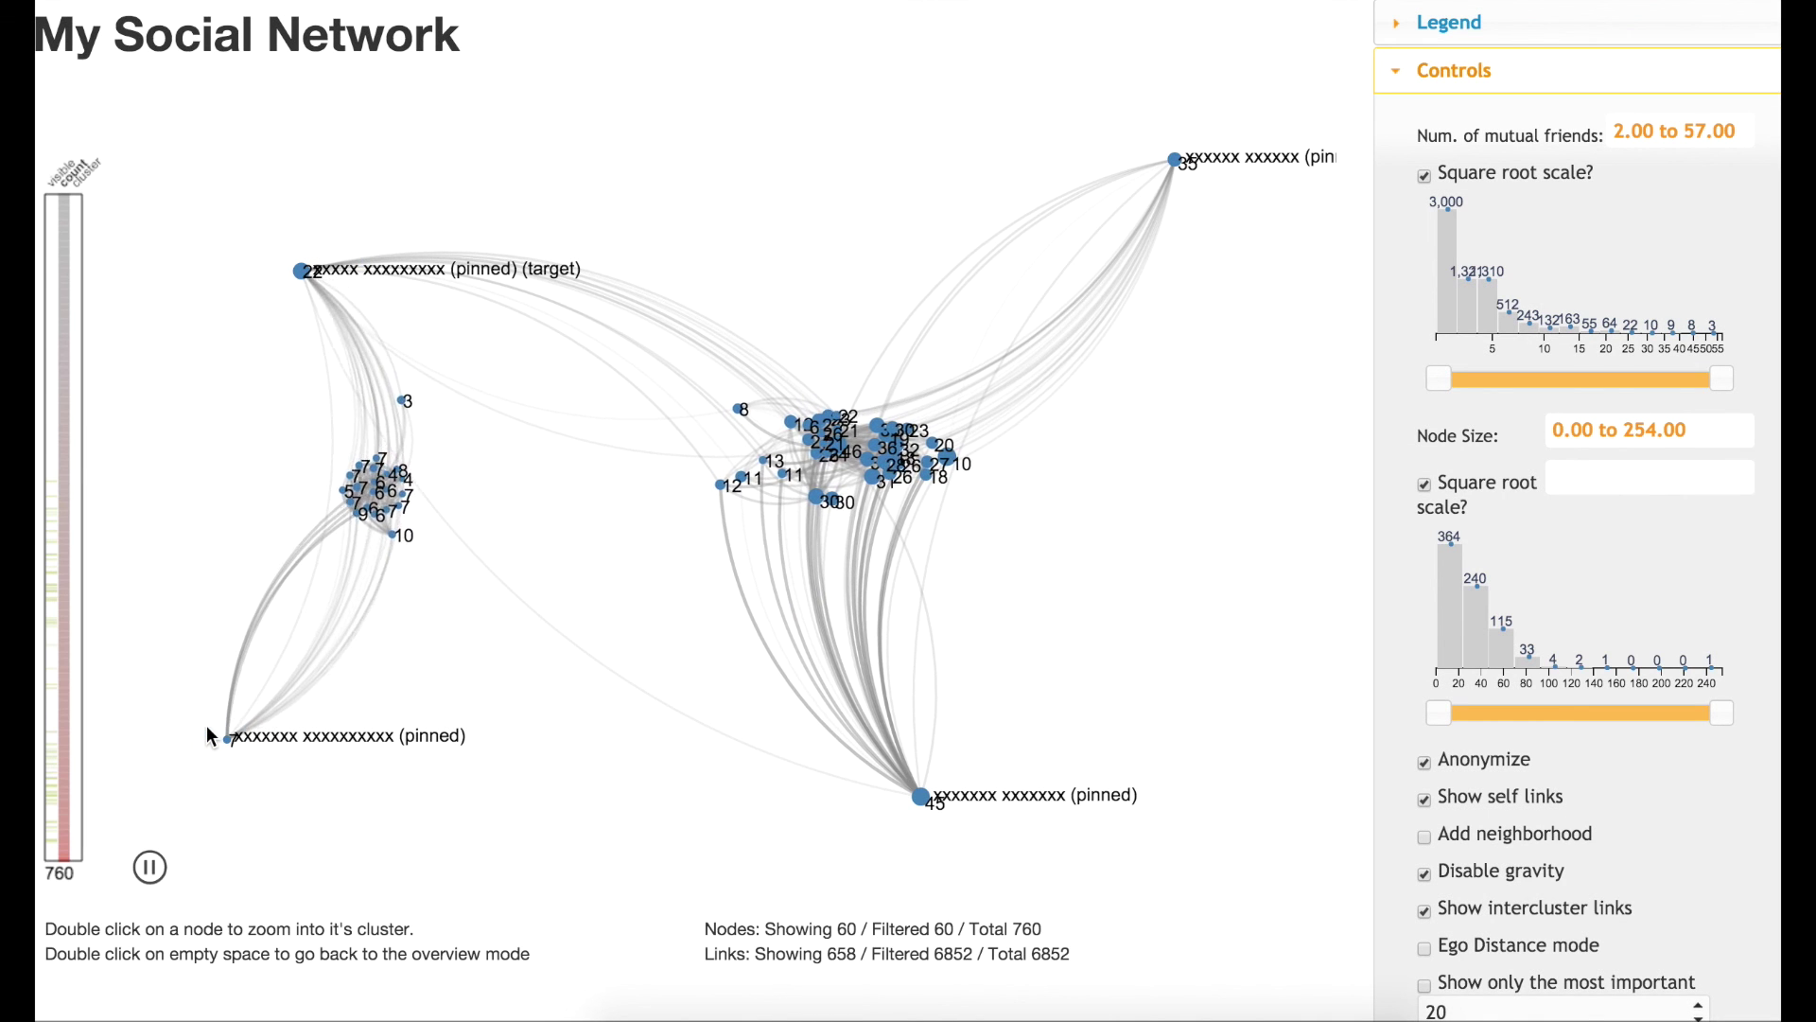